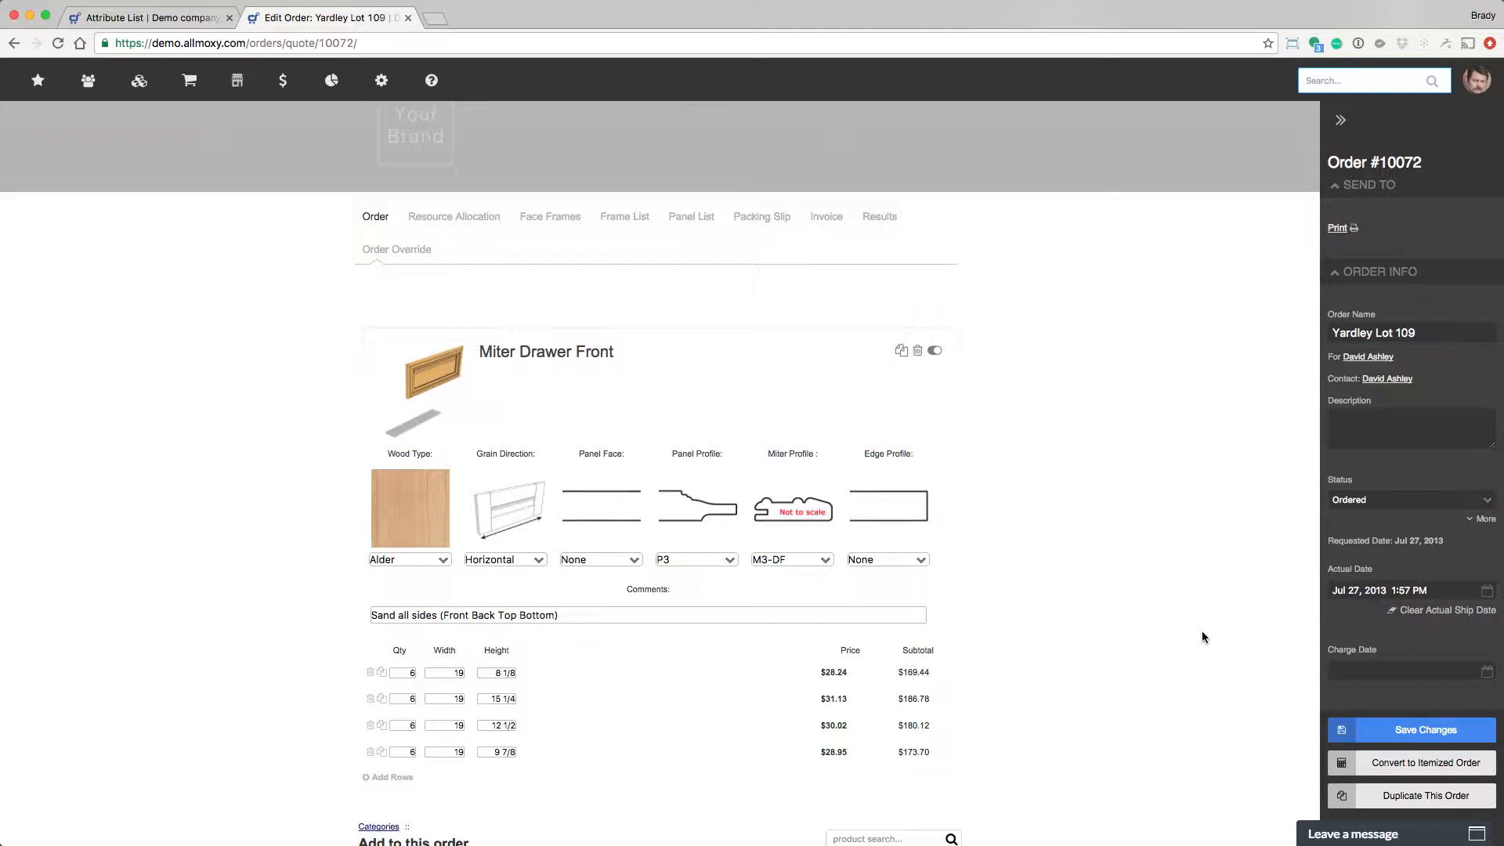
Examine the Miter Drawer Front's comment, quantity and attribute choices, including wood type, grain direction, panel face and panel profile
click(561, 619)
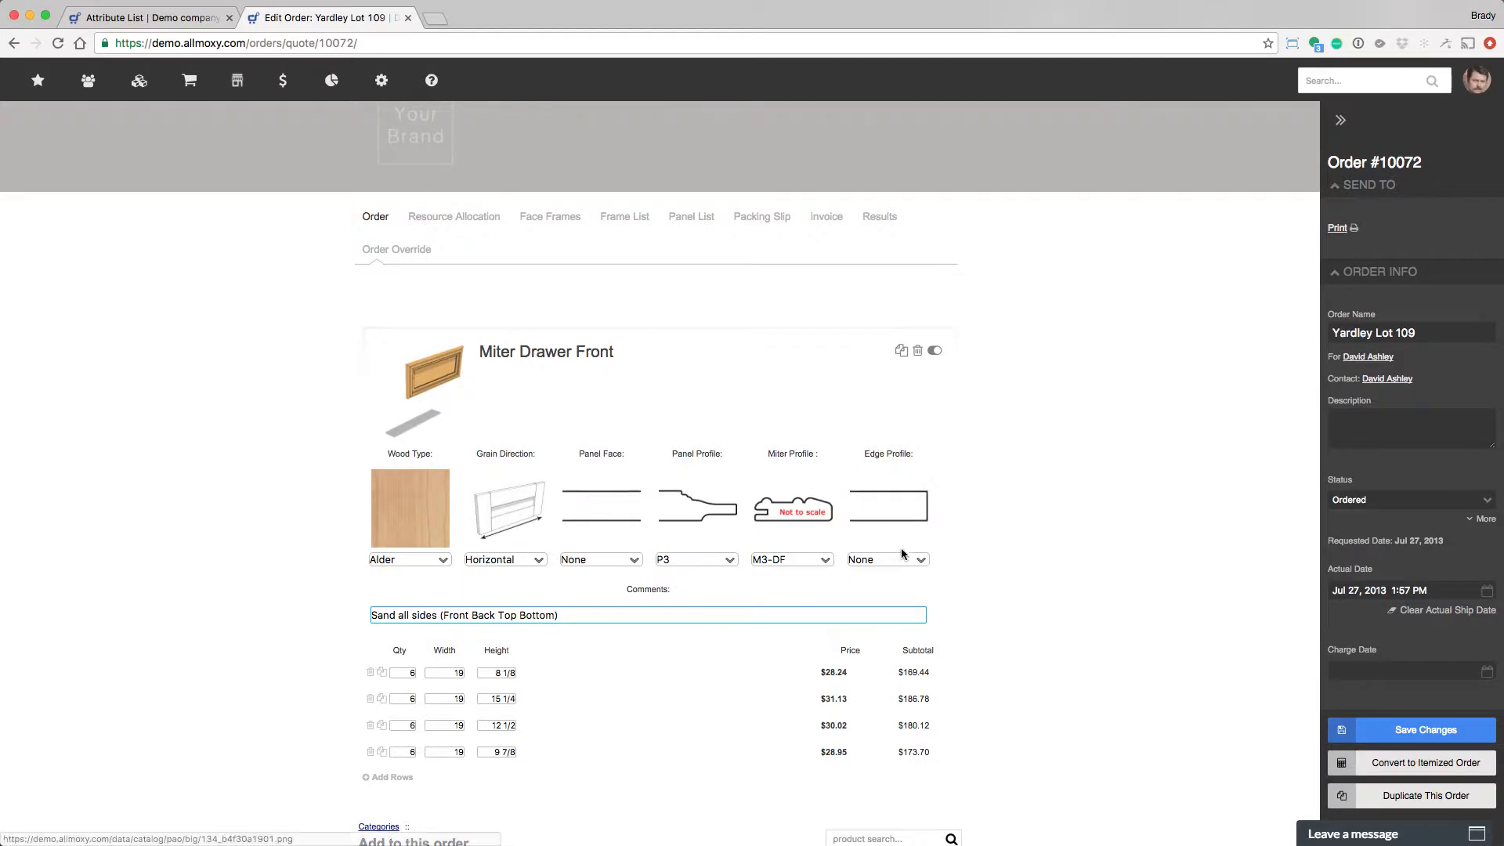
click(443, 561)
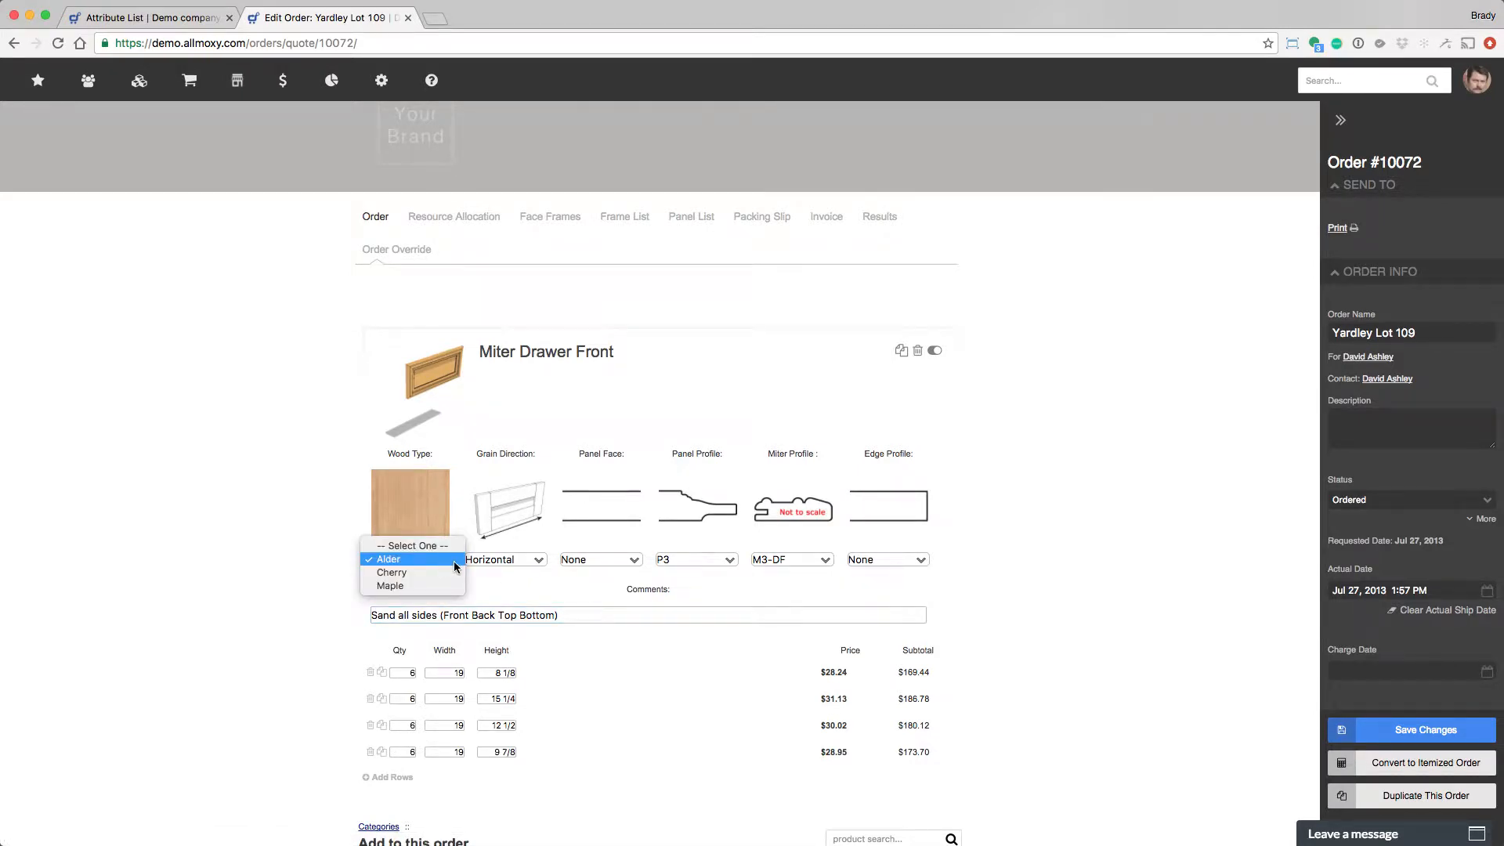
click(452, 561)
click(520, 559)
click(611, 561)
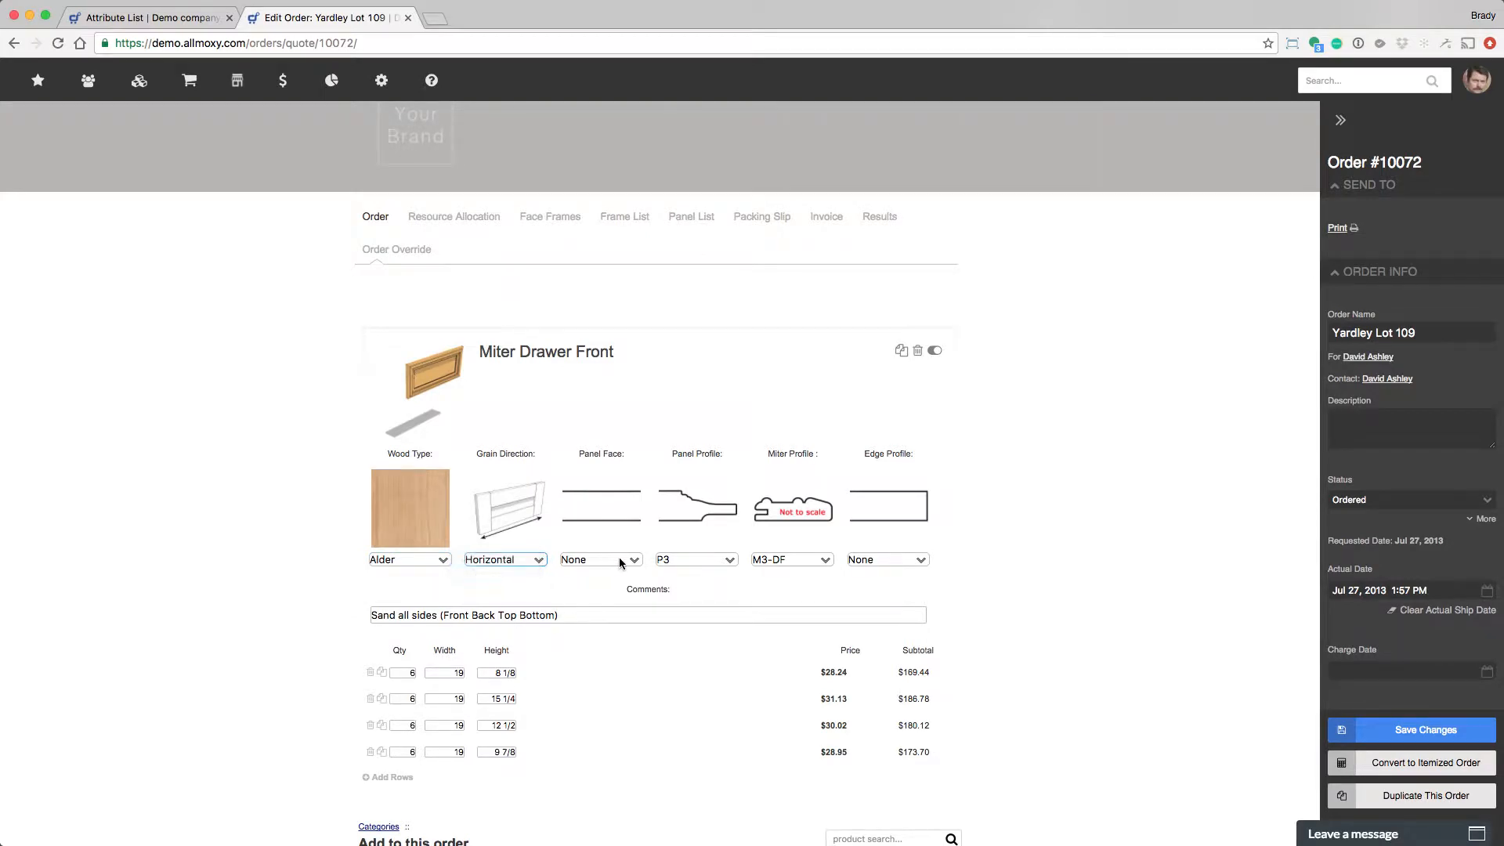
click(619, 557)
click(688, 553)
click(694, 554)
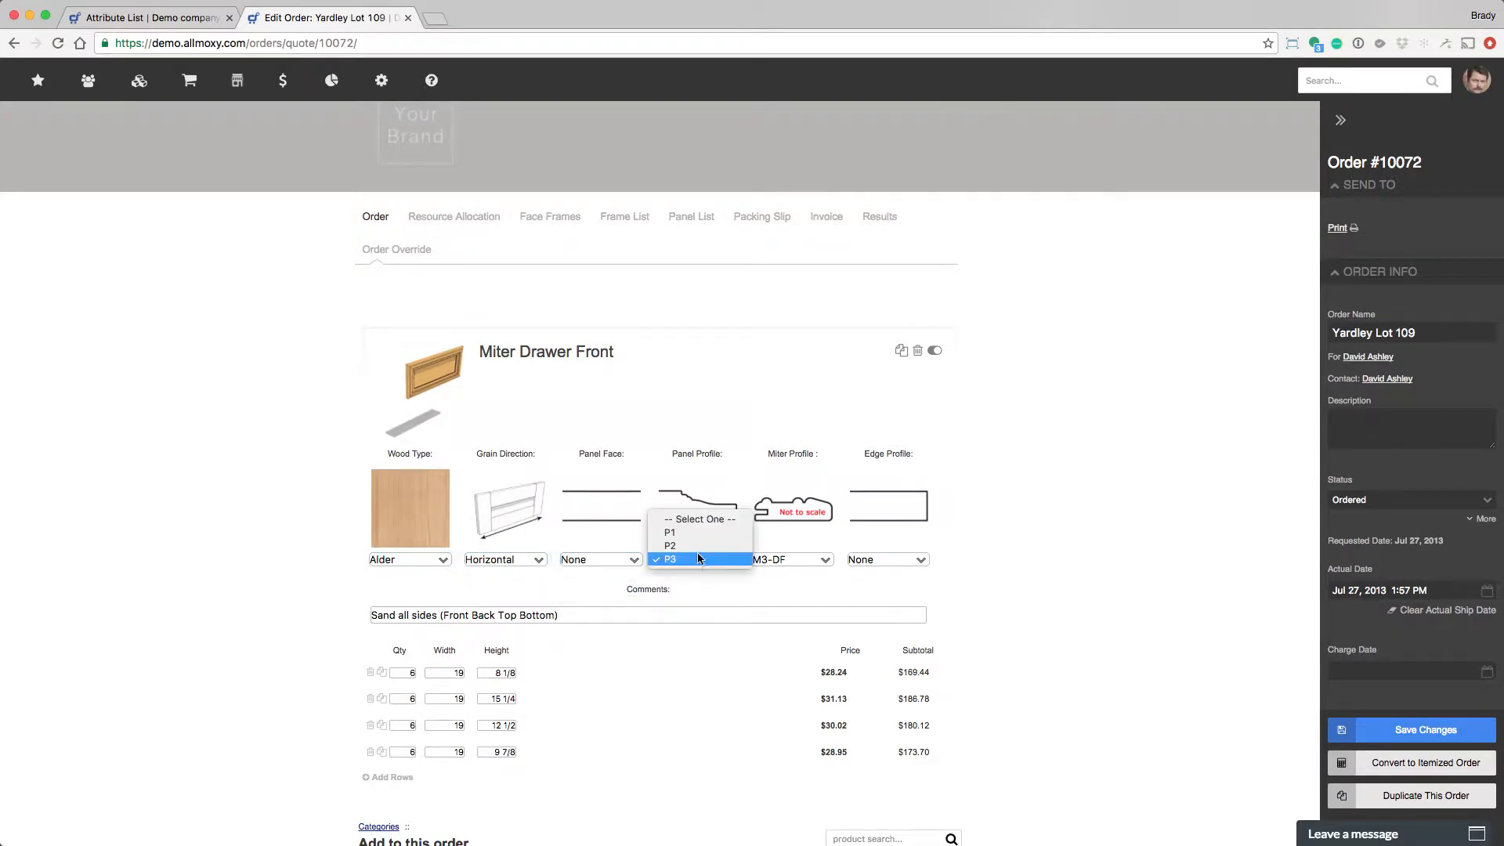
click(818, 557)
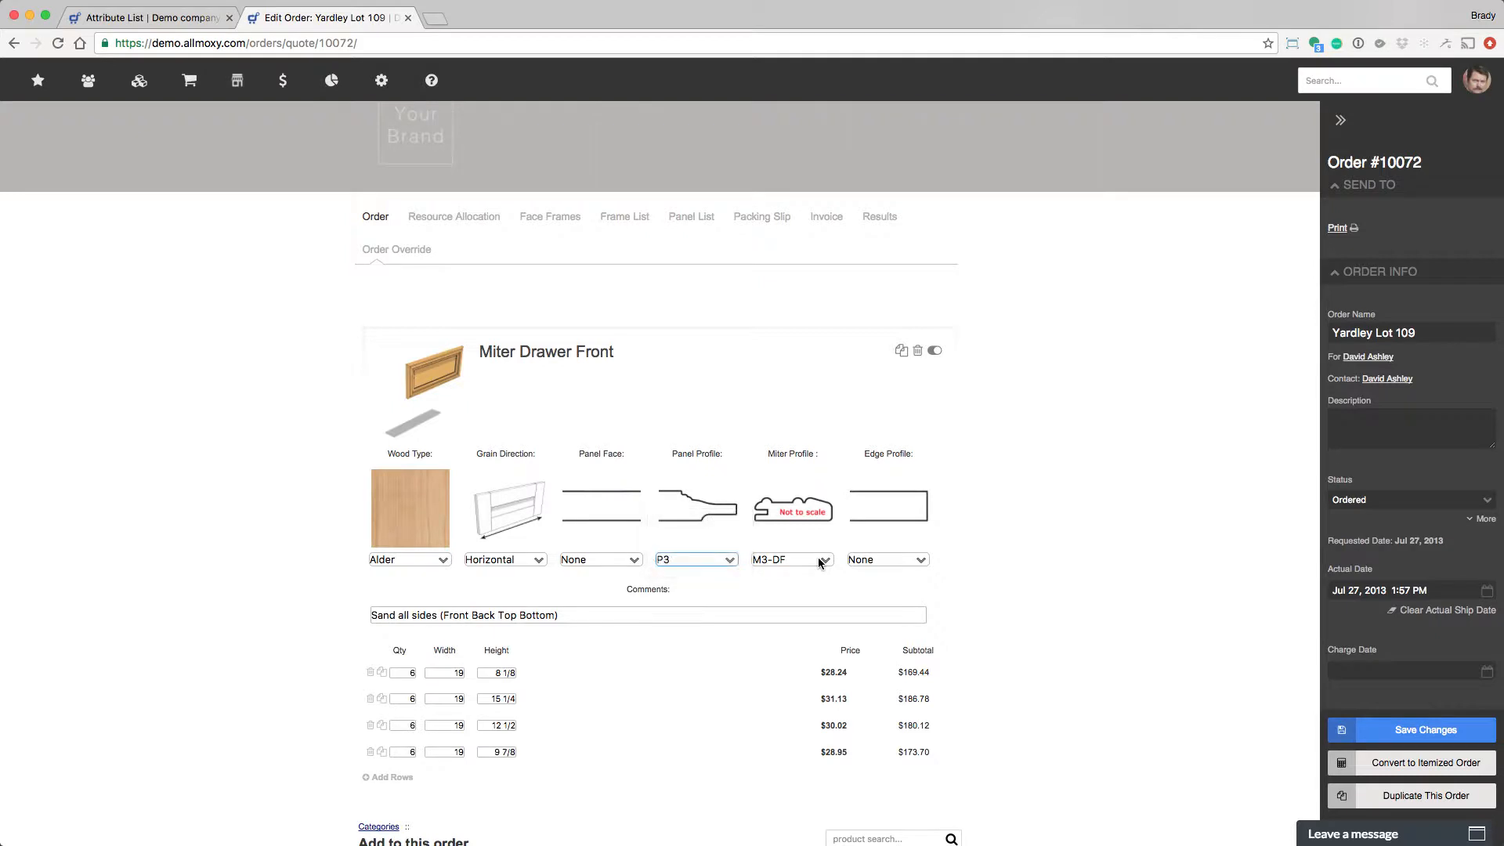
click(442, 558)
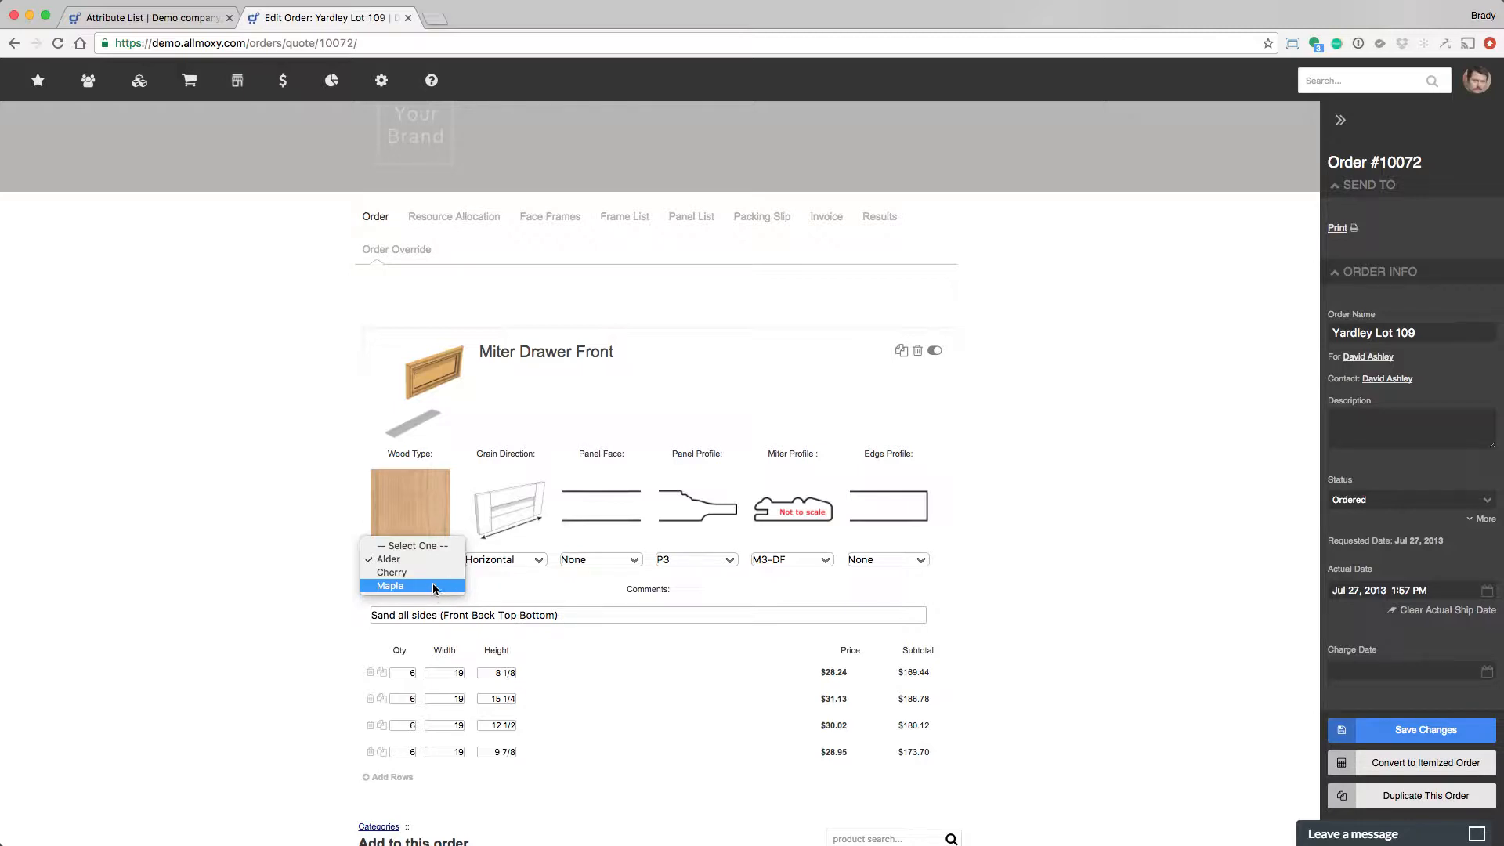
click(297, 557)
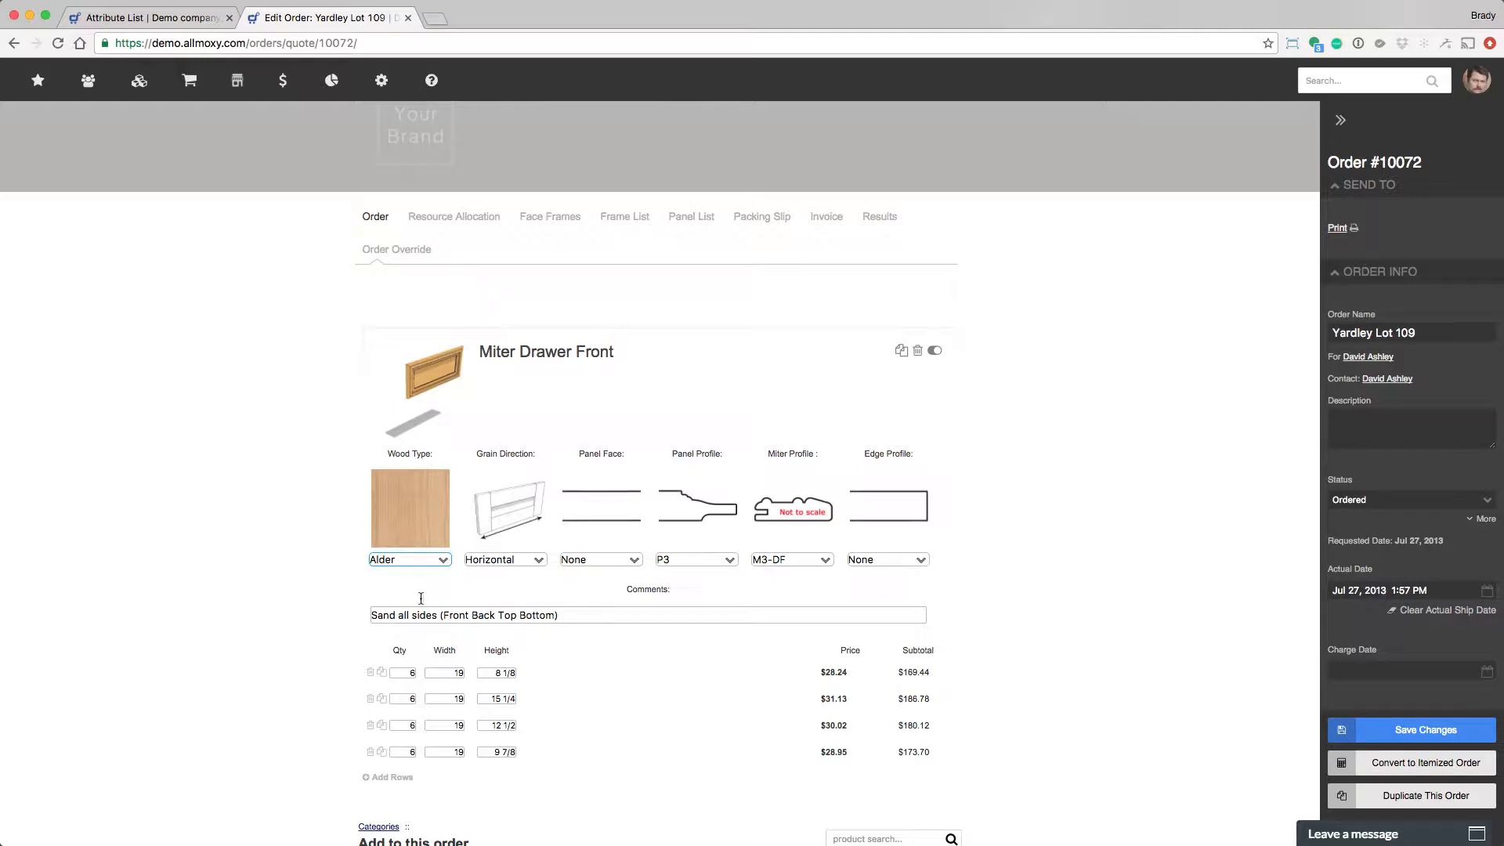
click(396, 673)
Open the product attributes list and filter it by the attribute name "mold"
key(ctrl+shift+Tab)
mouse_move(382, 80)
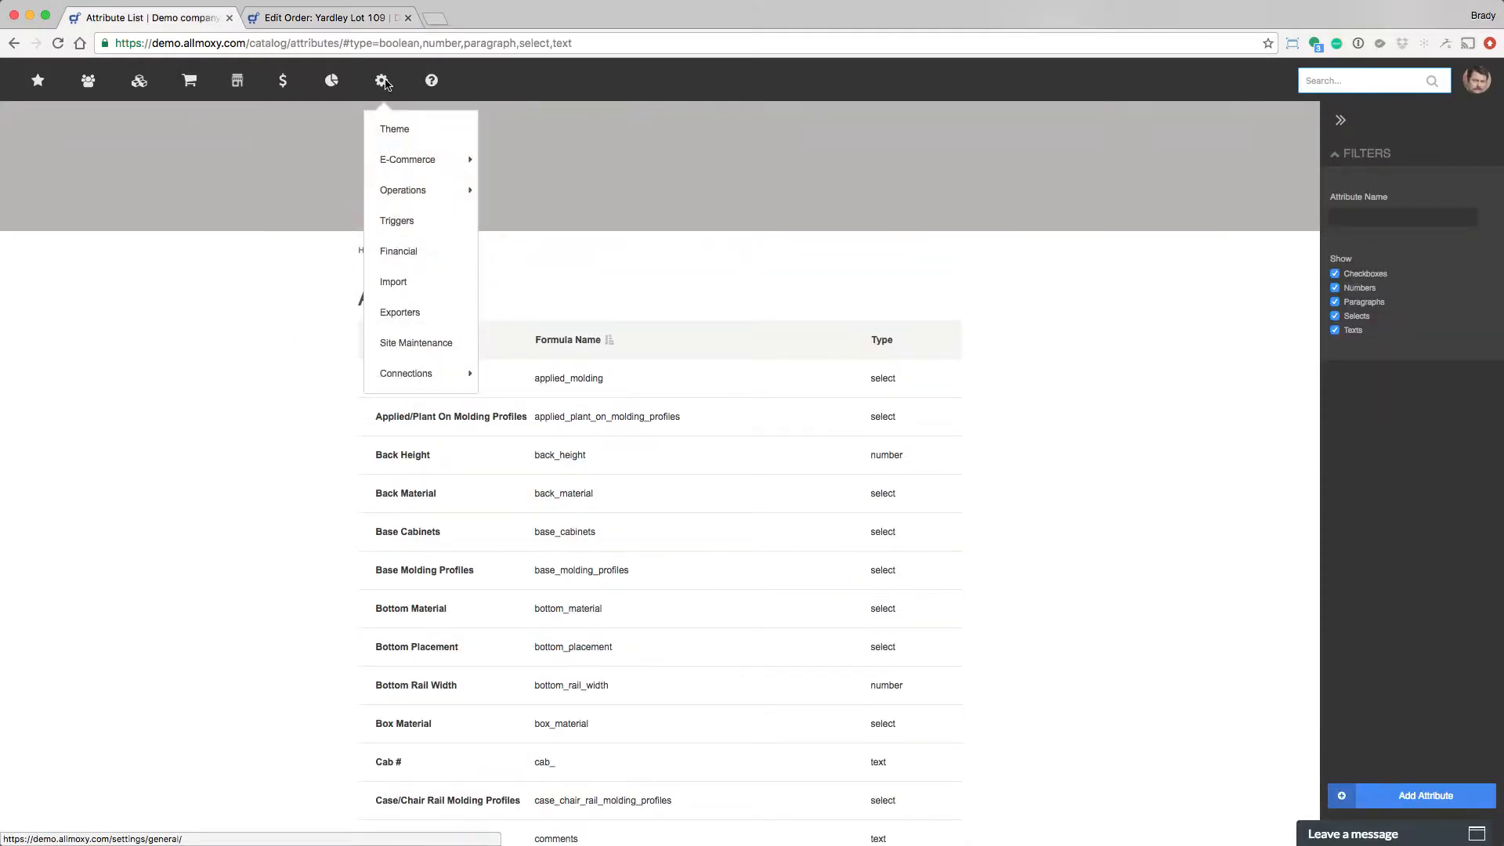
mouse_move(404, 162)
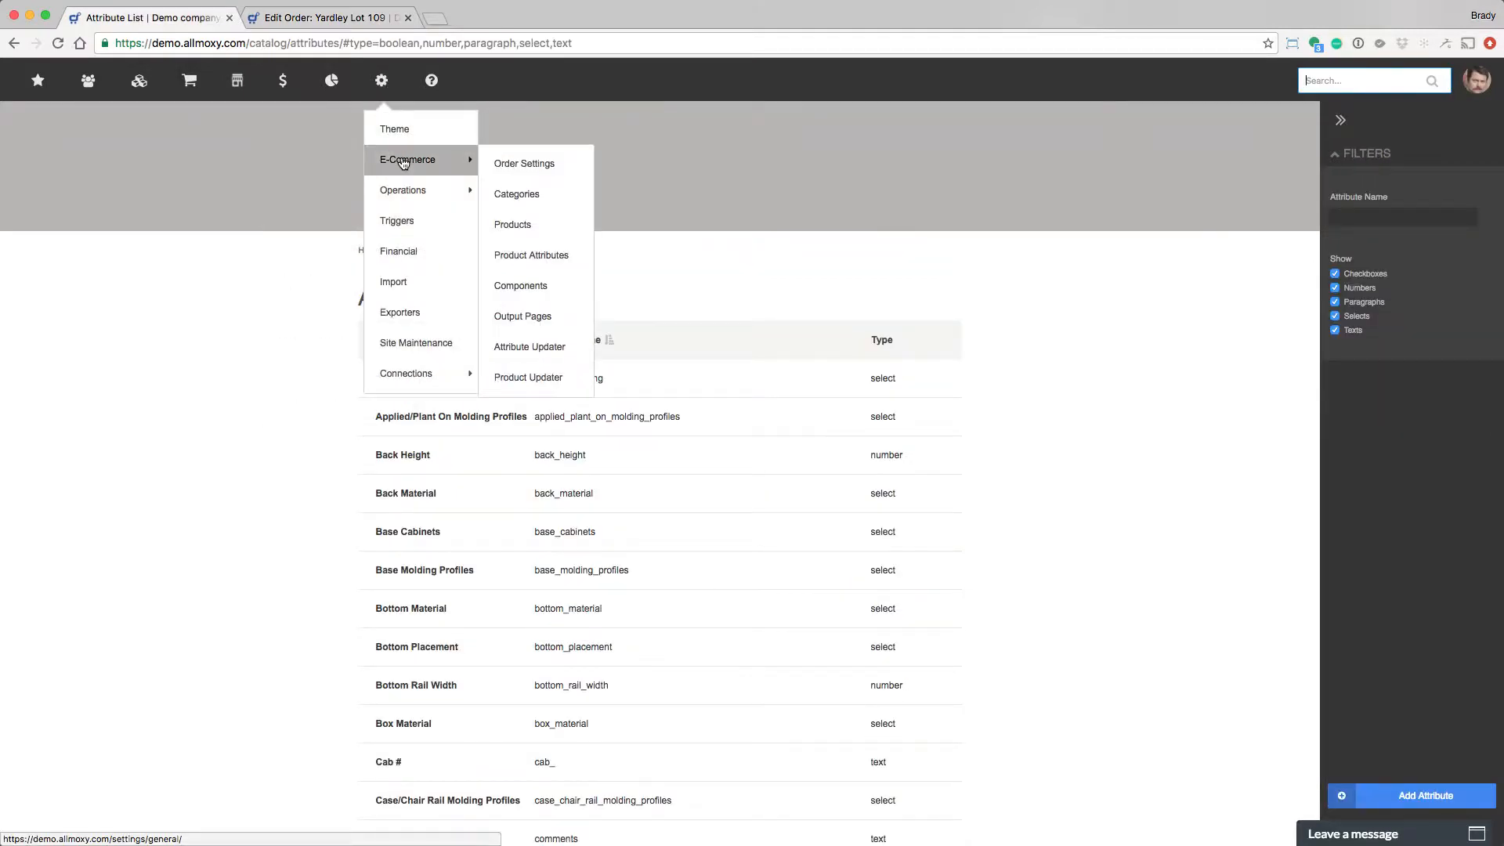
click(525, 252)
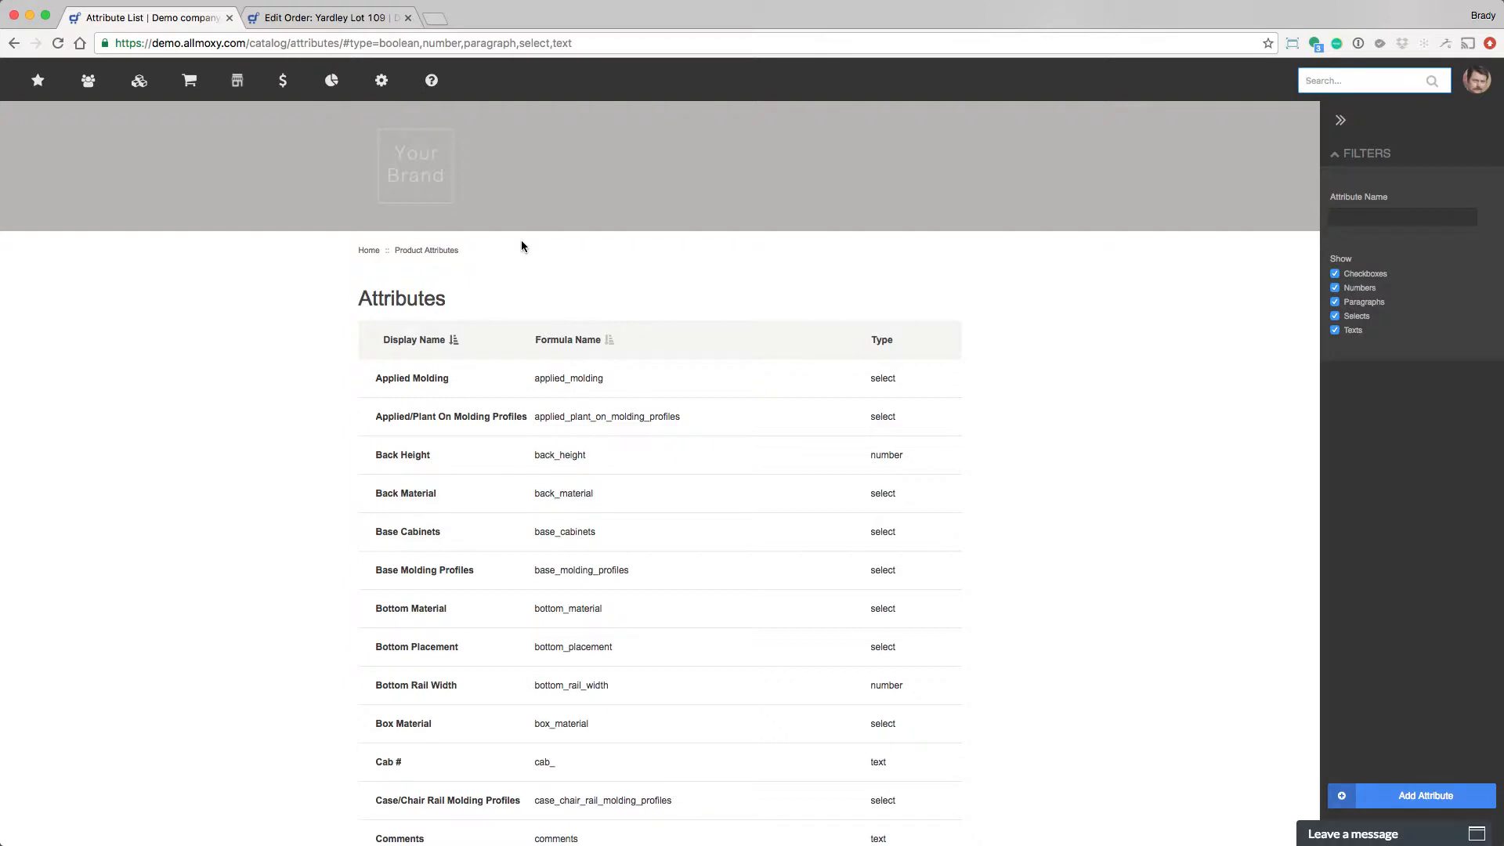
click(1407, 218)
text(mold)
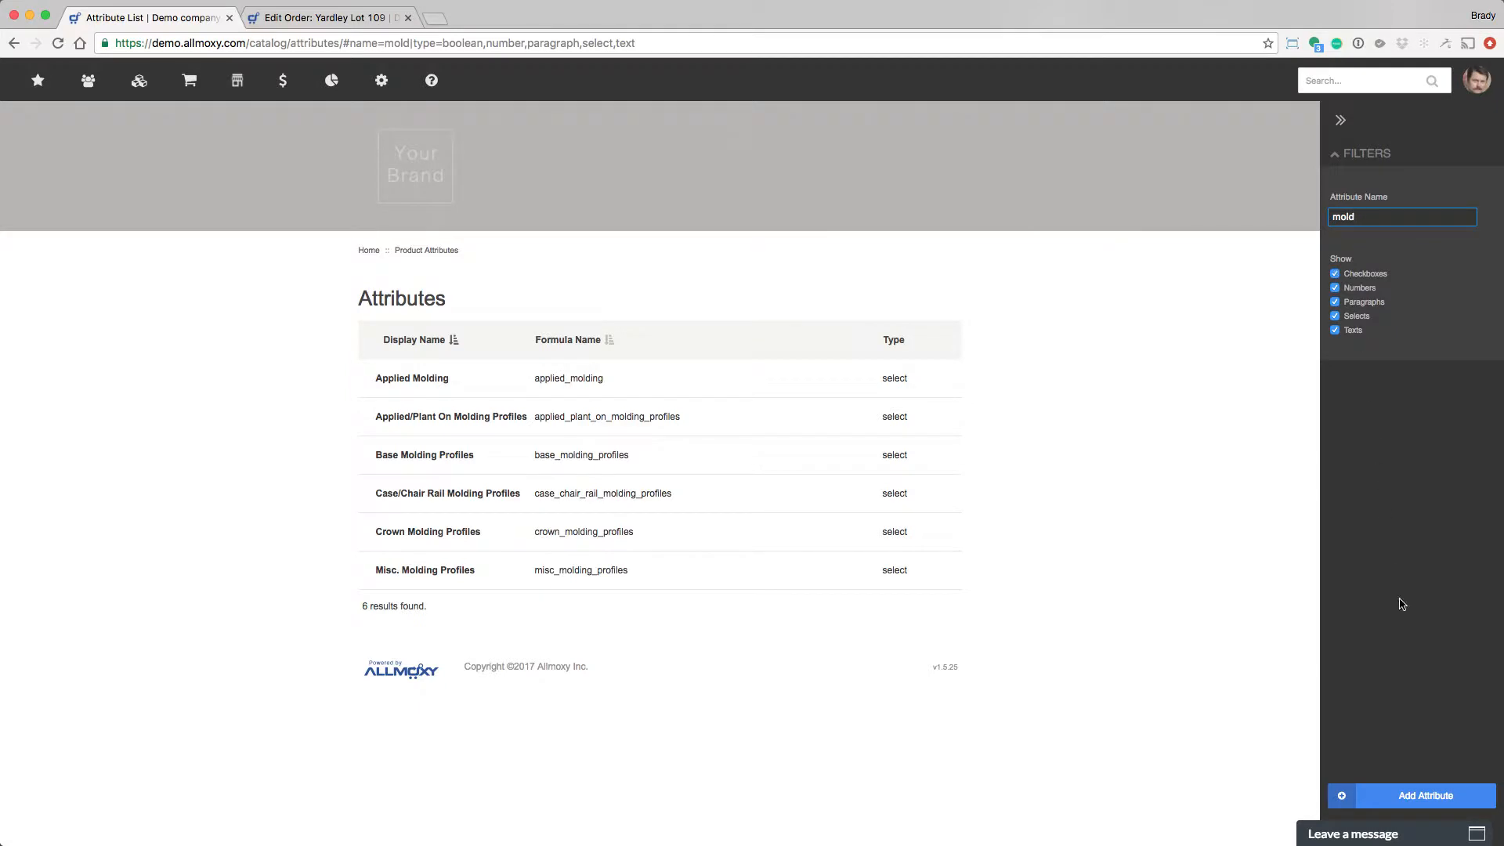
Start a new attribute with the display name "Width for example", formula name width_for_example and attribute type number
click(1449, 801)
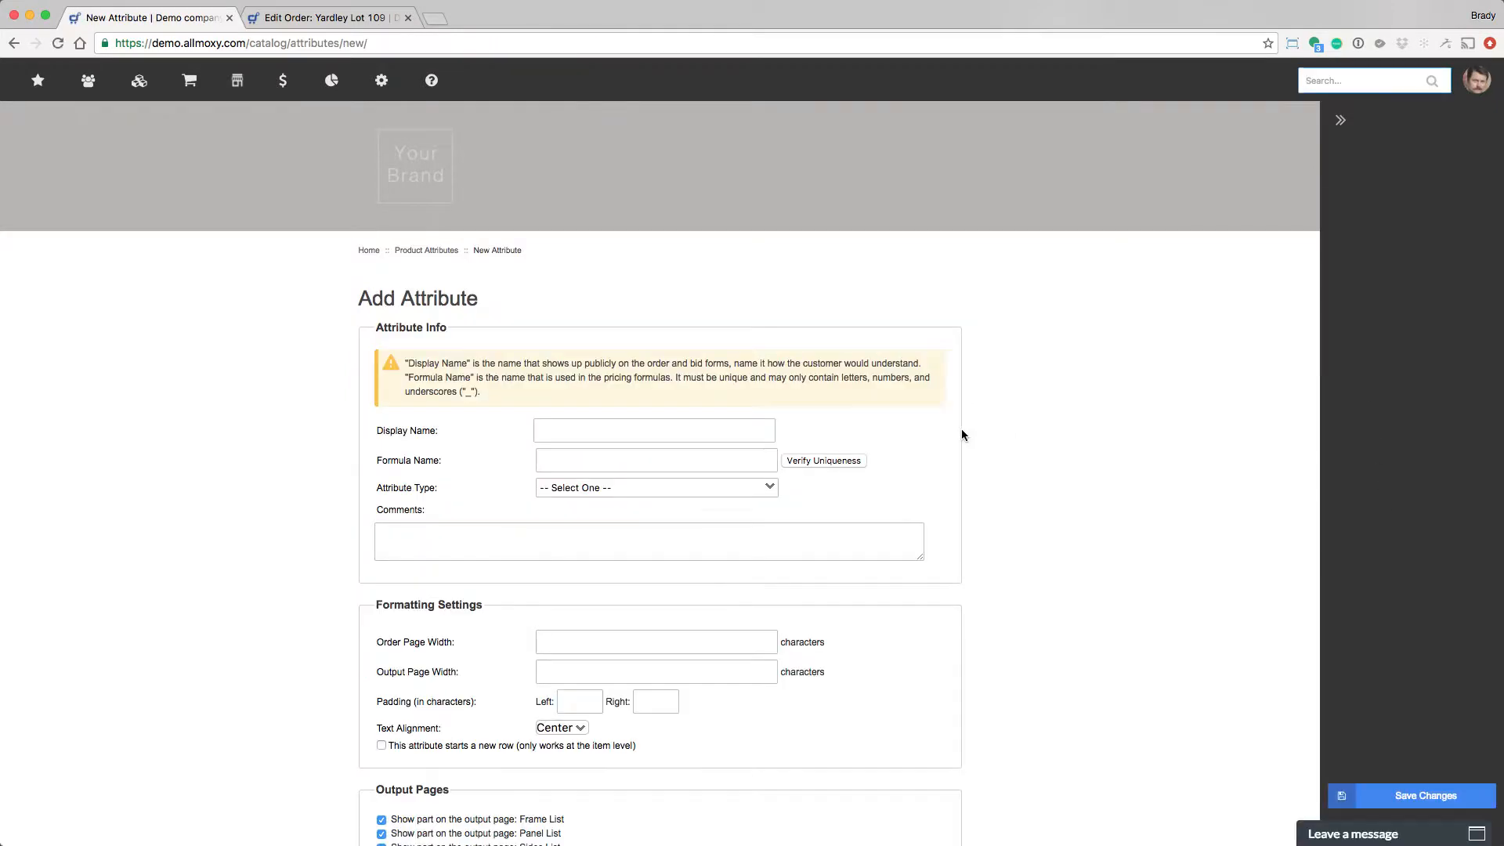
click(647, 429)
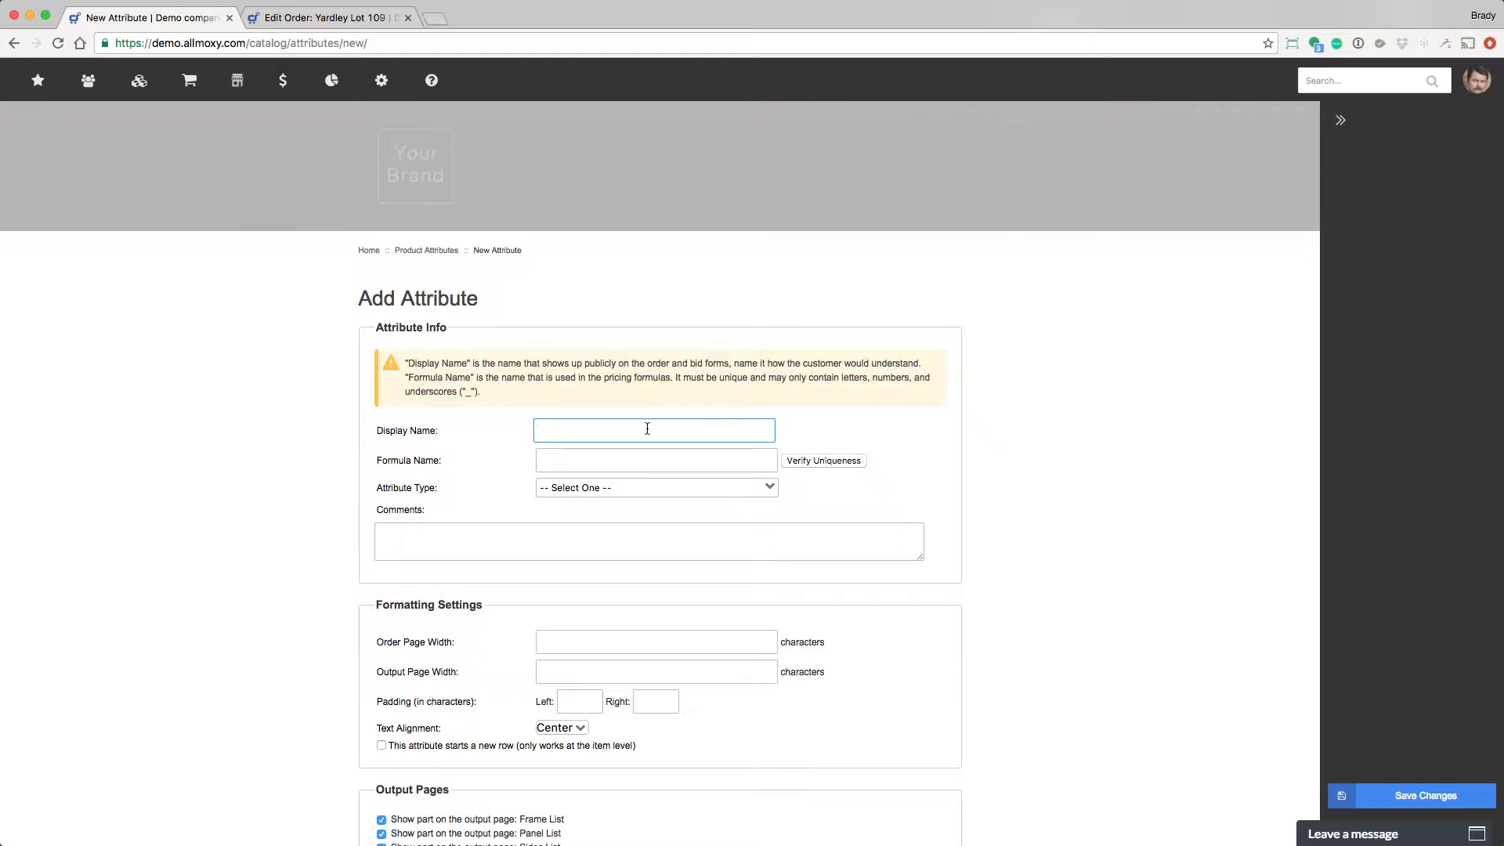
text(Width)
click(638, 465)
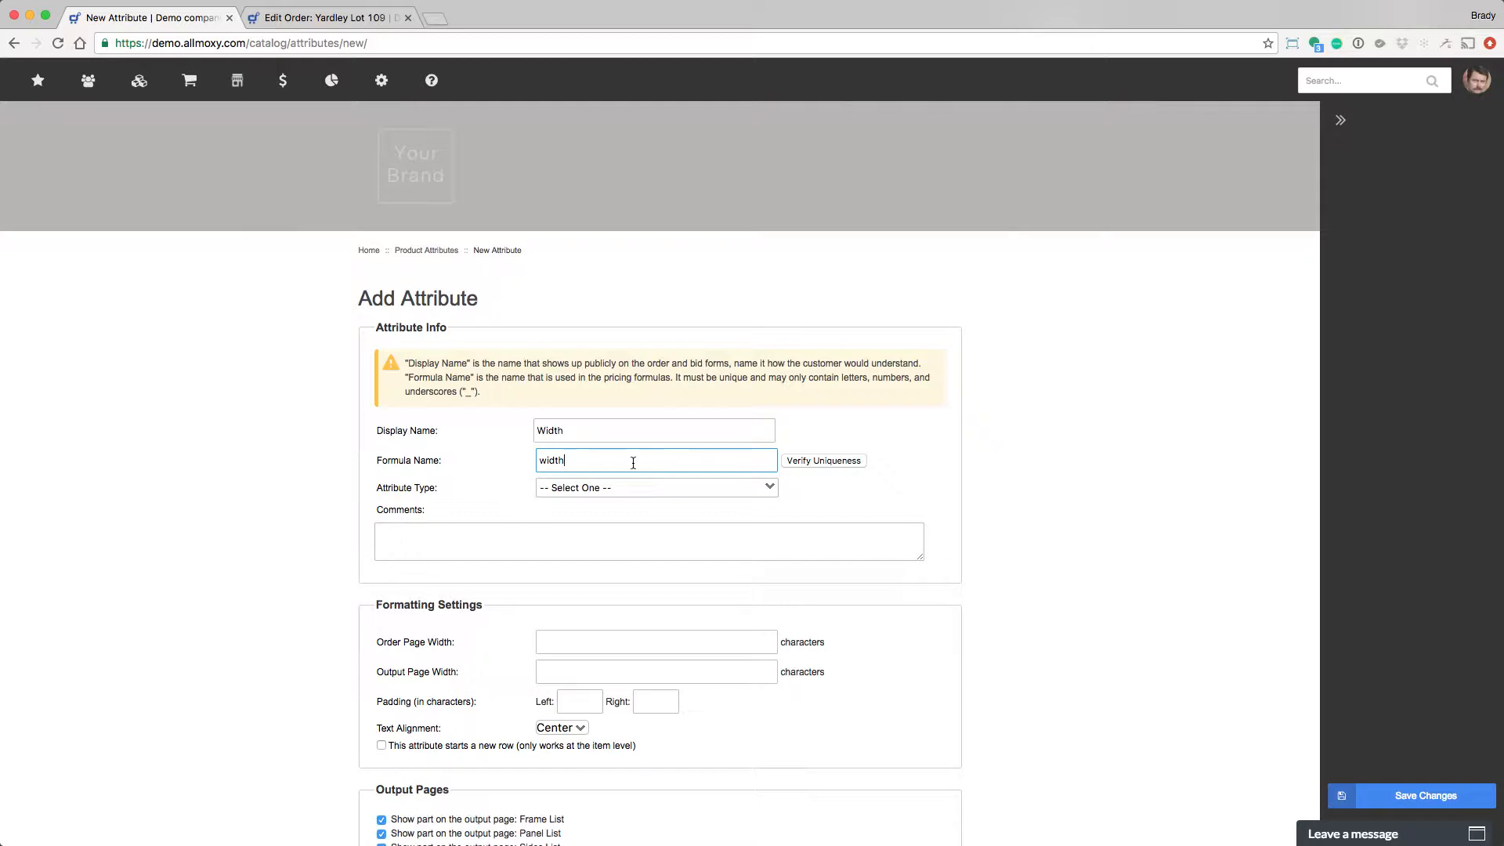
click(635, 427)
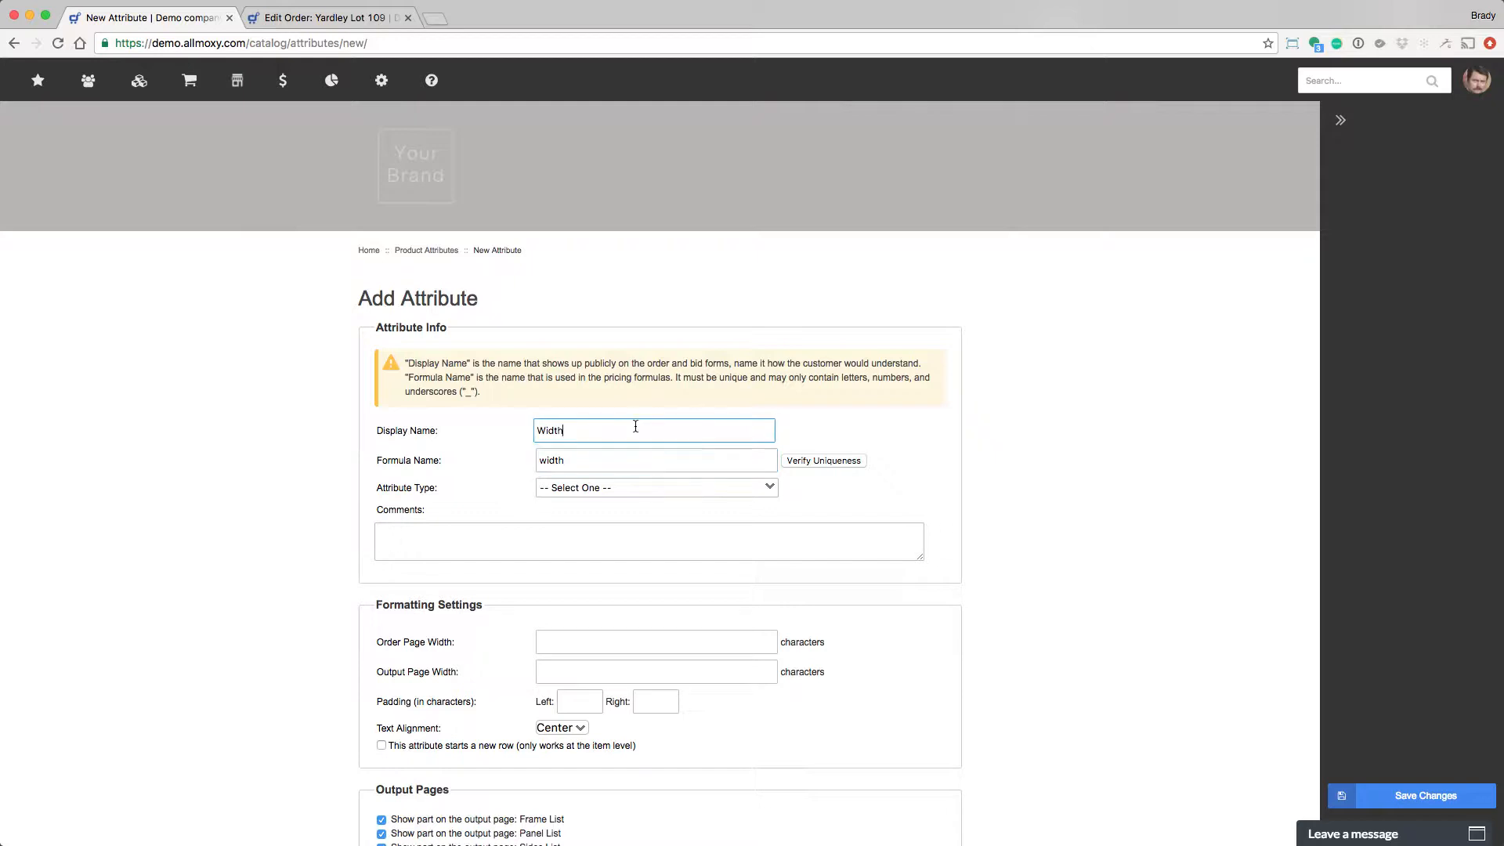
text(for example)
click(648, 448)
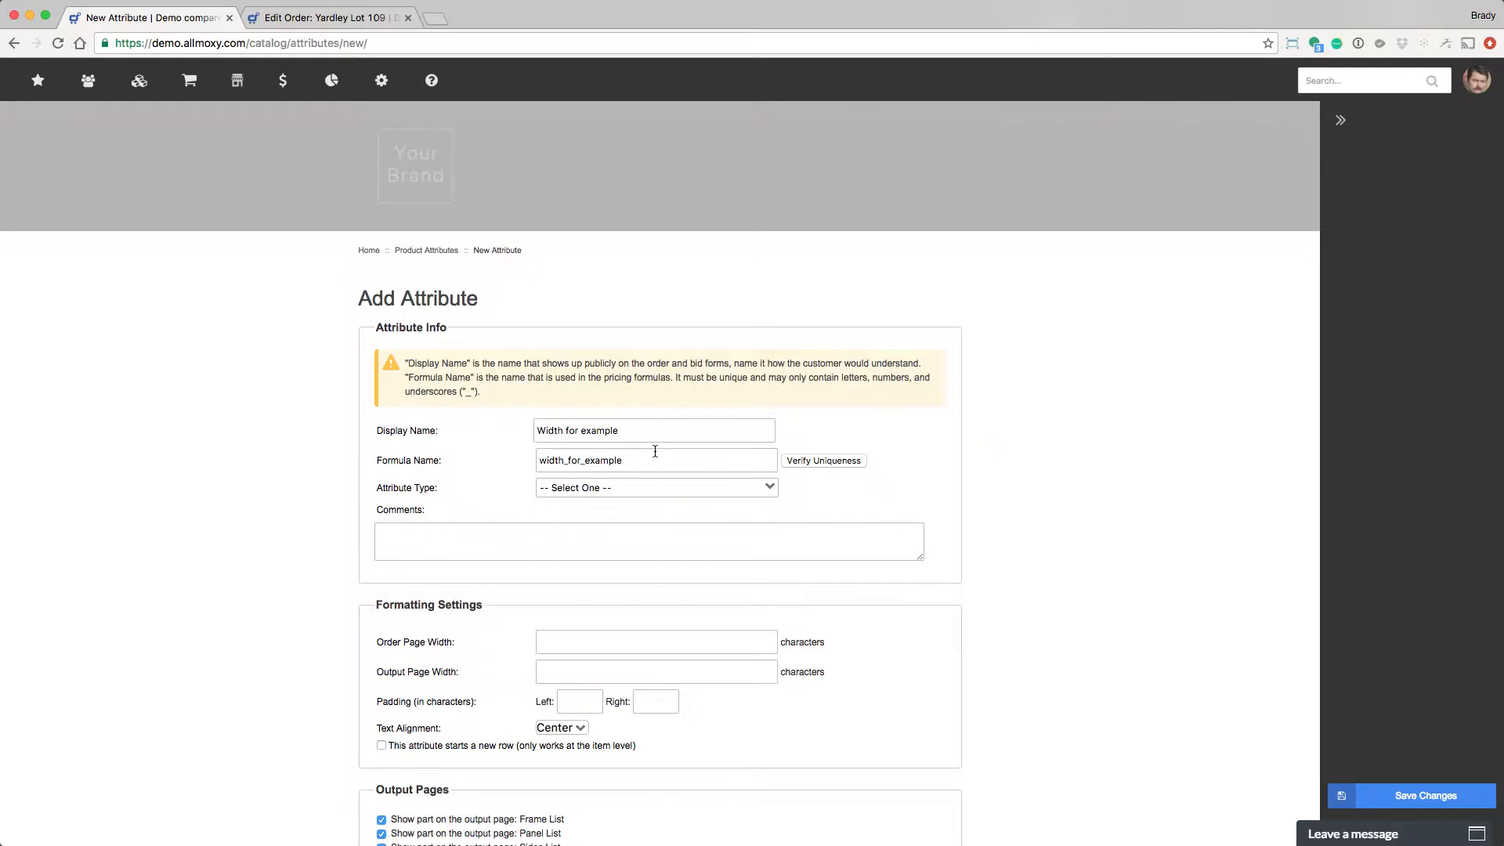
click(651, 485)
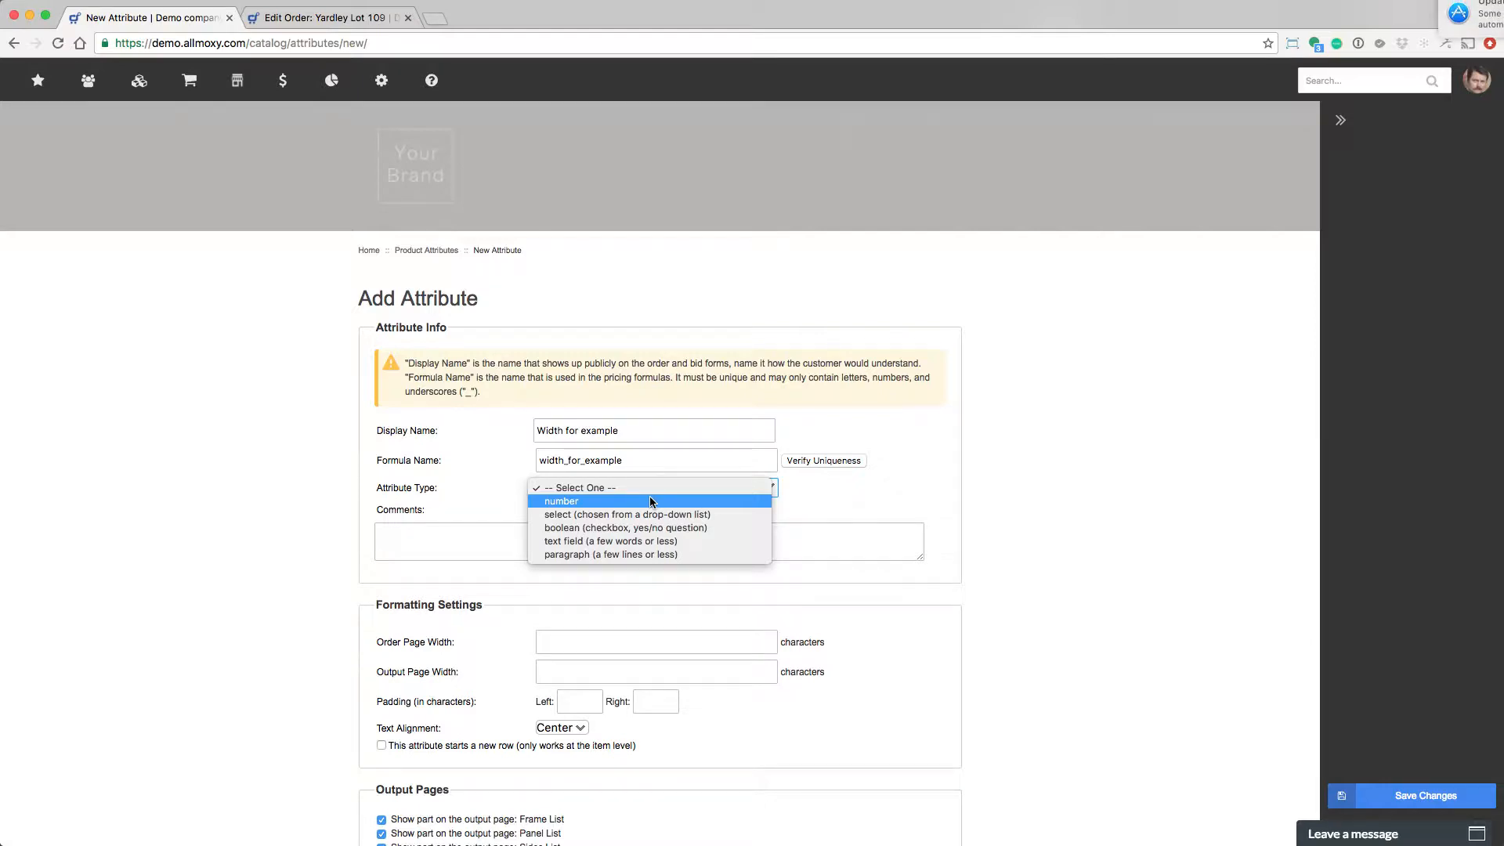
click(650, 501)
click(638, 543)
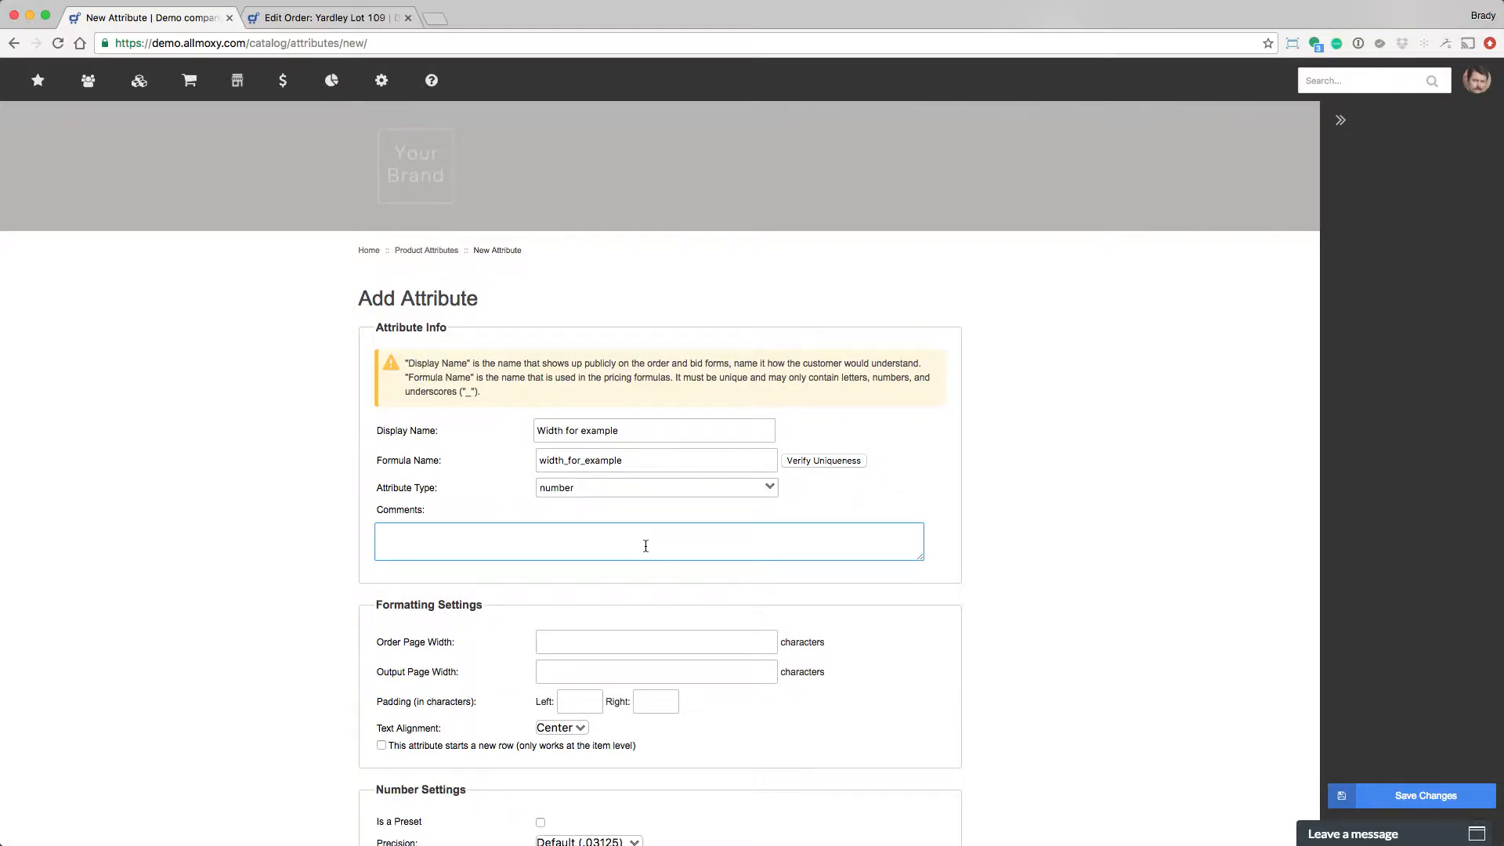
Try the sample text "100 15/16" as the order page width and 145 as the output page width, clearing each
scroll(645, 546, down, 5)
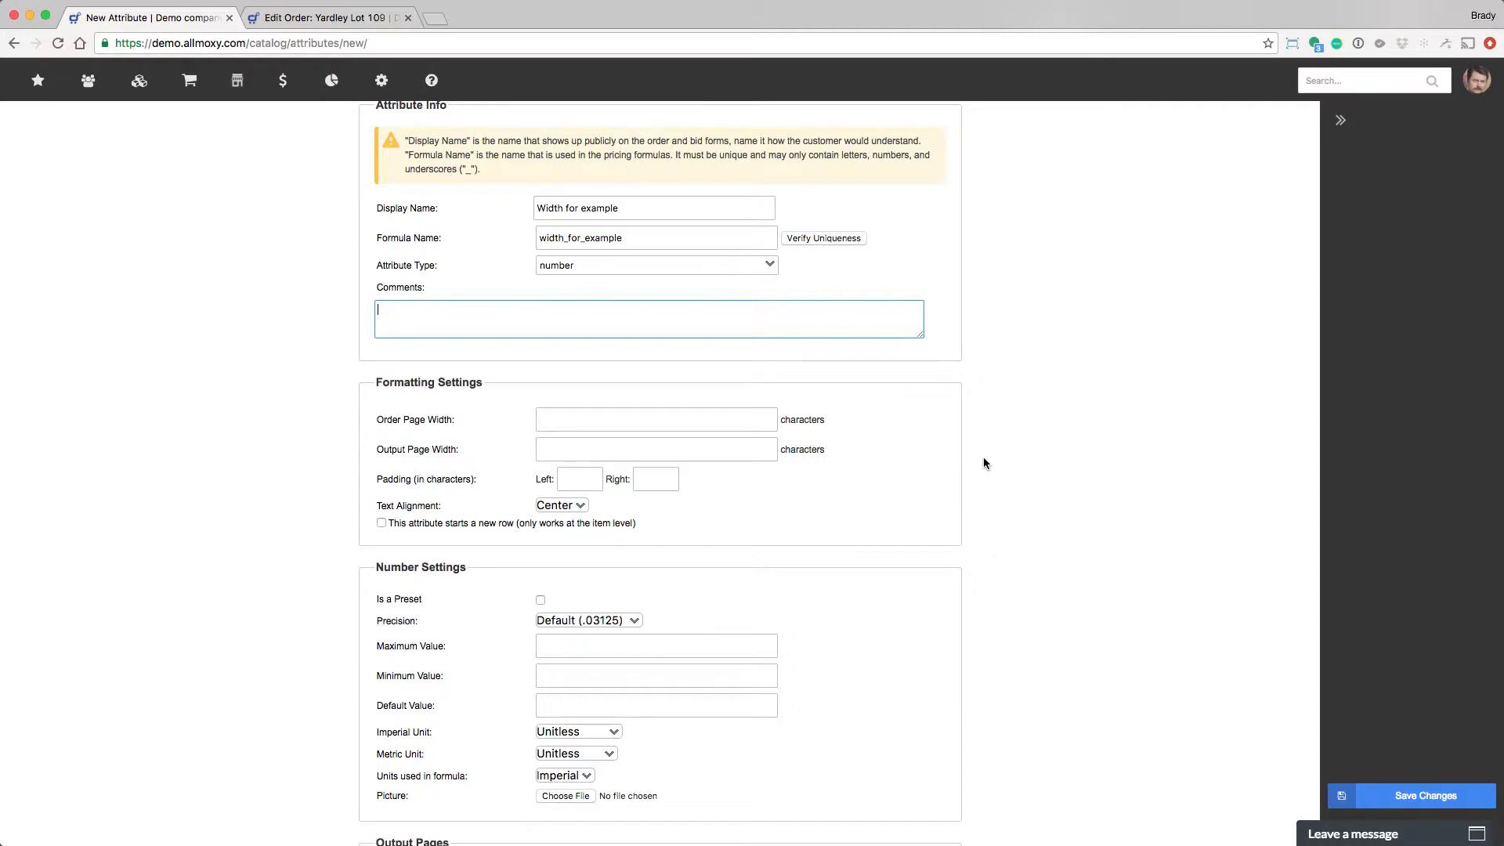
click(609, 428)
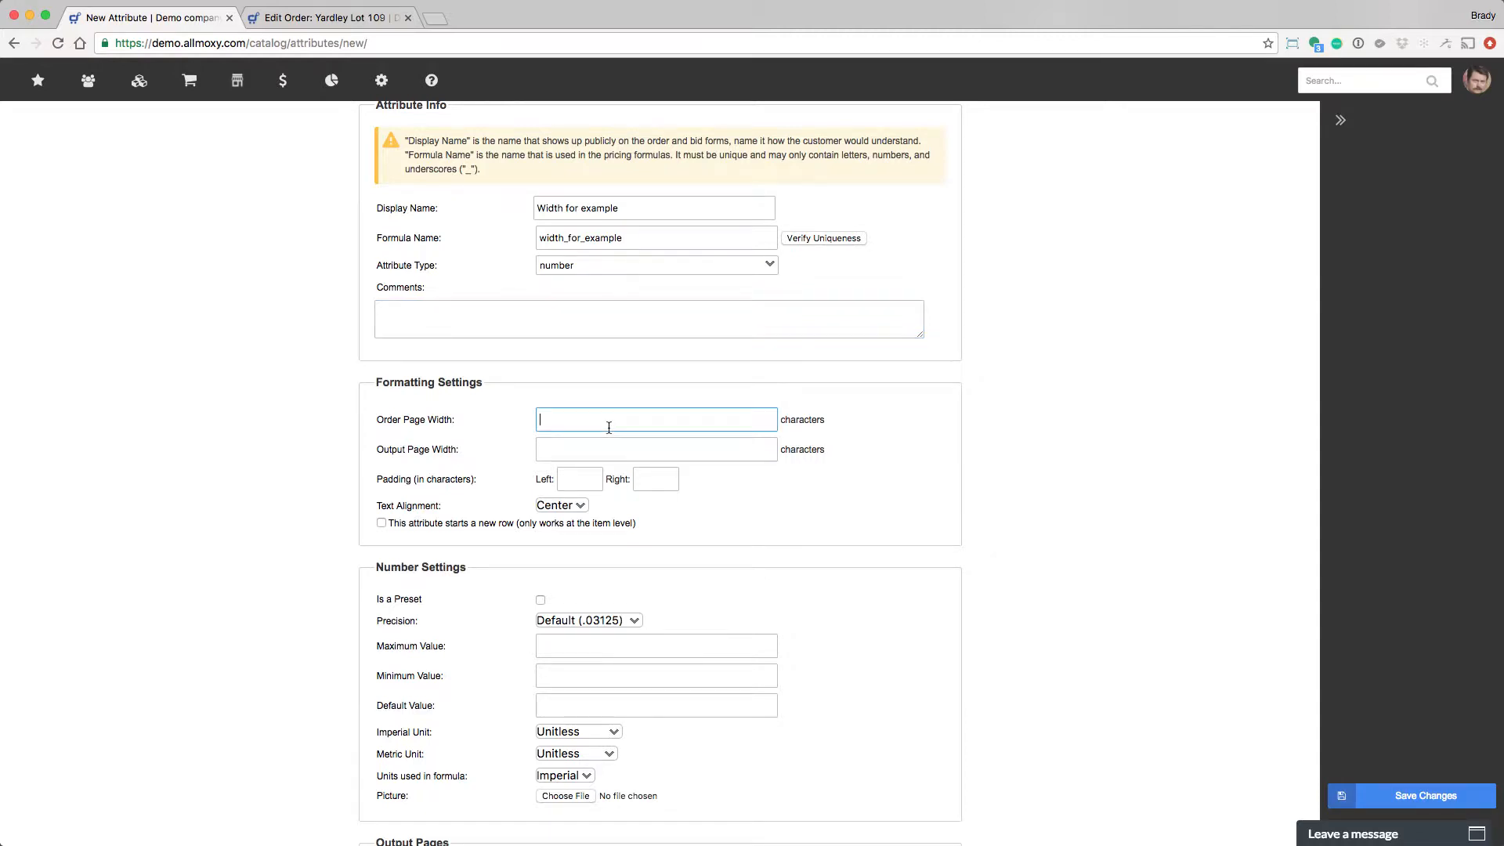
text(100 15/16)
drag(579, 423, 481, 420)
key(BackSpace)
click(623, 449)
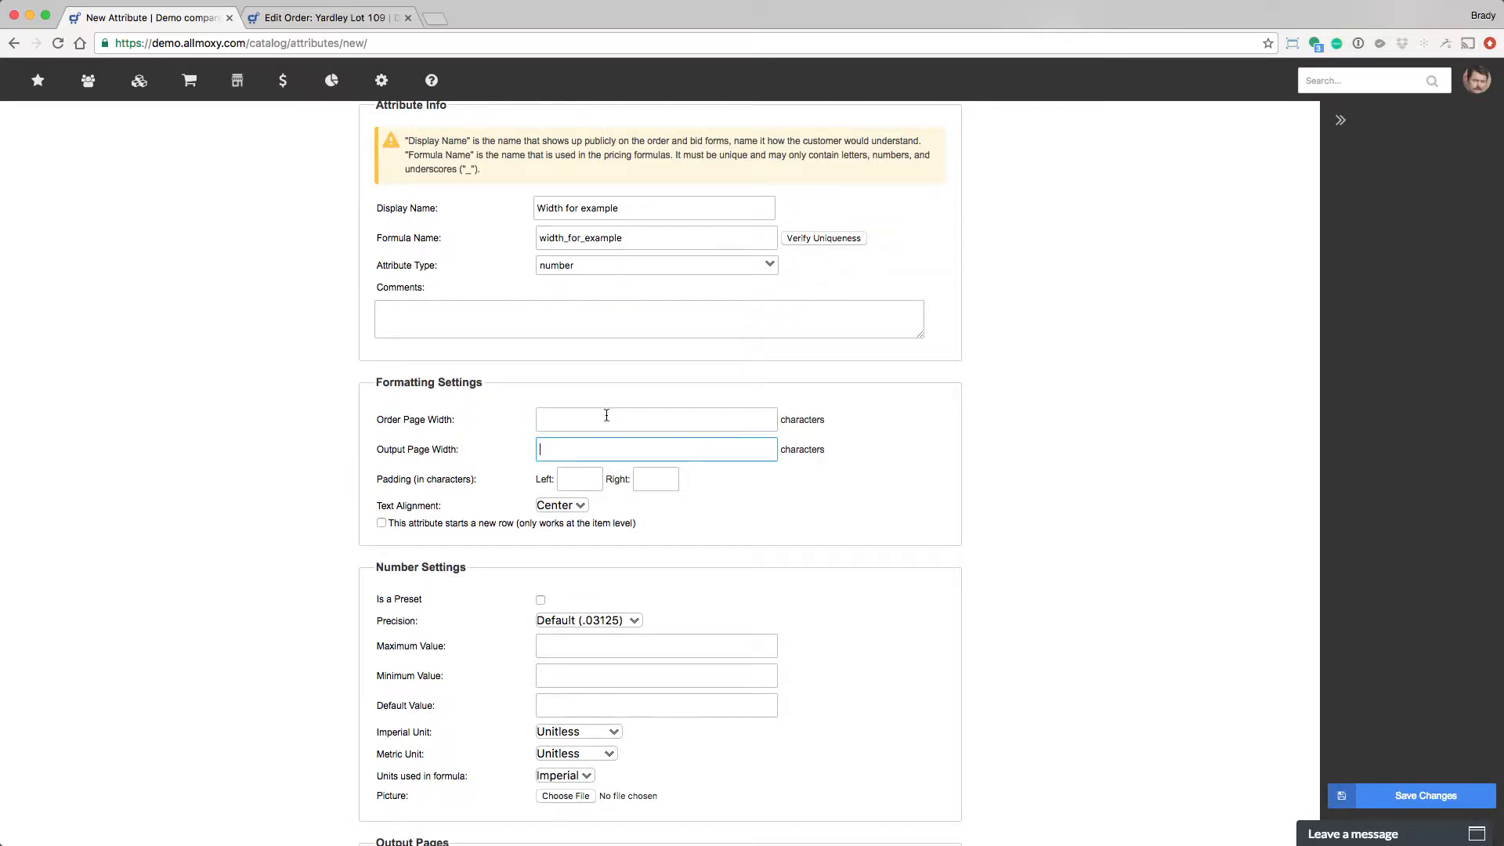
click(604, 419)
click(605, 448)
text(145)
drag(570, 449, 507, 441)
key(BackSpace)
Leave the new attribute form without saving and return to the attribute list
scroll(622, 690, up, 3)
scroll(633, 679, left, 5)
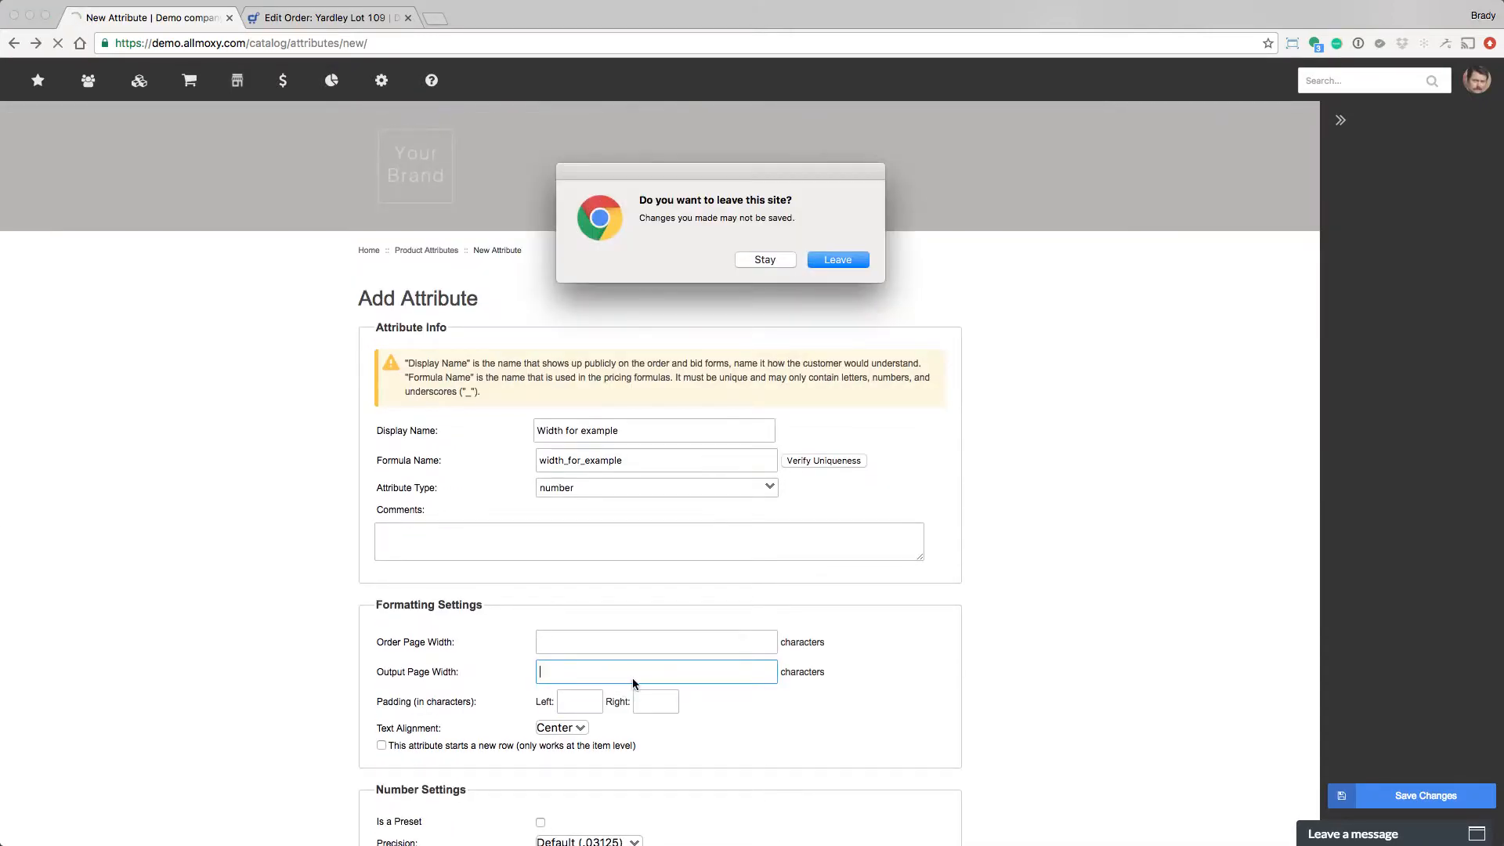
click(840, 260)
Filter the attribute list to show only number attributes and open the Width attribute for editing
click(1336, 275)
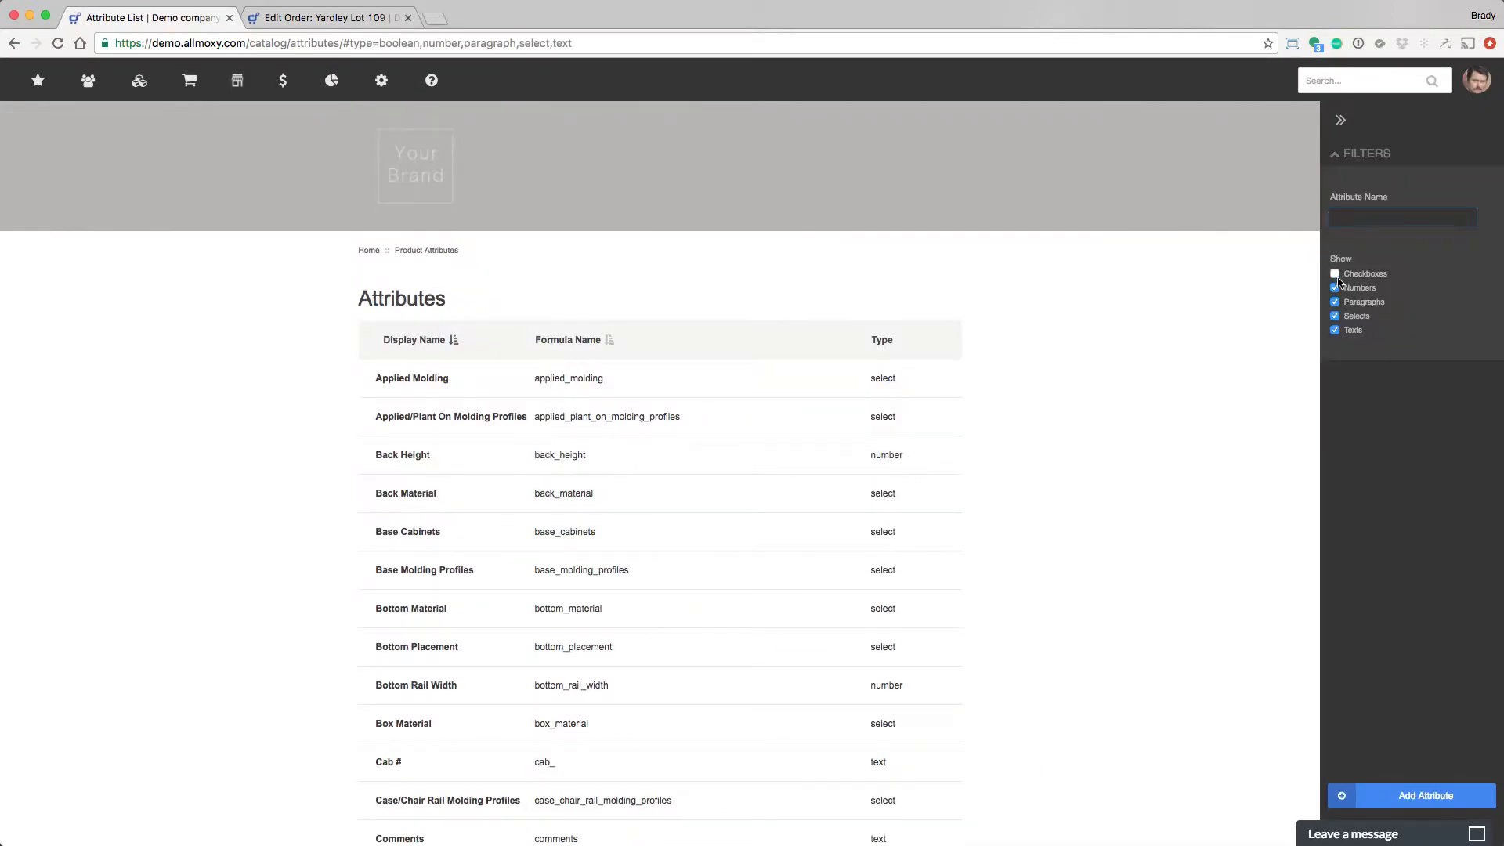
click(1336, 303)
click(1336, 317)
click(1336, 330)
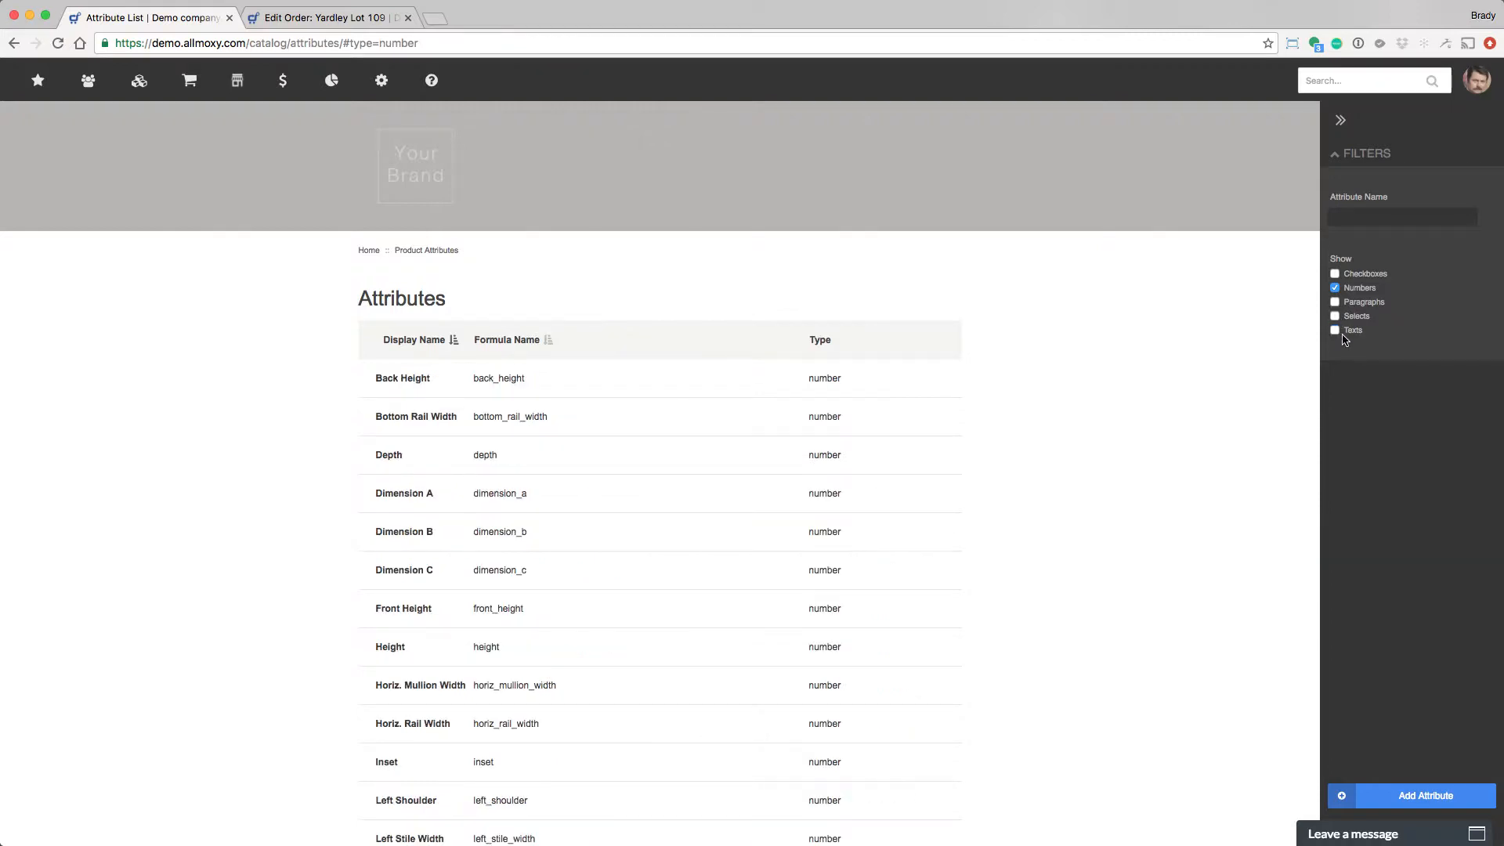
scroll(878, 423, down, 7)
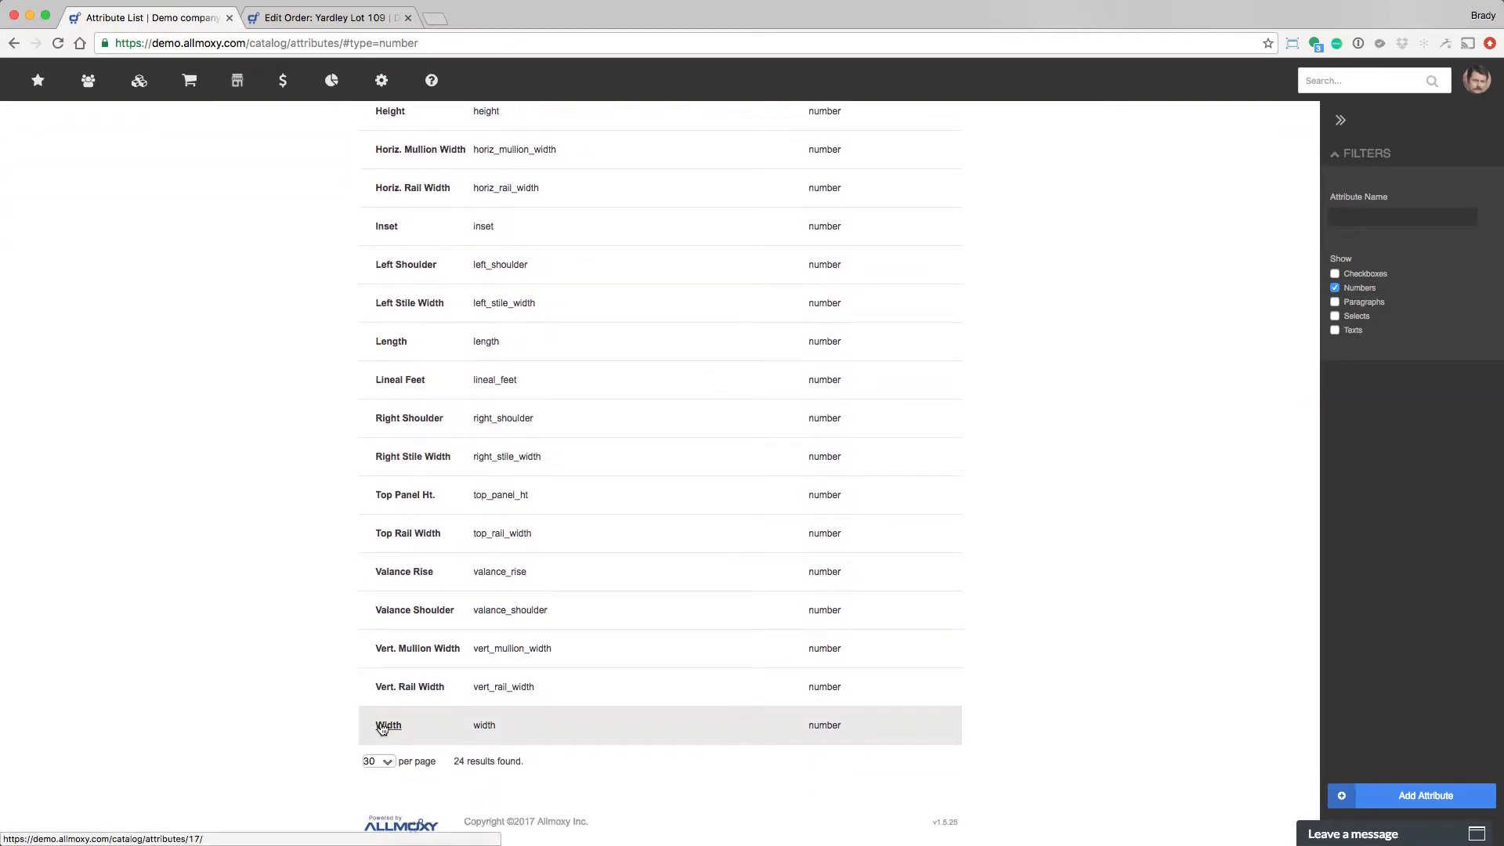
click(384, 727)
Check the width fields on the Yardley Lot 109 order, set the Width attribute's order page width to 16 characters and save it
click(347, 17)
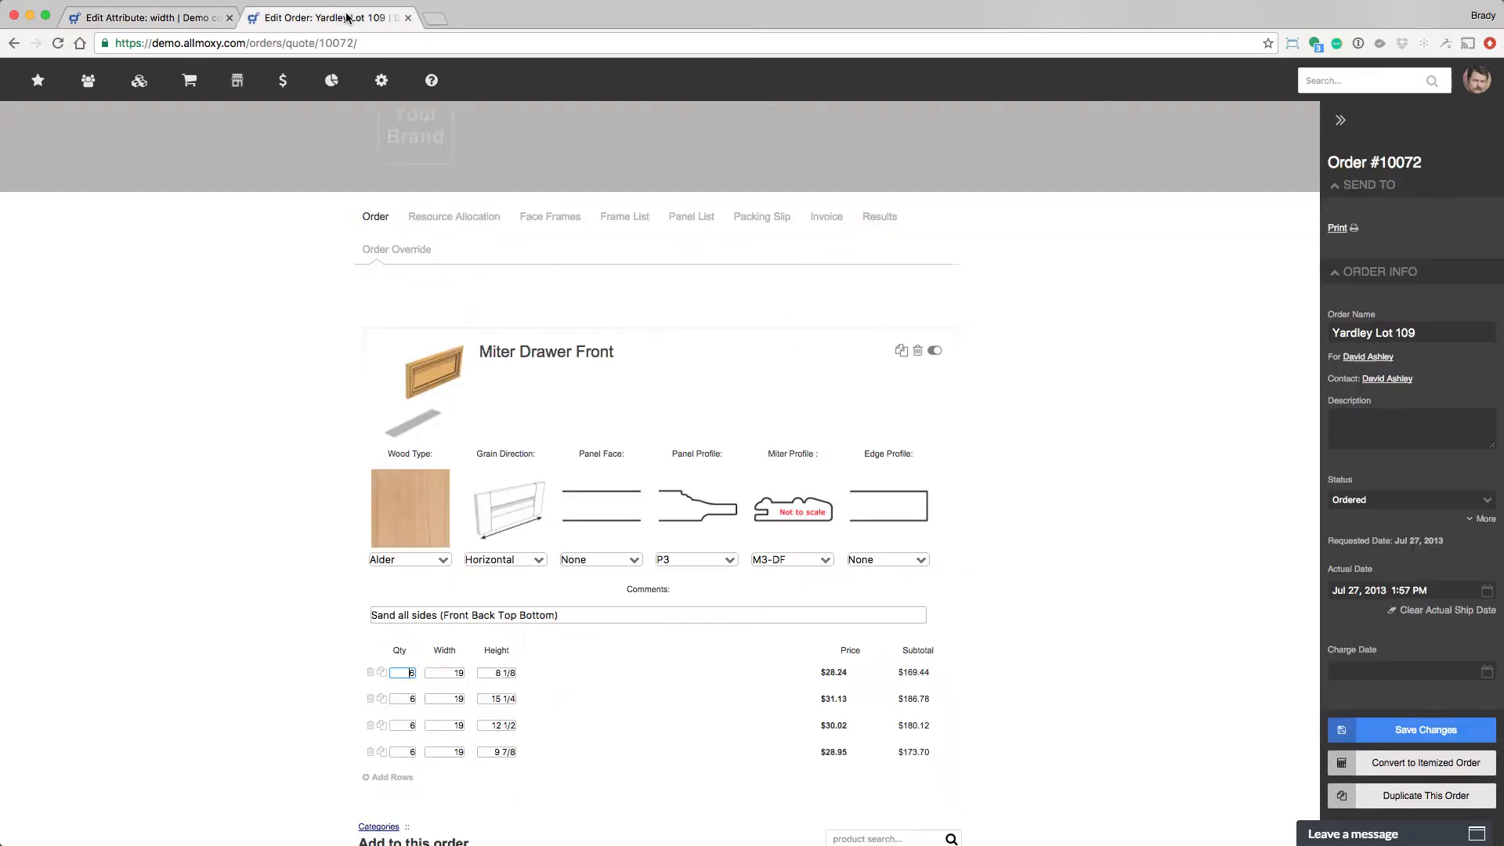
click(1116, 553)
key(ctrl+shift+Tab)
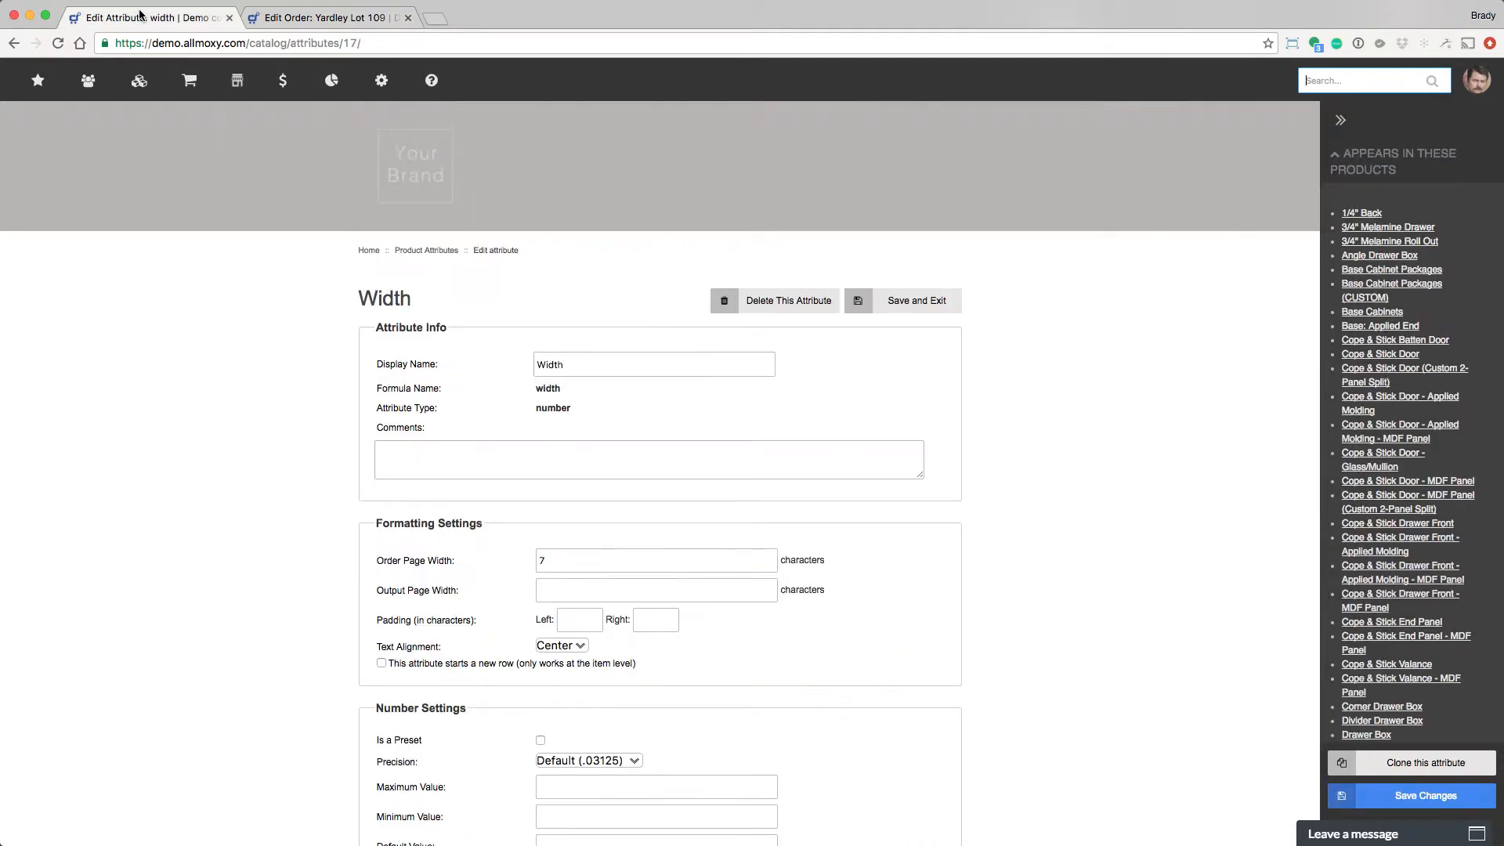
double_click(569, 561)
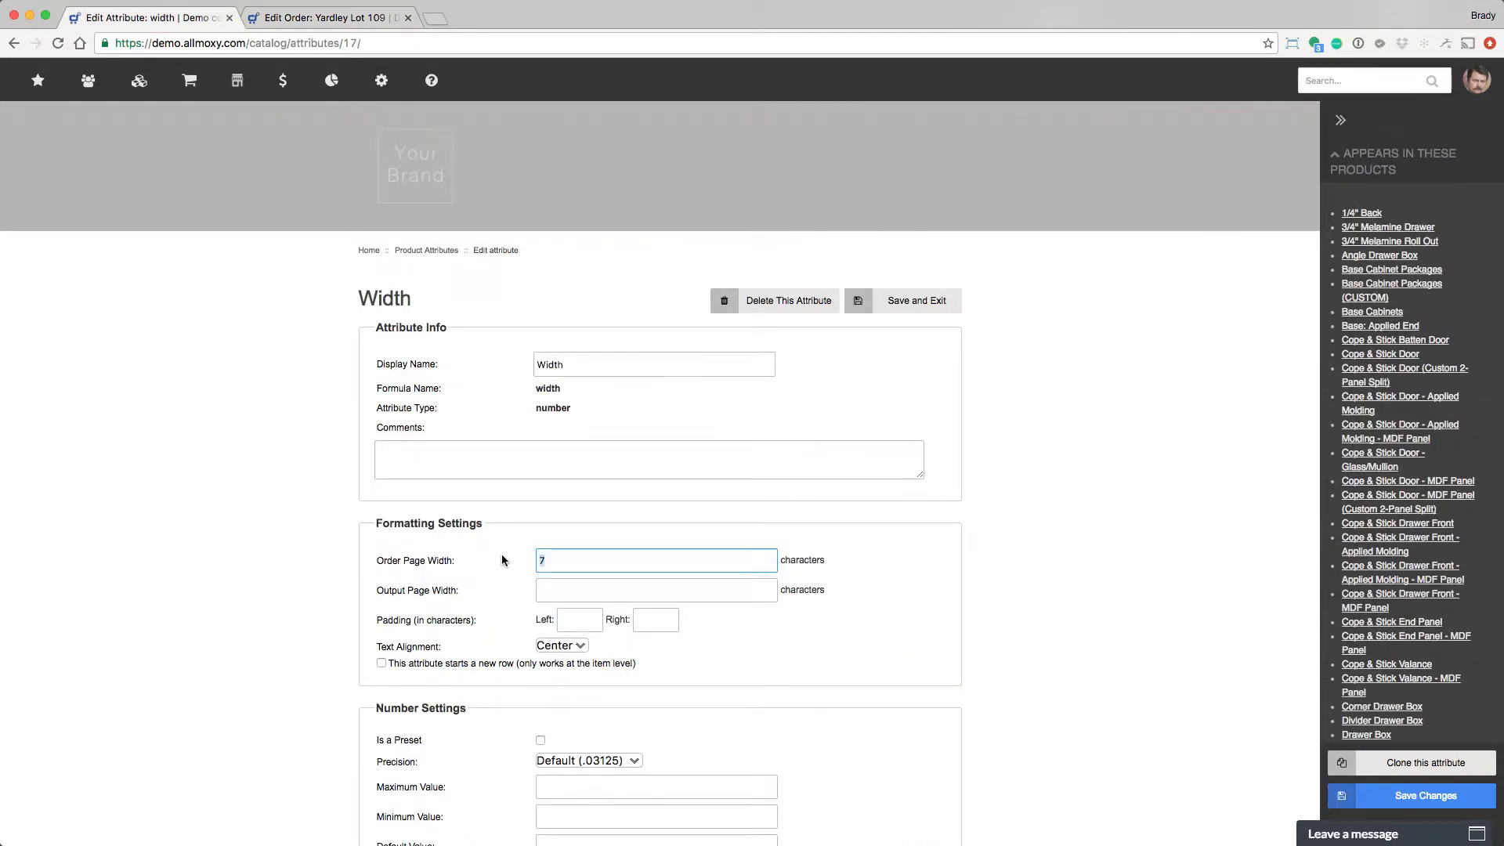
text(16)
click(1404, 801)
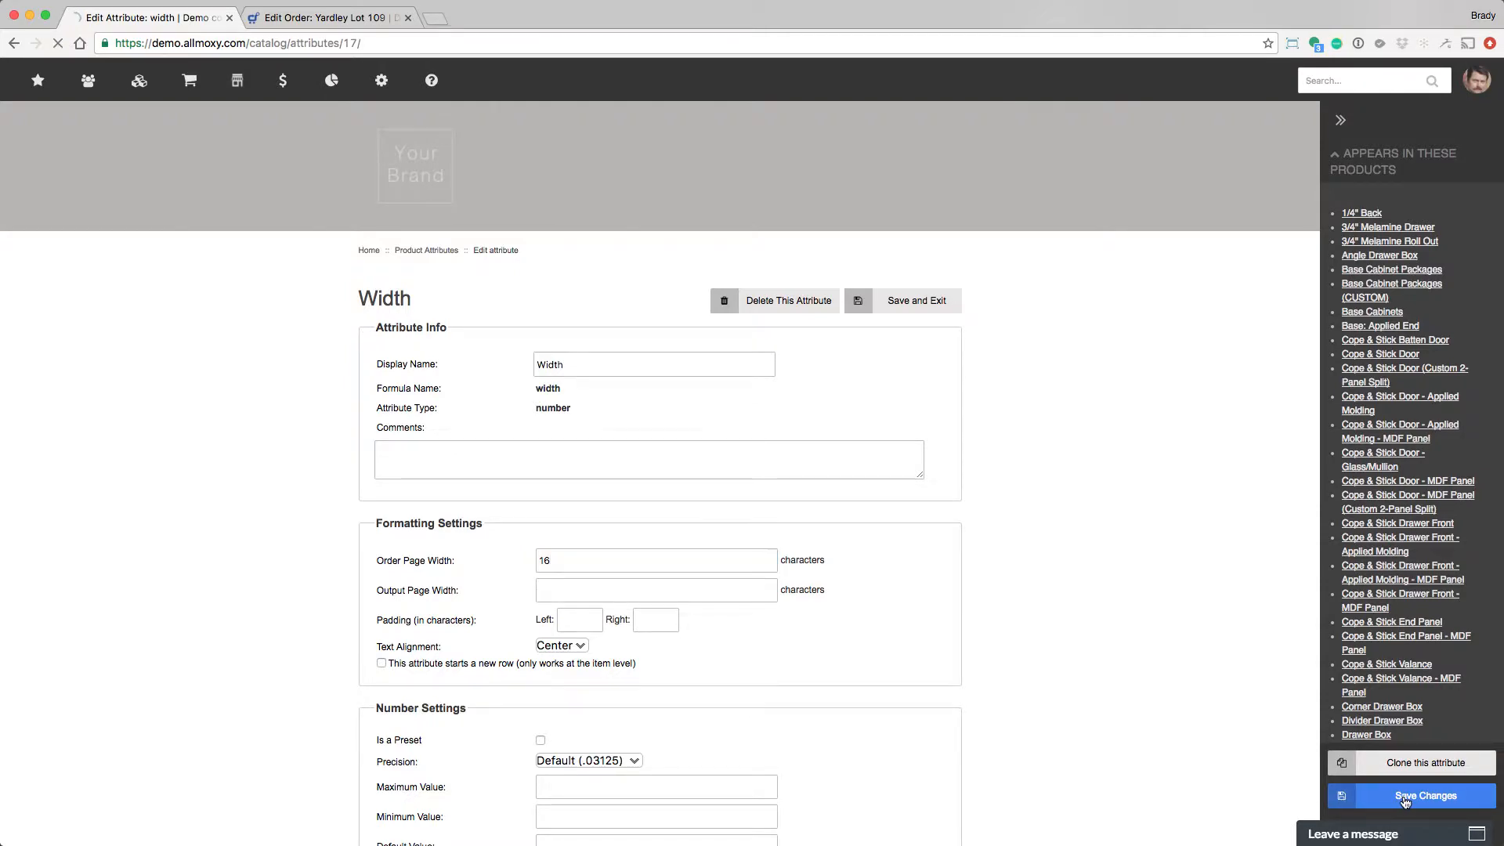
Save the Yardley Lot 109 order to refresh it and examine the width fields of the Miter Drawer Front rows
click(318, 17)
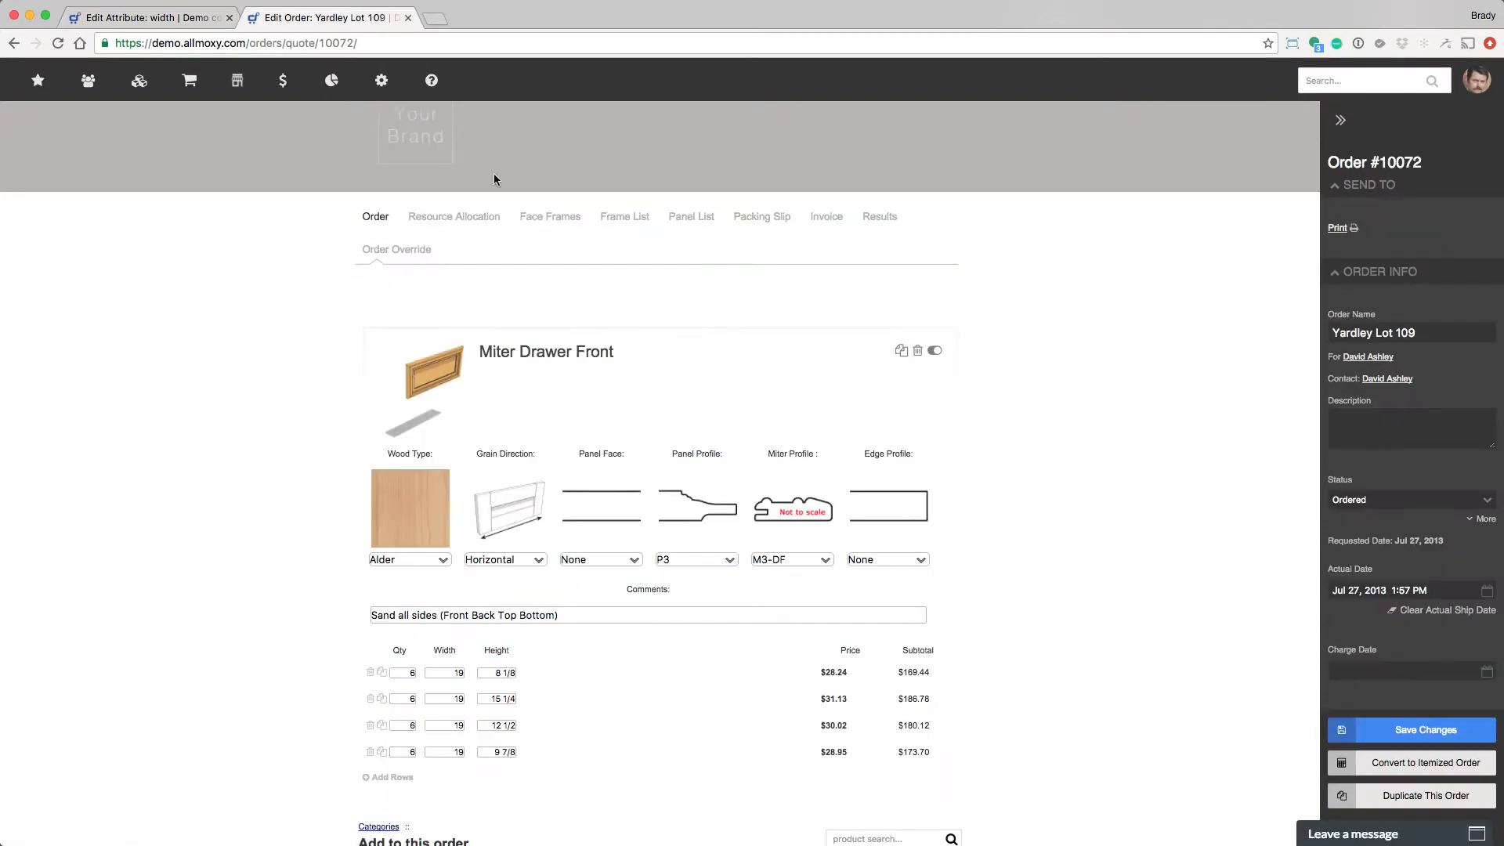
click(1383, 737)
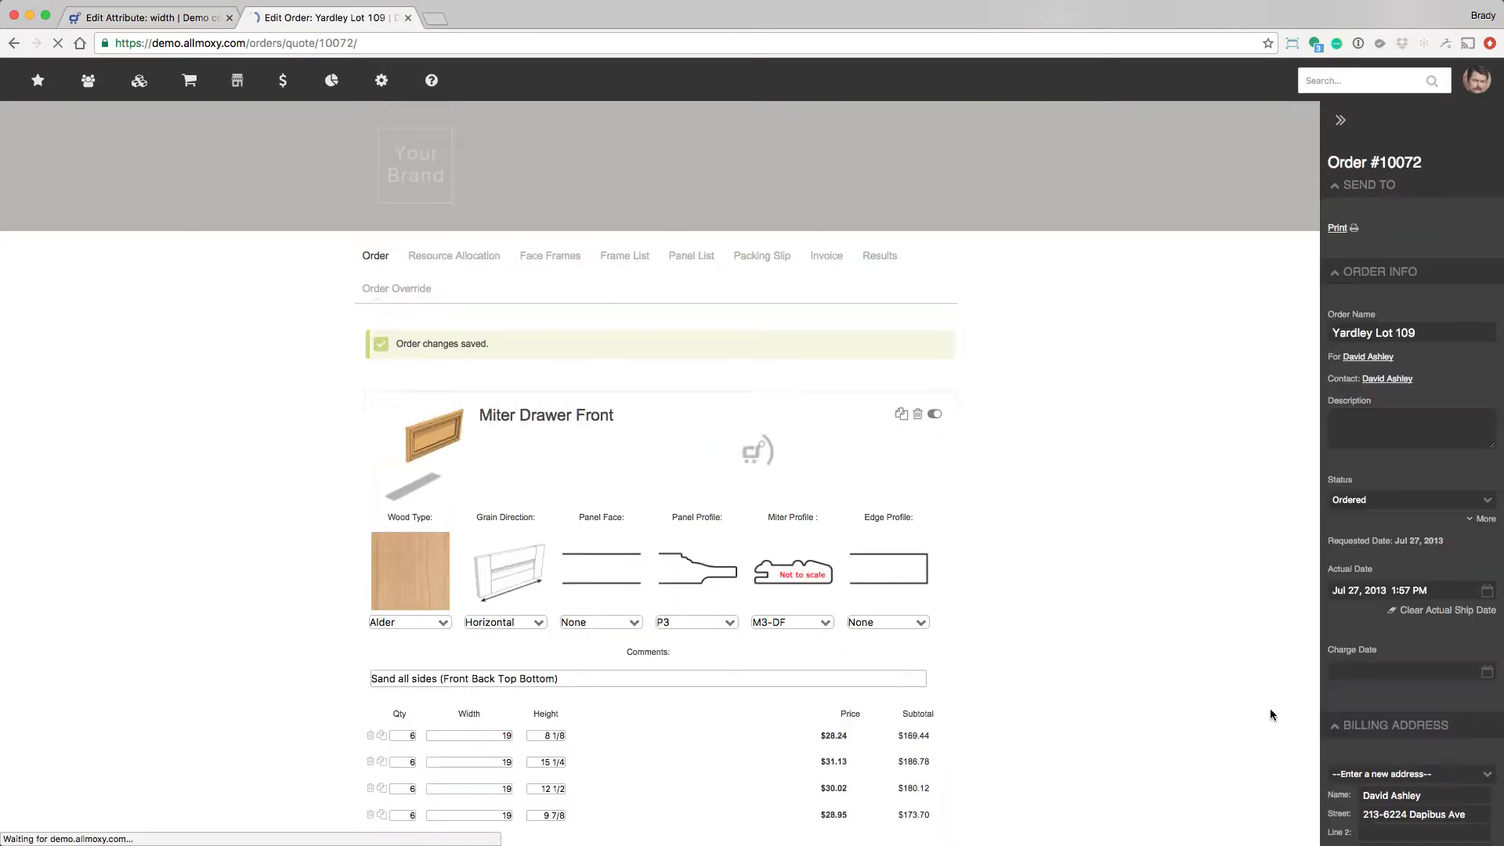
scroll(1102, 679, down, 5)
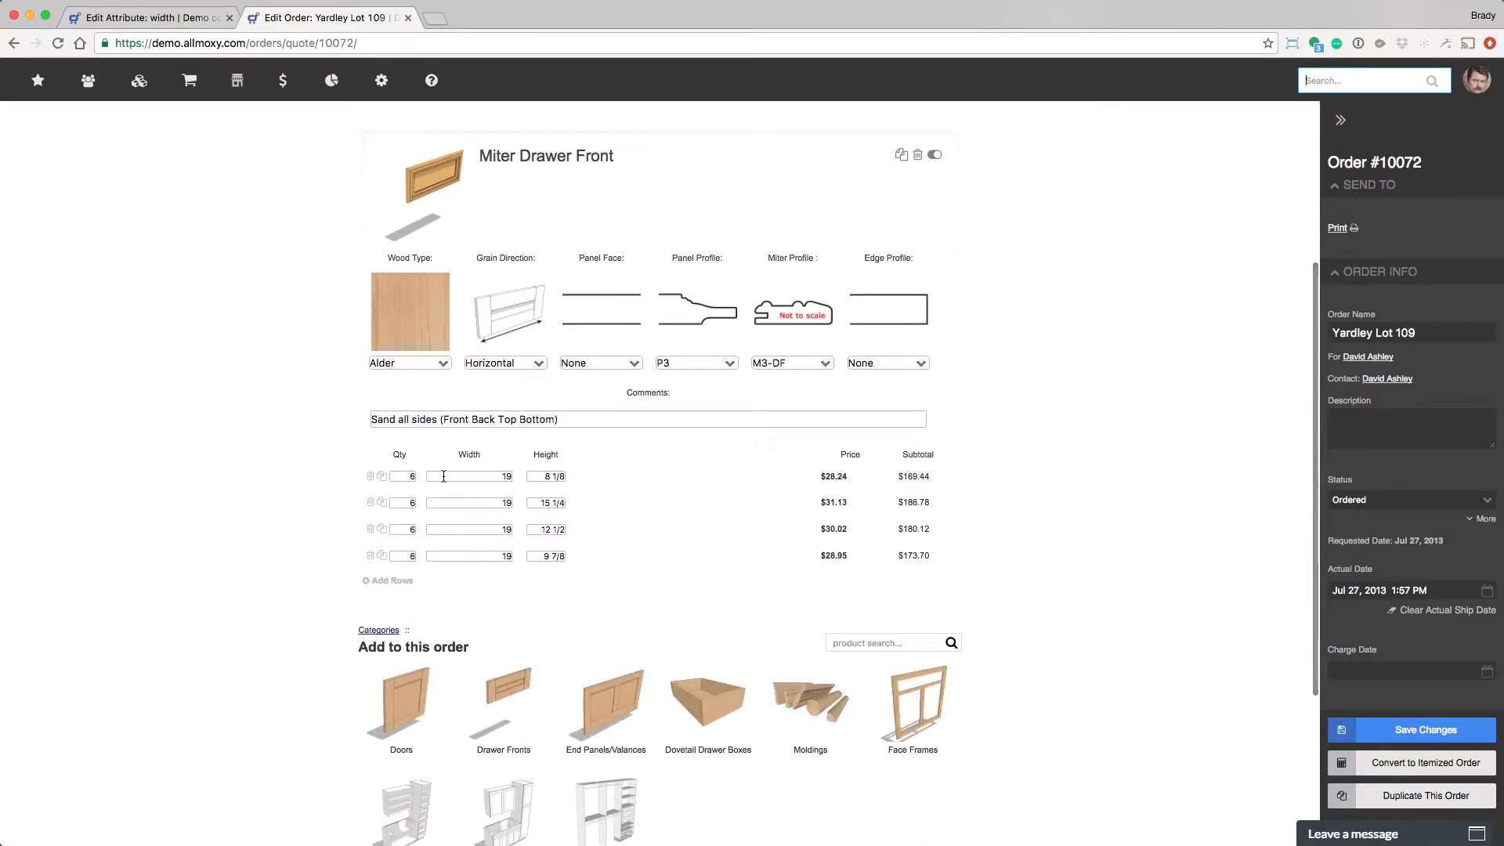
Set the Width attribute's order page width to 7 characters
key(ctrl+shift+Tab)
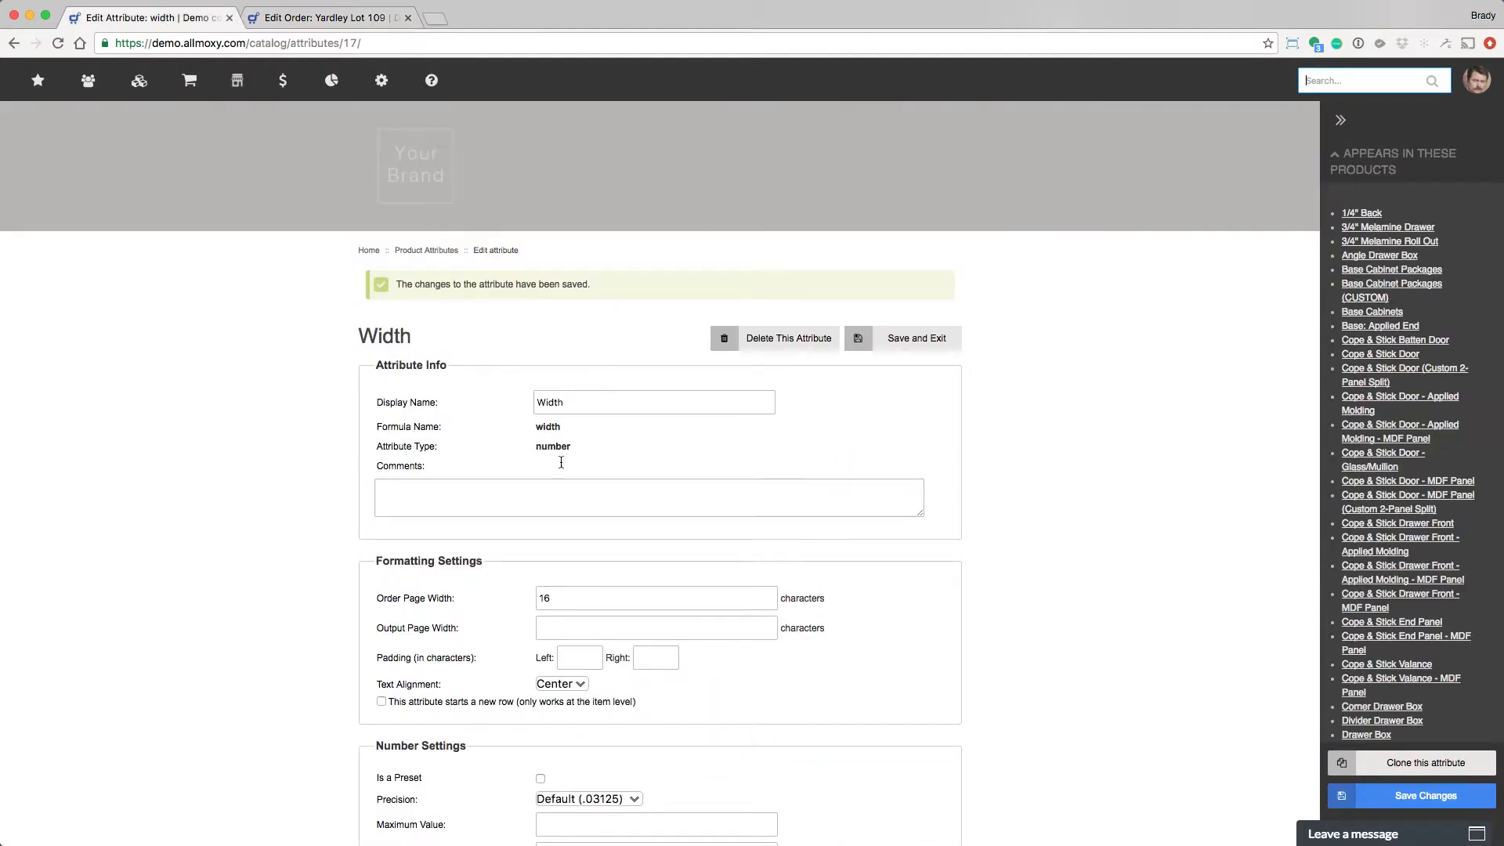
text(7)
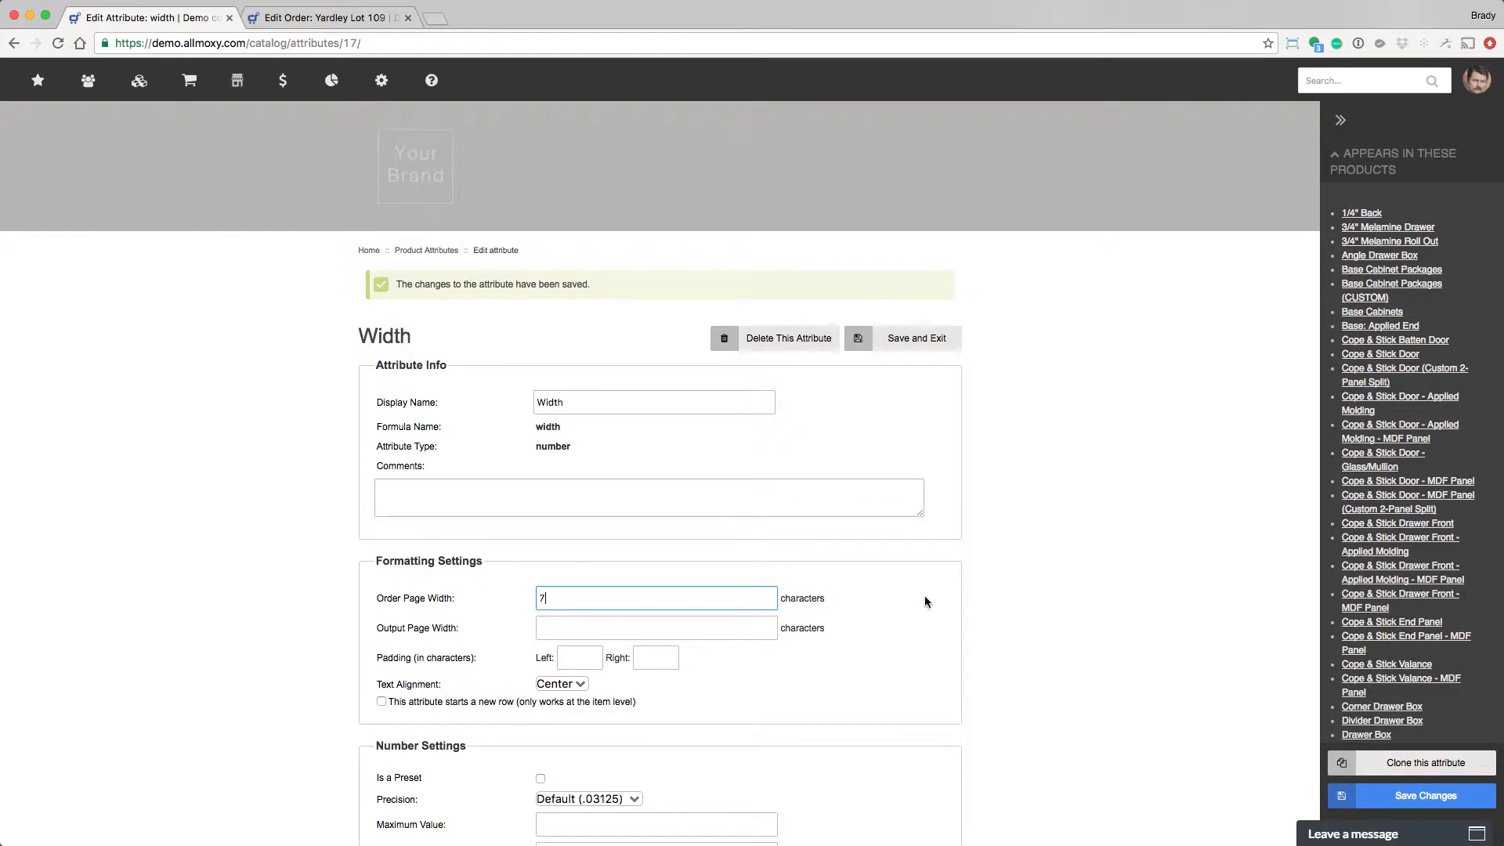
key(Tab)
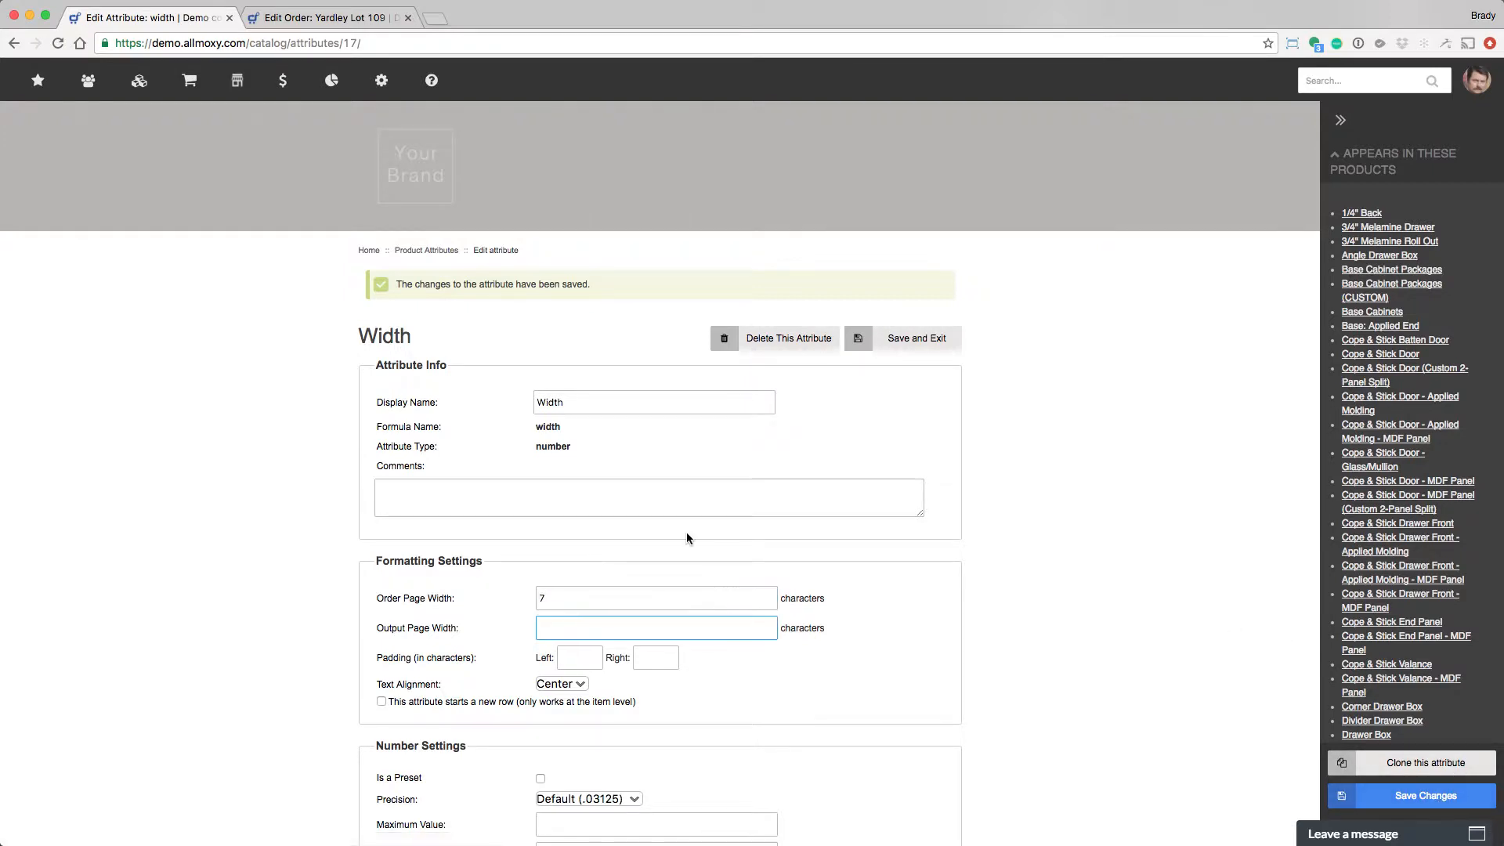
Open the Panel List output page of the Yardley Lot 109 order and examine its Width column
click(332, 22)
scroll(647, 403, up, 5)
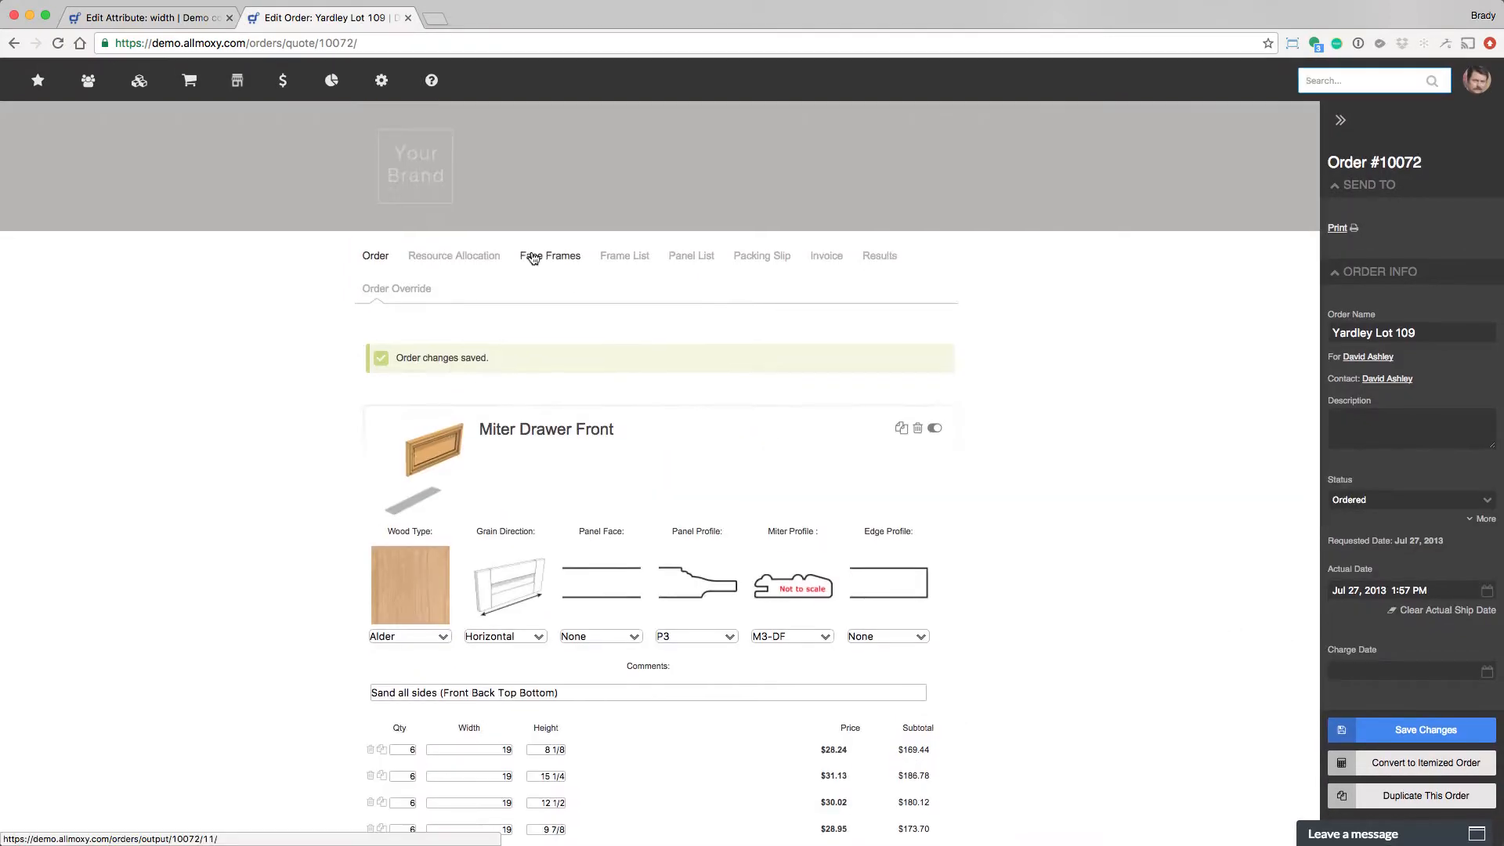
click(701, 257)
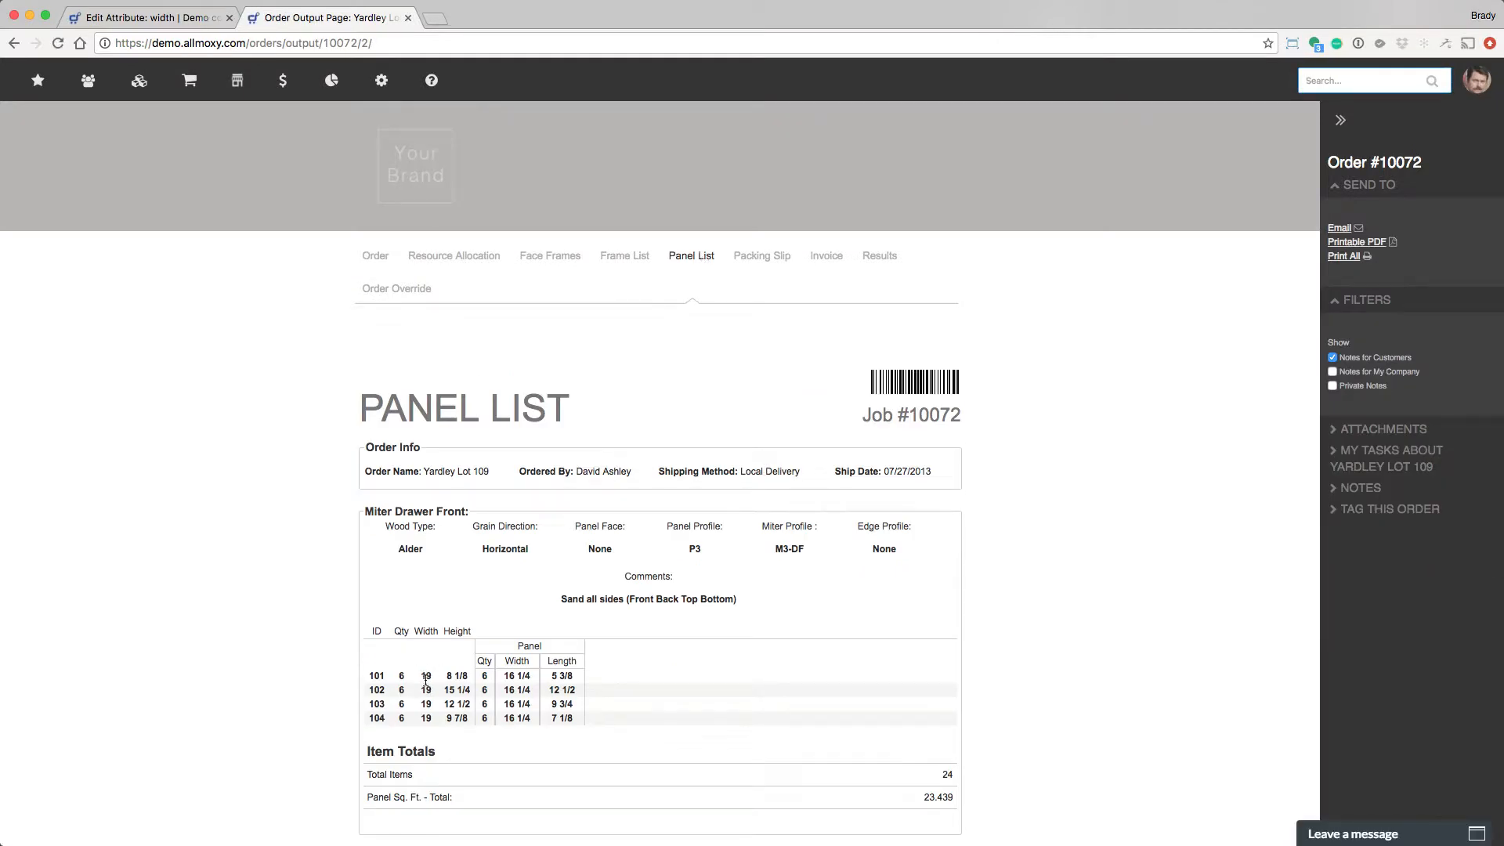
Set the Width attribute's output page width to 30 characters, save it and check the order's Panel List
click(156, 17)
text(30)
click(321, 17)
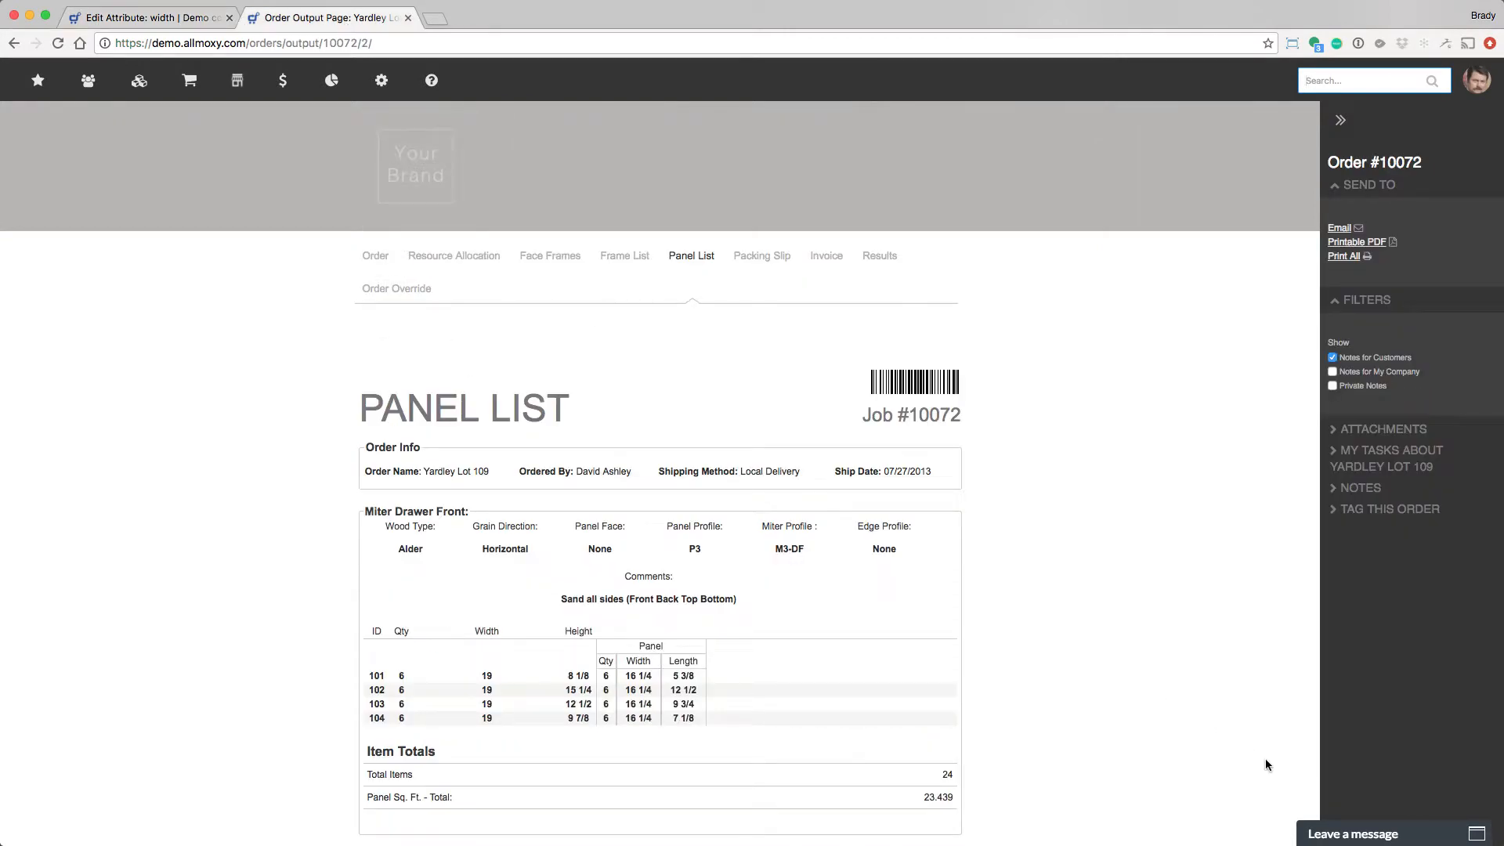
Clear the Width attribute's output page width, save it with left and right padding of 5 characters, and check the order form
click(133, 17)
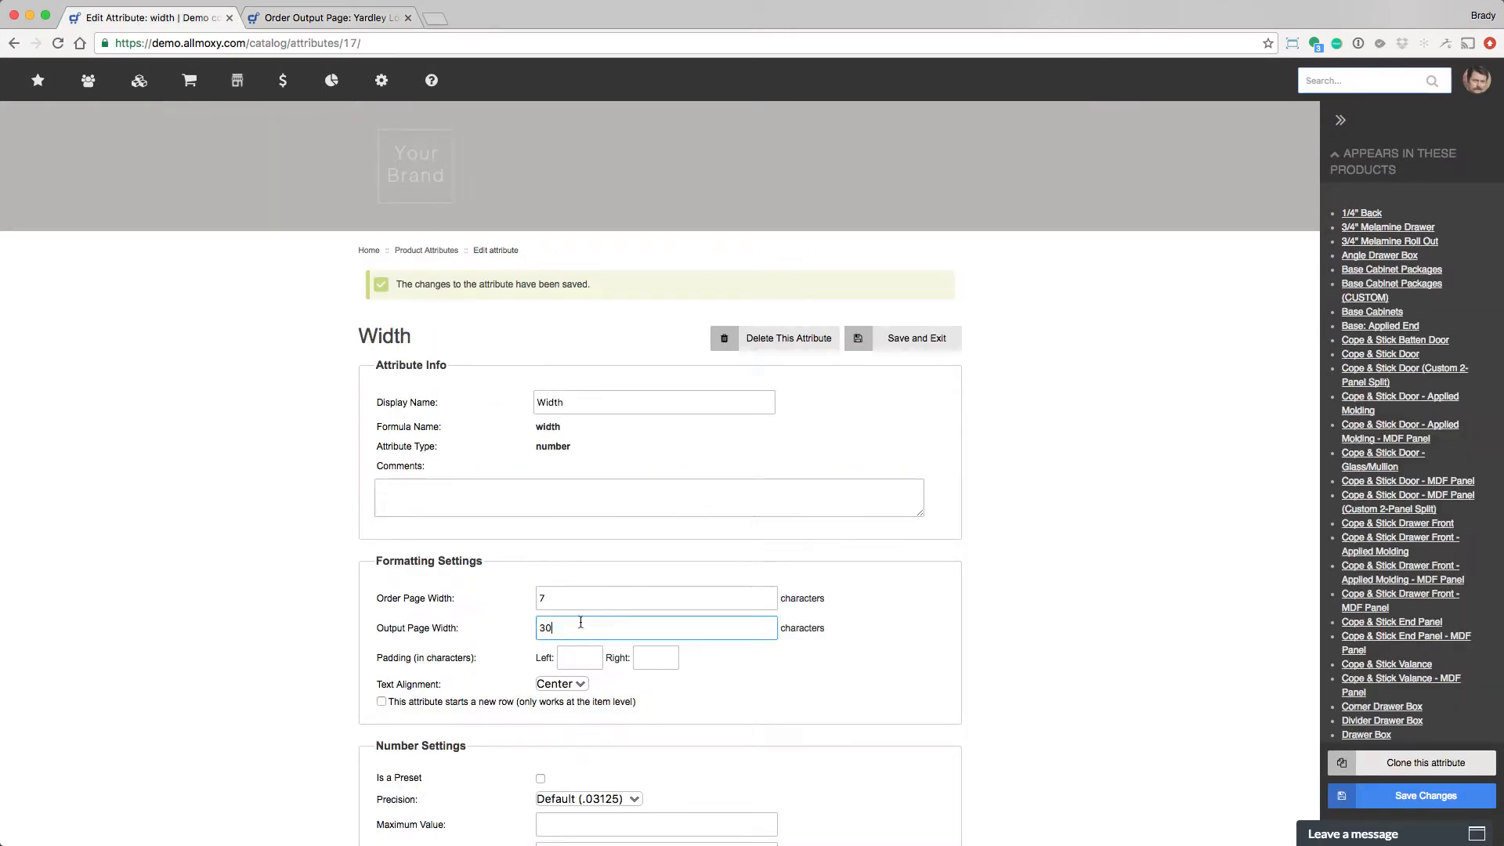
key(BackSpace)
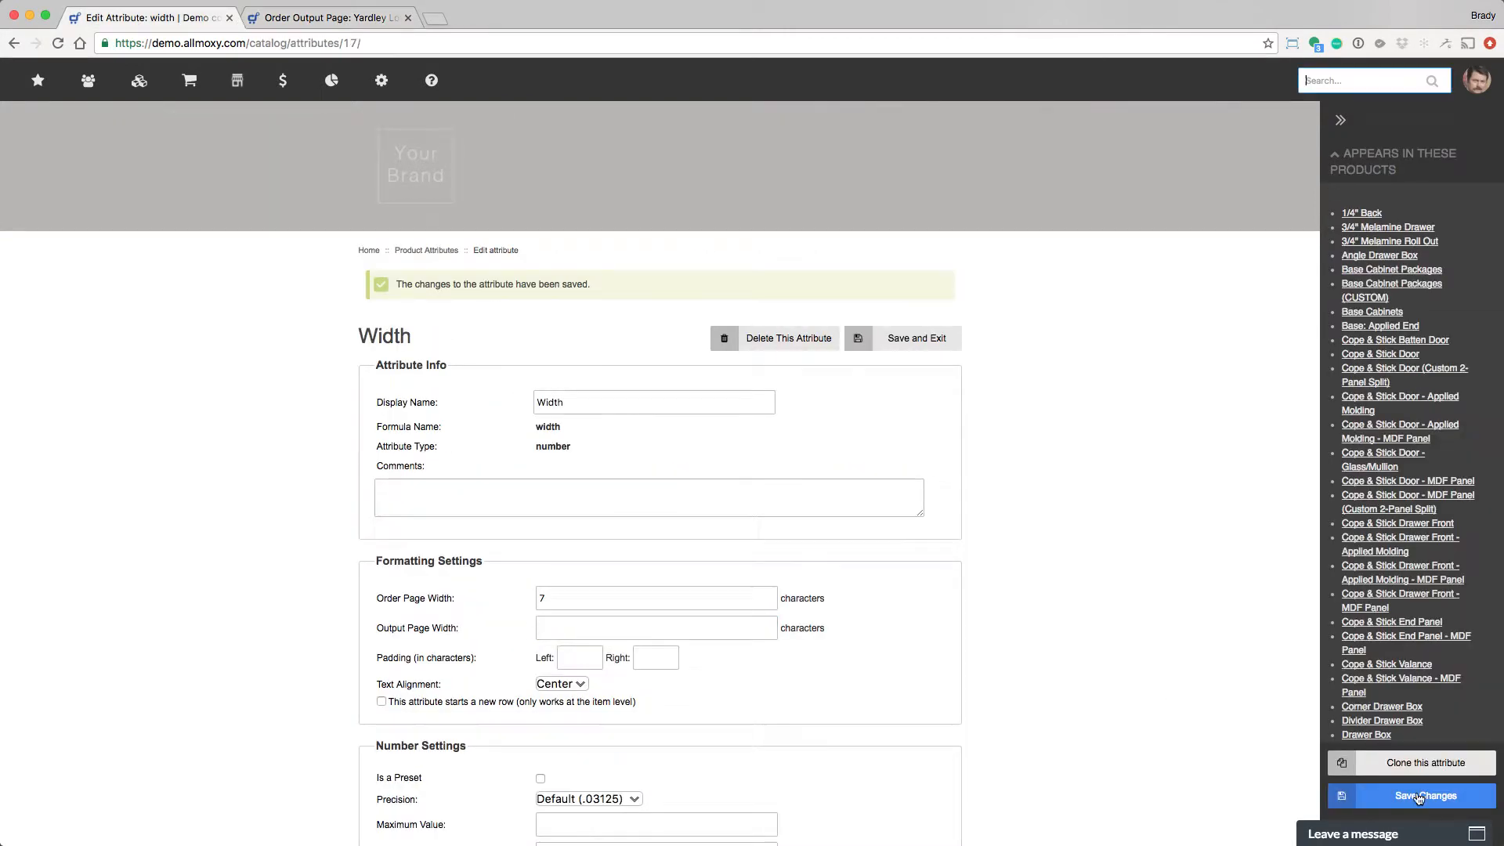
click(586, 657)
text(5)
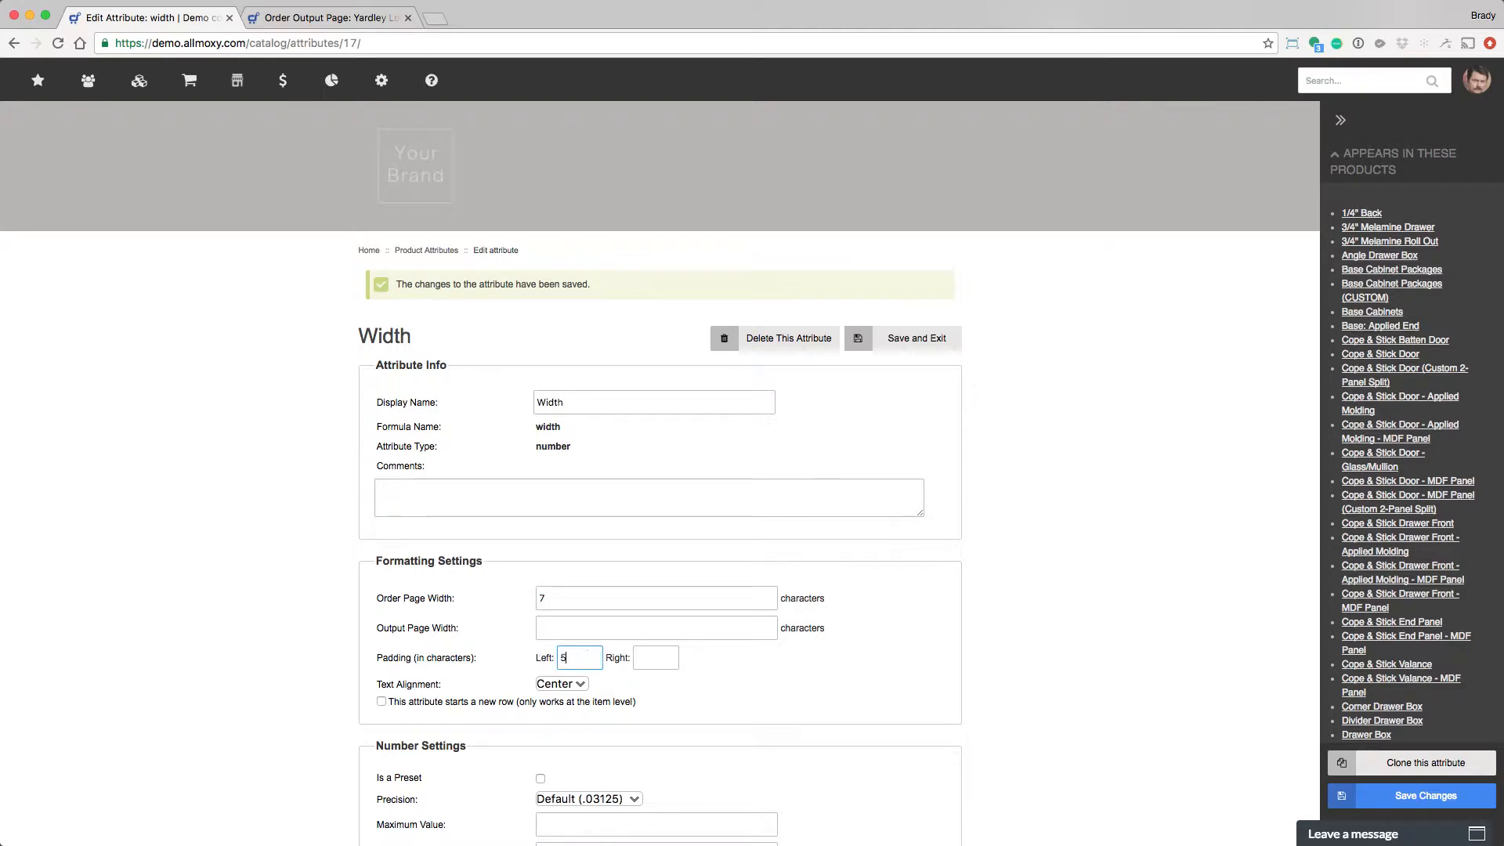
click(659, 657)
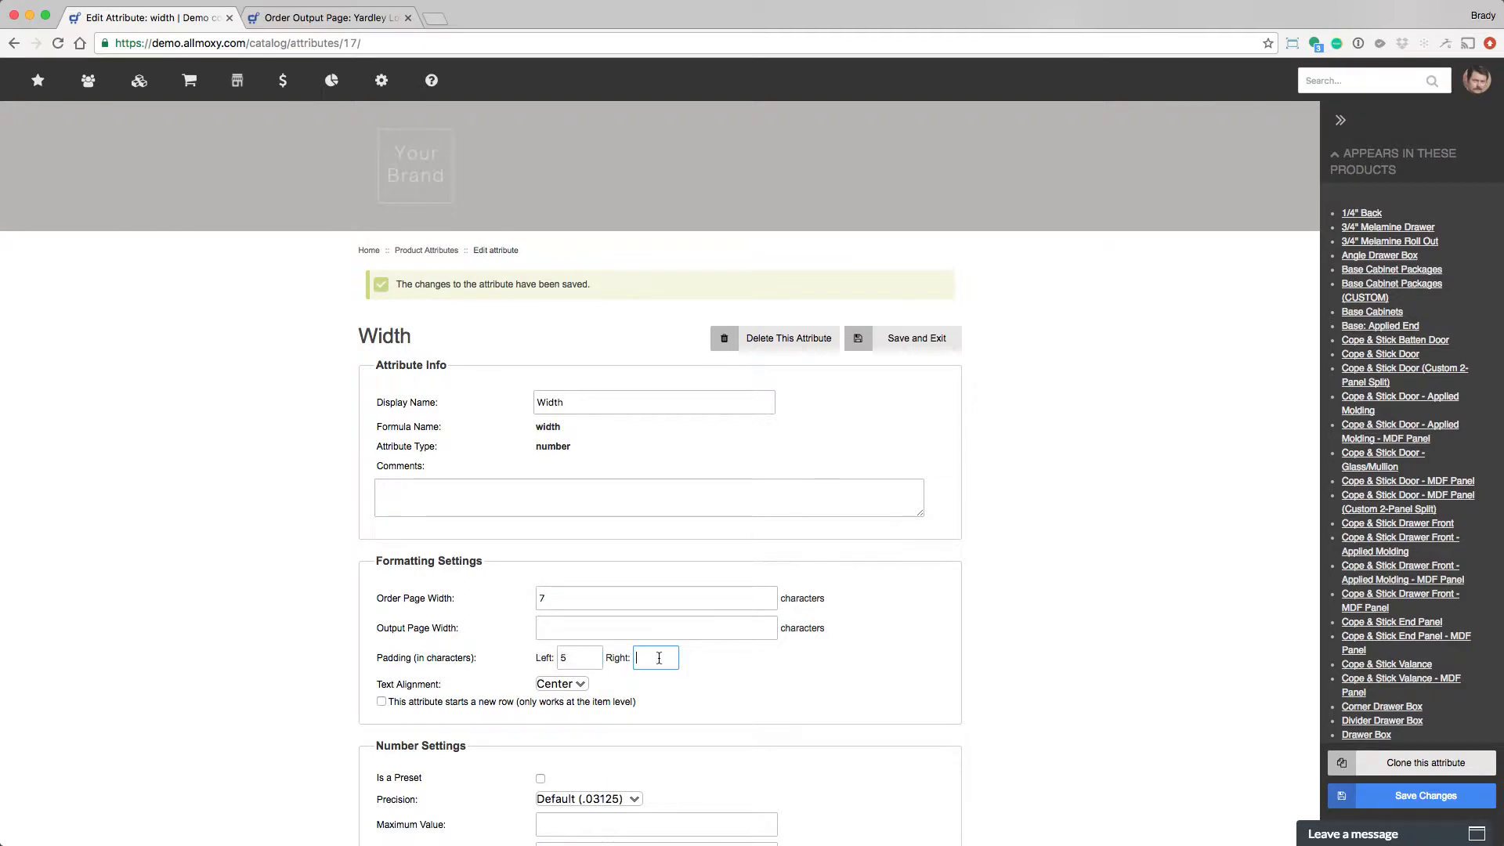
click(1456, 805)
click(346, 24)
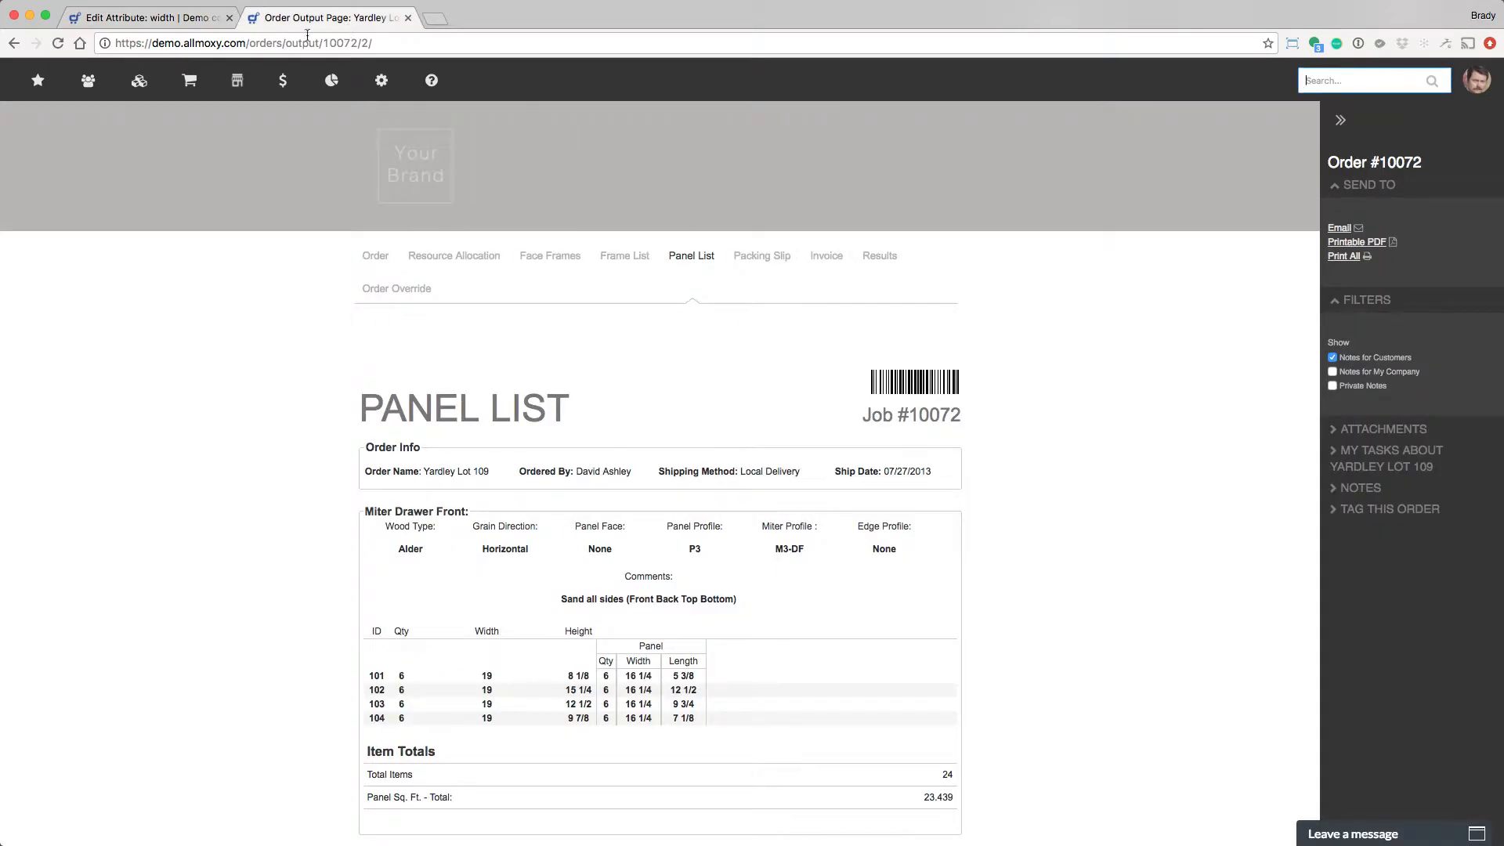
click(386, 249)
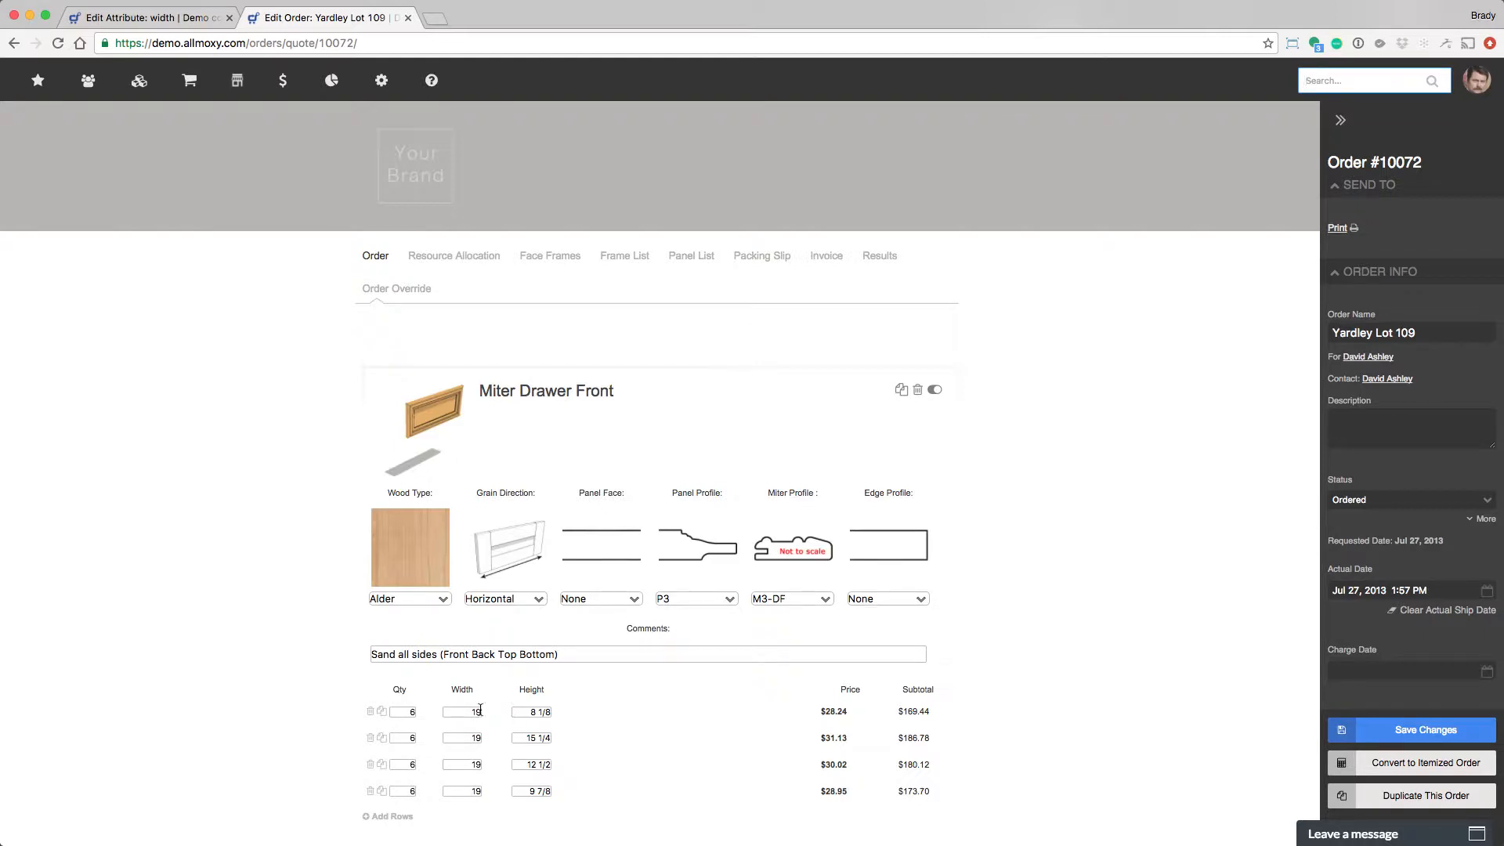
Remove the Width attribute's left padding, save it and reload the order form to check the column spacing
key(ctrl+shift+Tab)
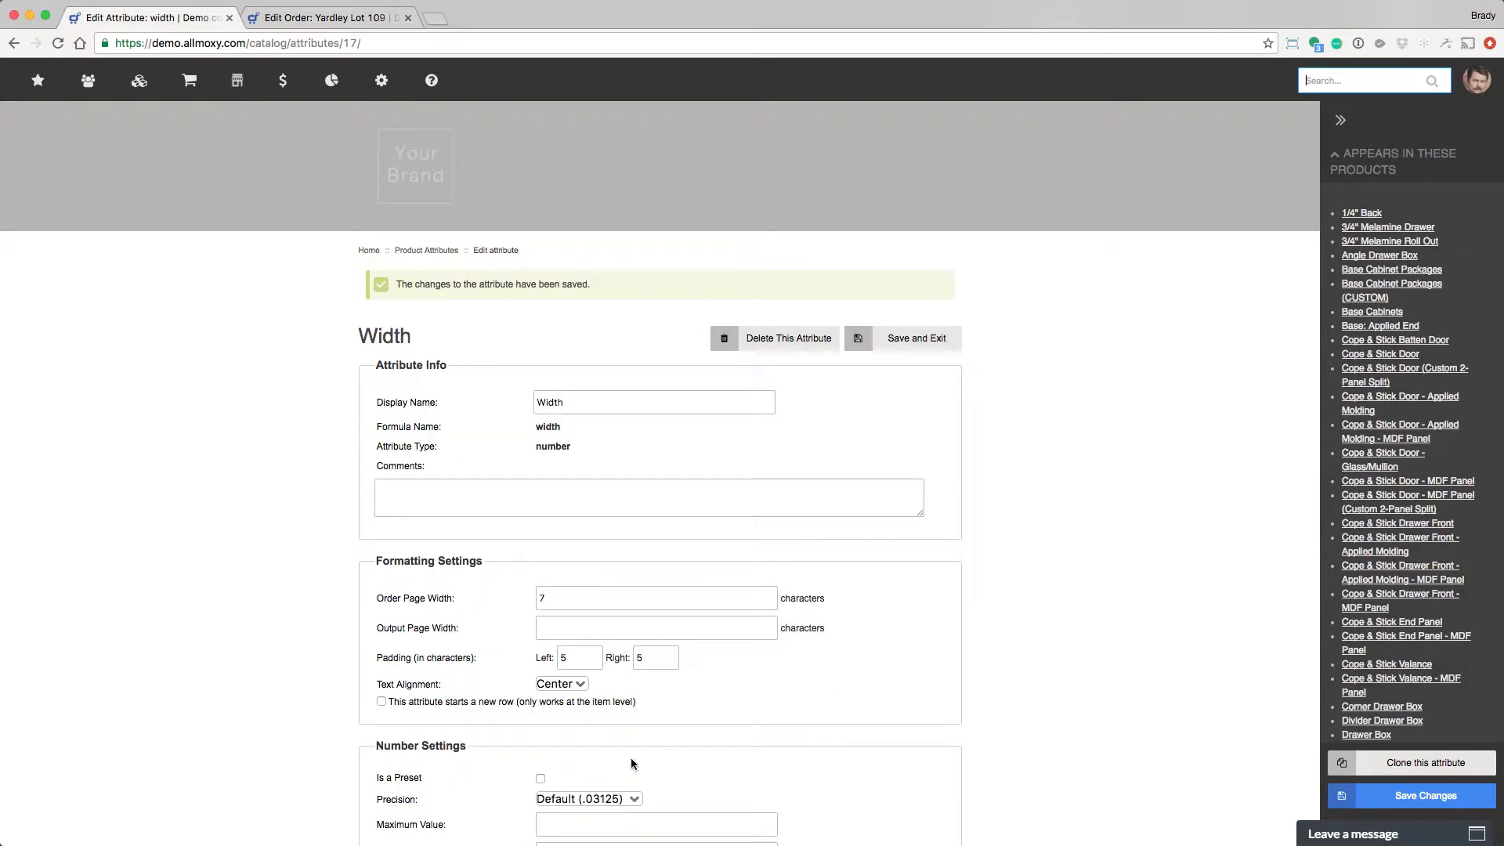
double_click(579, 658)
key(BackSpace)
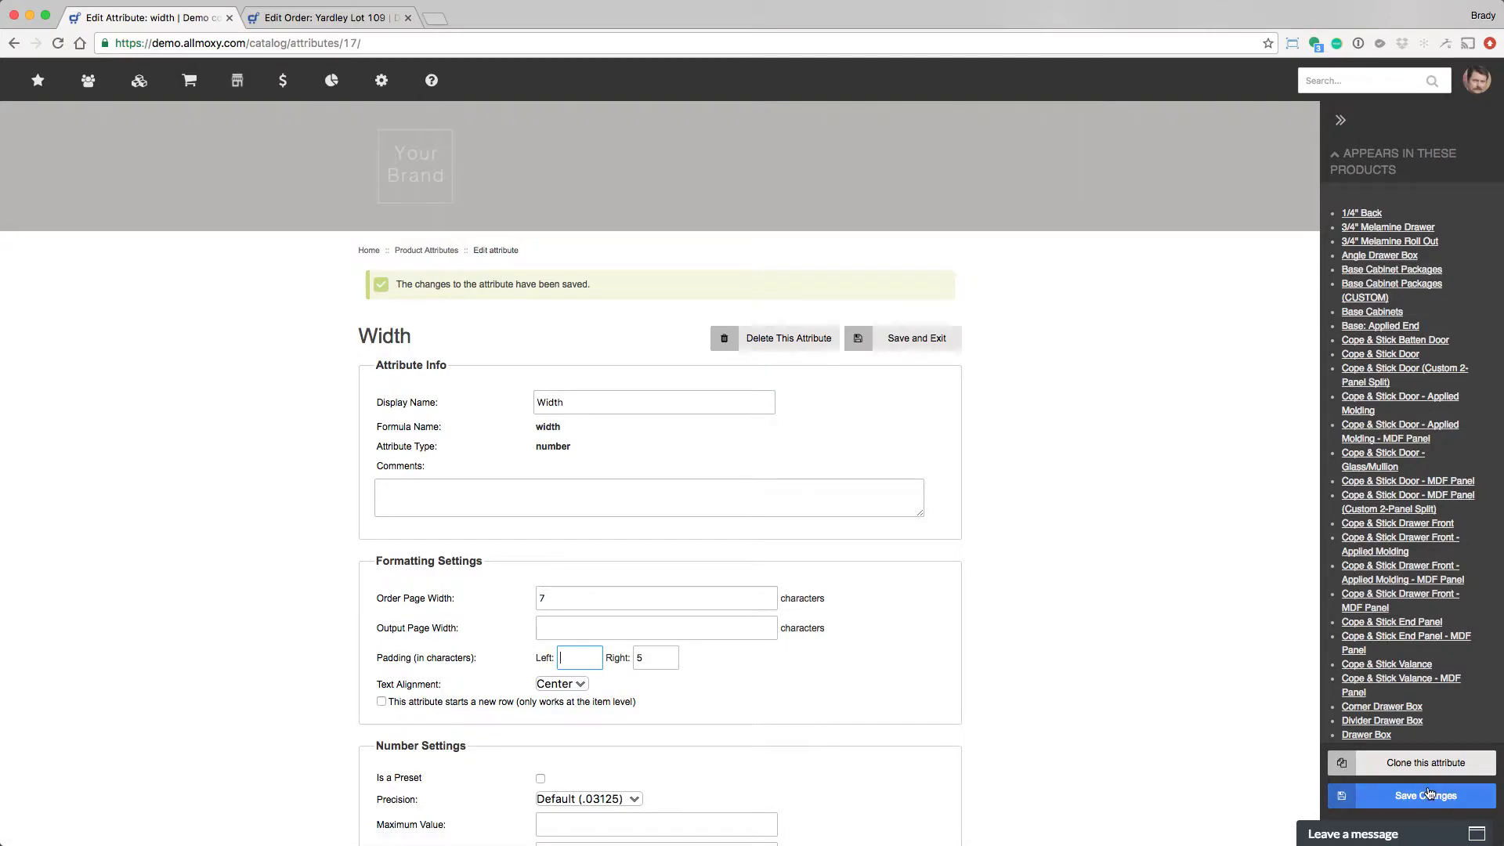
key(ctrl+Tab)
key(super+r)
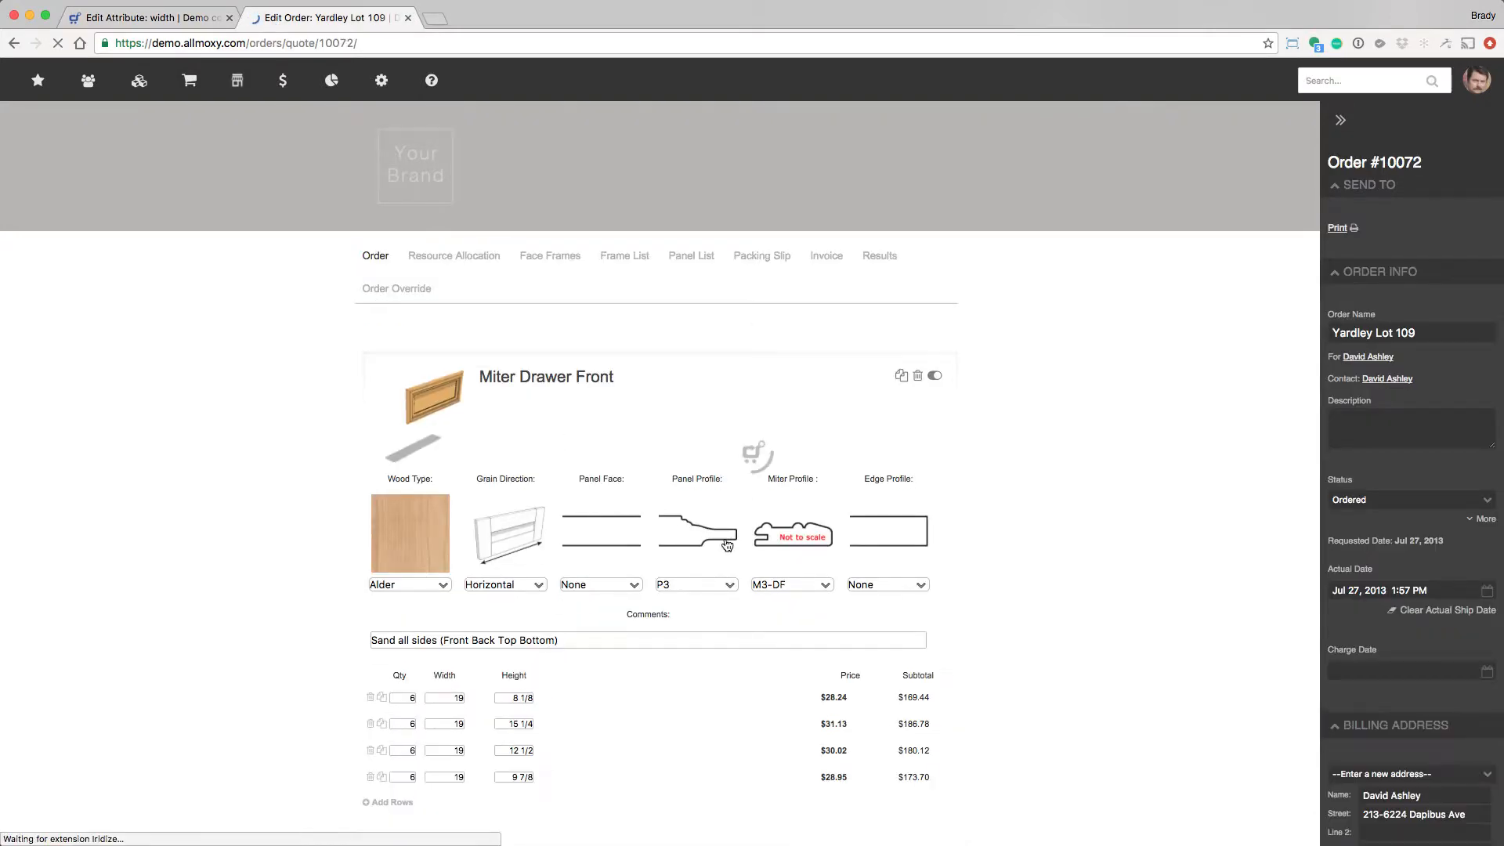
Review the Width attribute's text alignment options, make it start a new row, save it and check the order form and Panel List
click(186, 27)
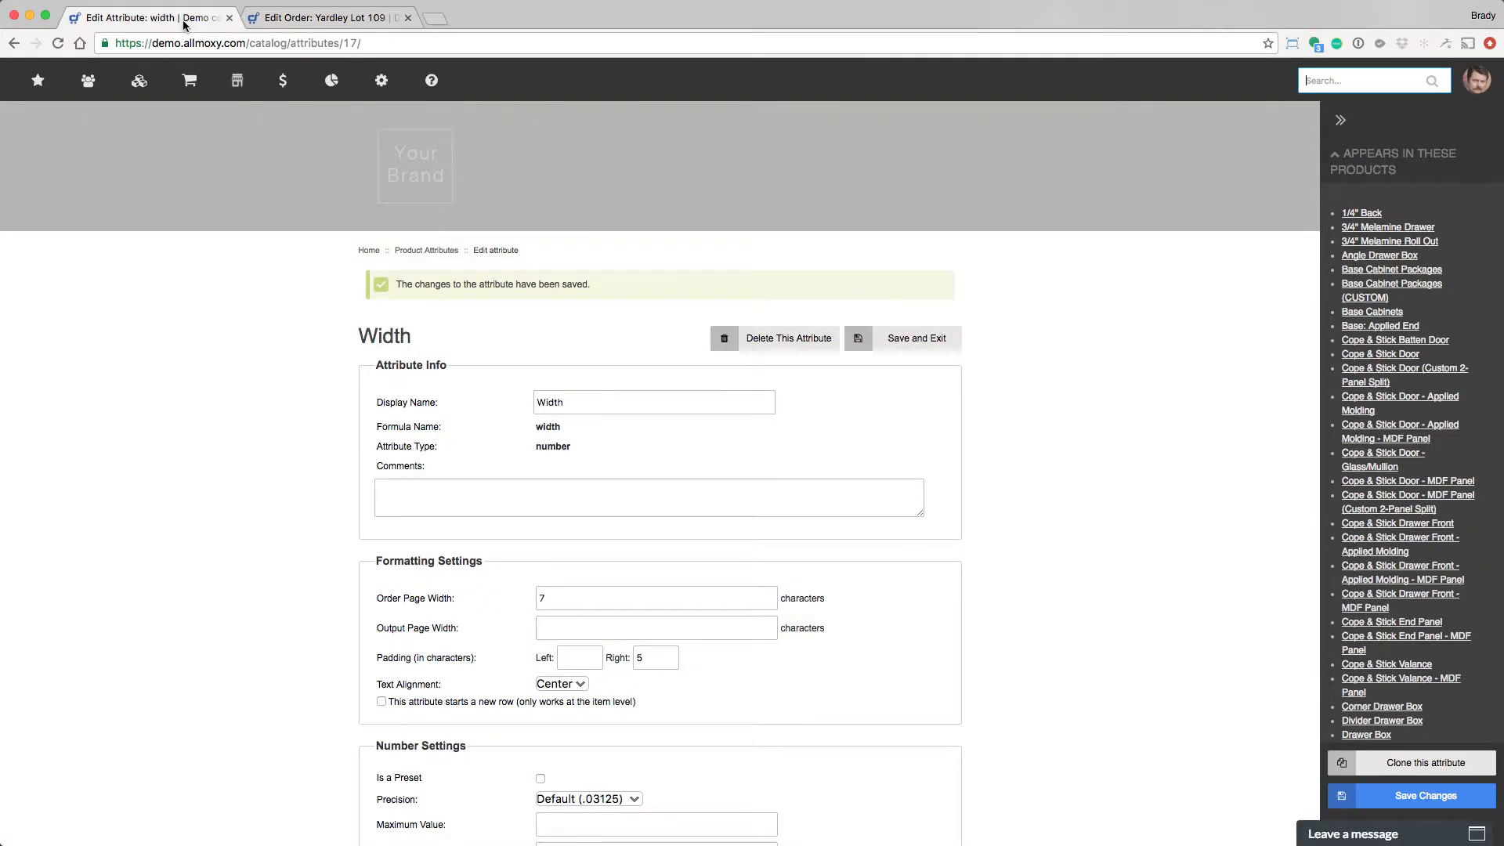
scroll(868, 680, down, 3)
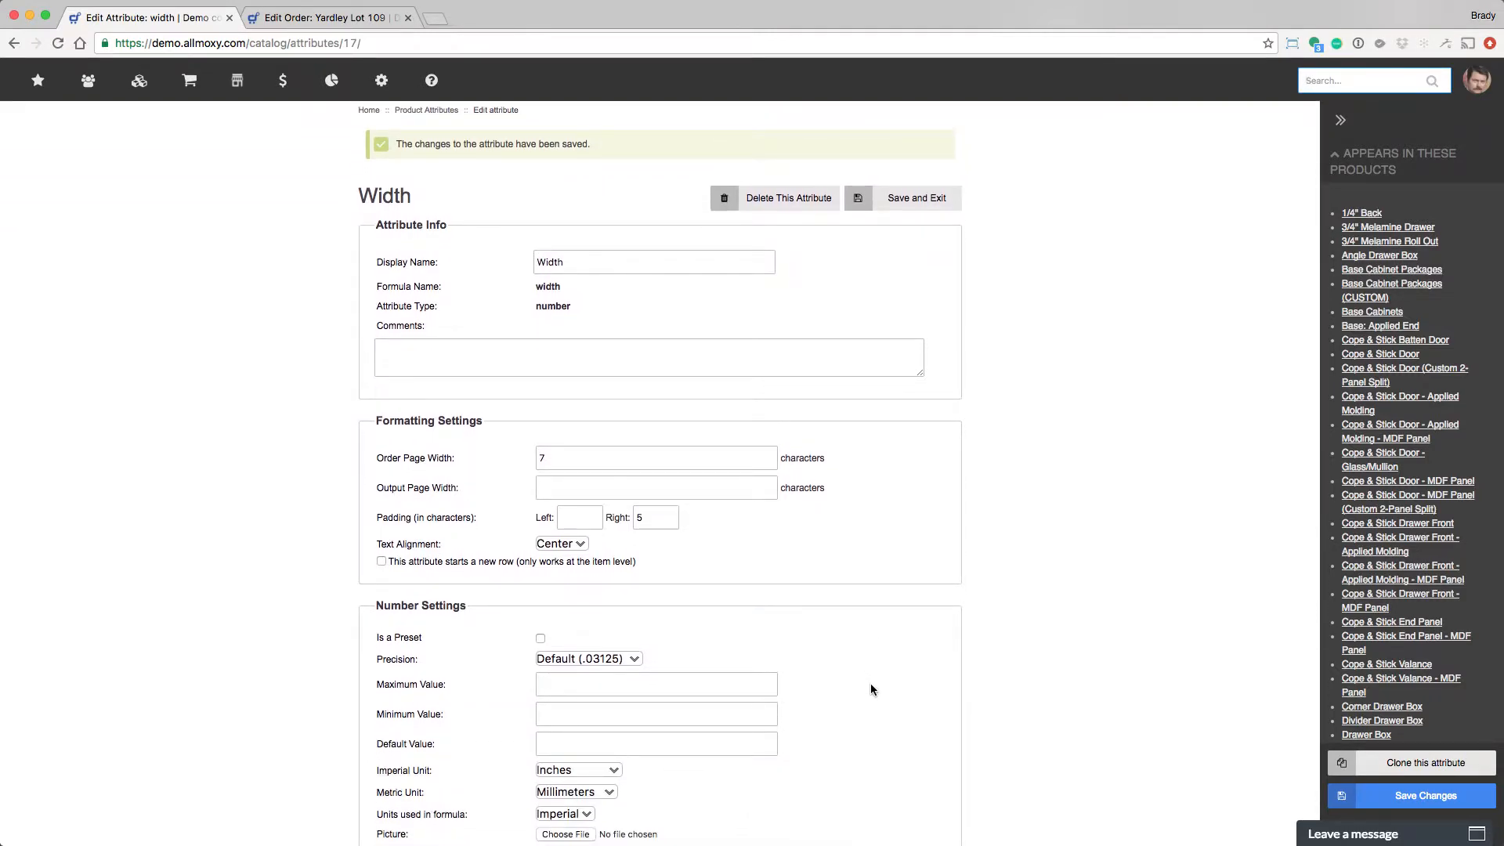
click(554, 546)
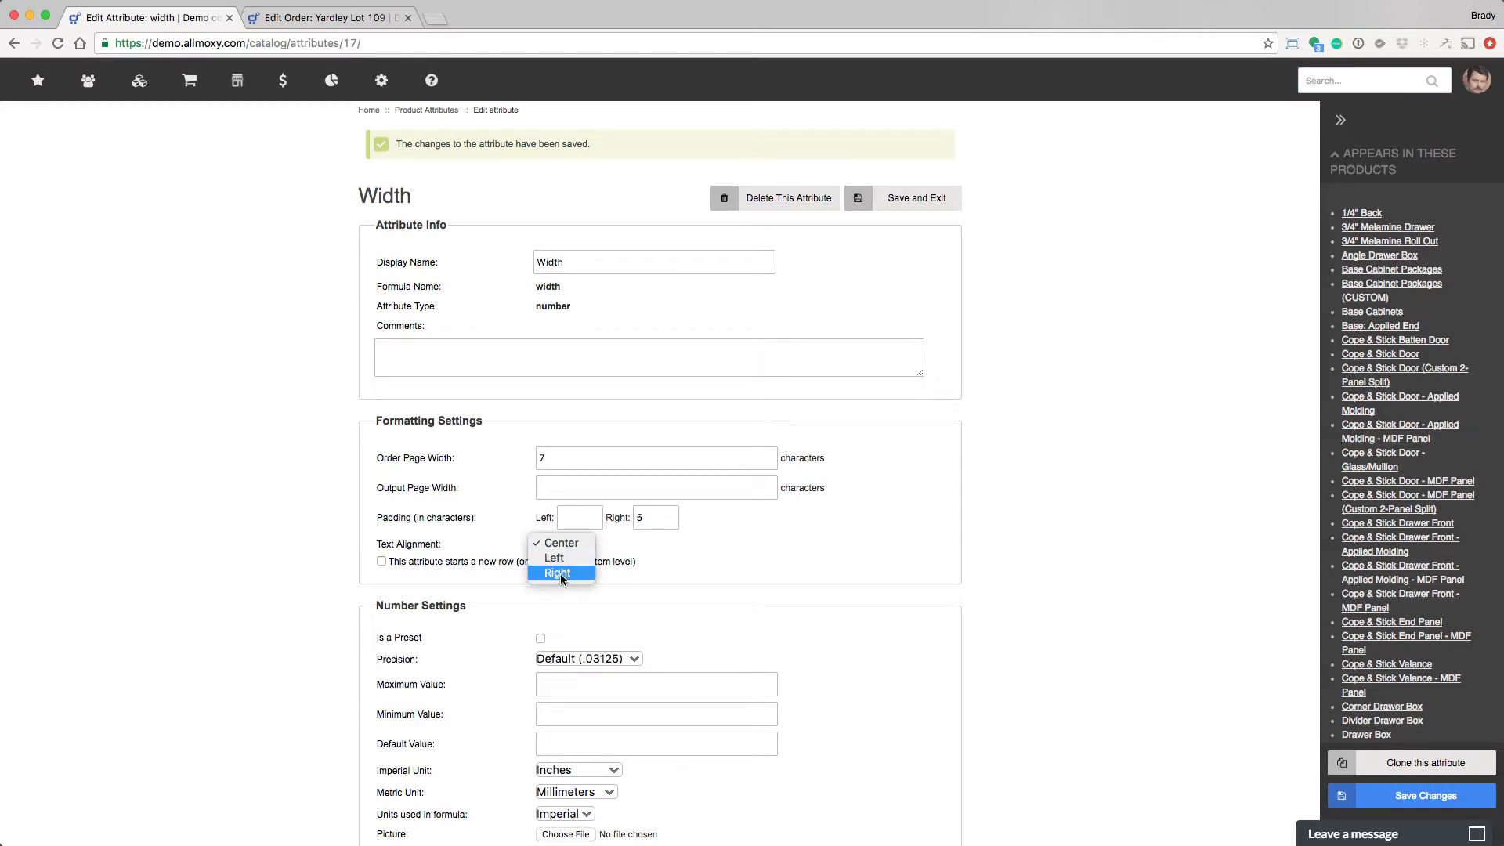
click(745, 566)
click(382, 561)
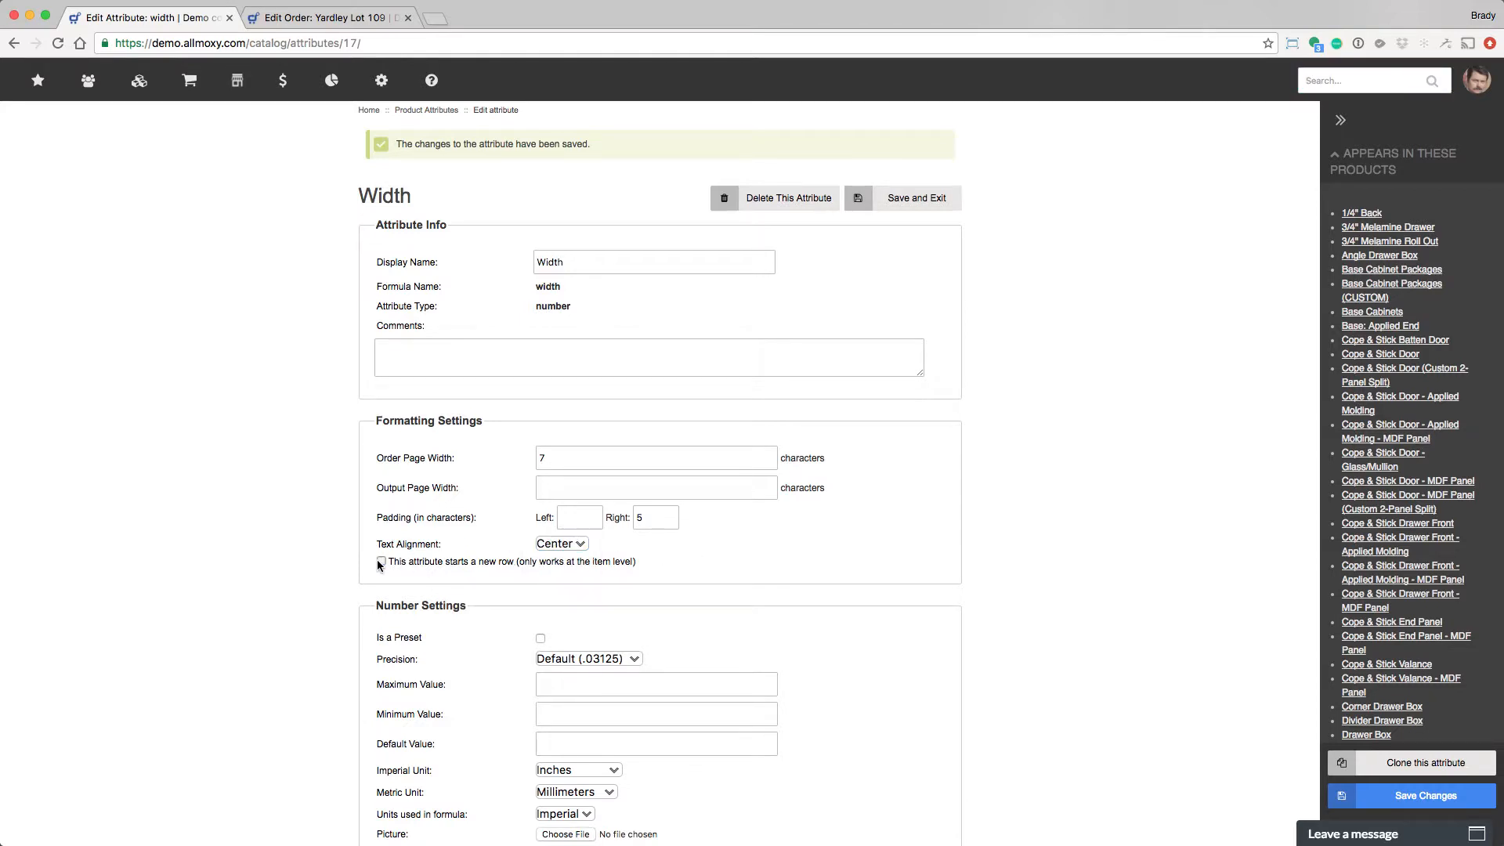
key(ctrl+Tab)
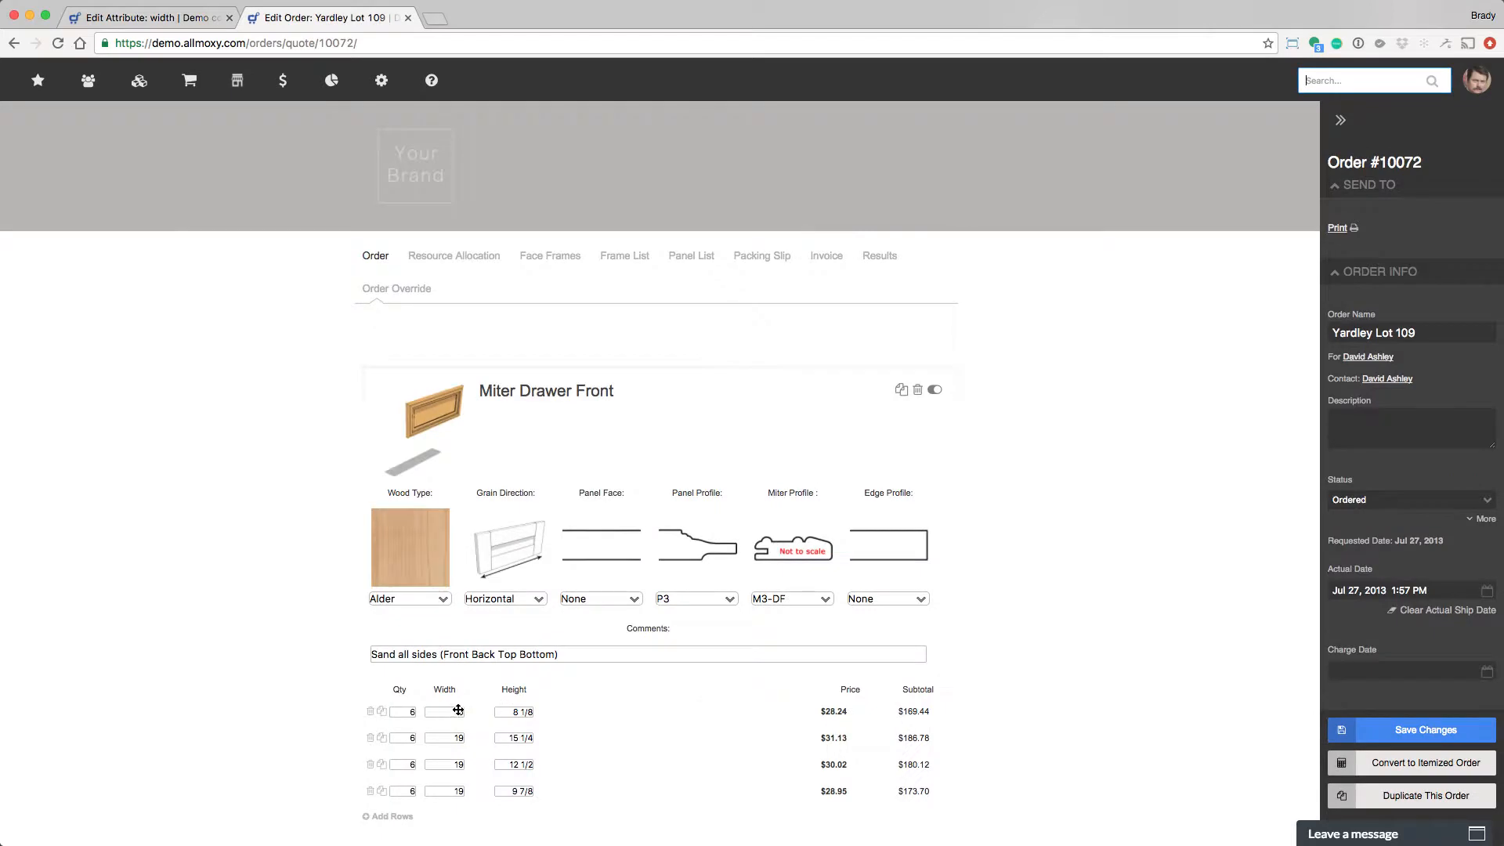
click(685, 261)
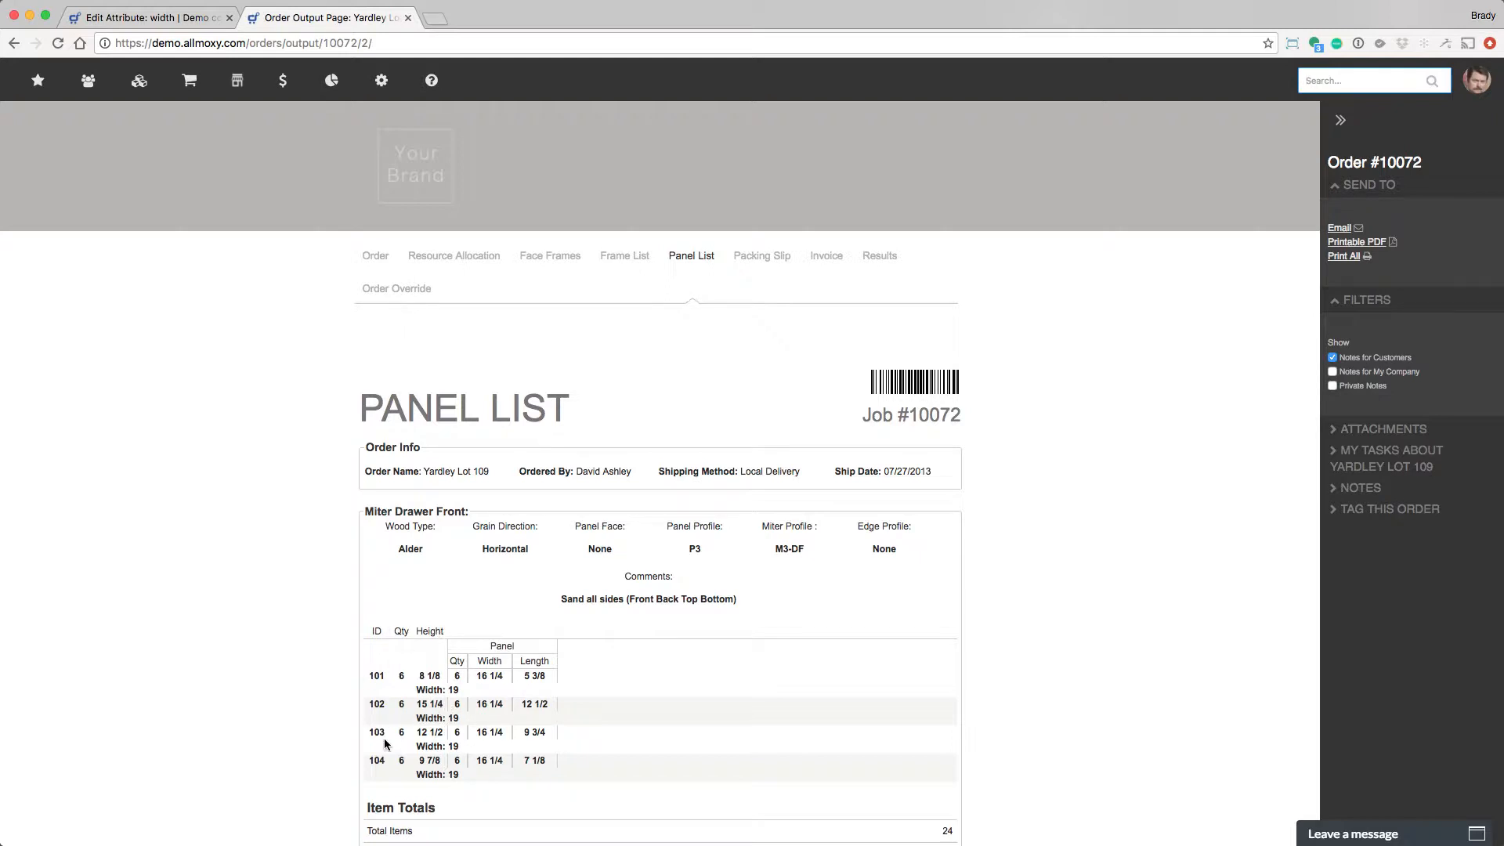
Stop the Width attribute from starting a new row, make it a preset and save the attribute
click(152, 18)
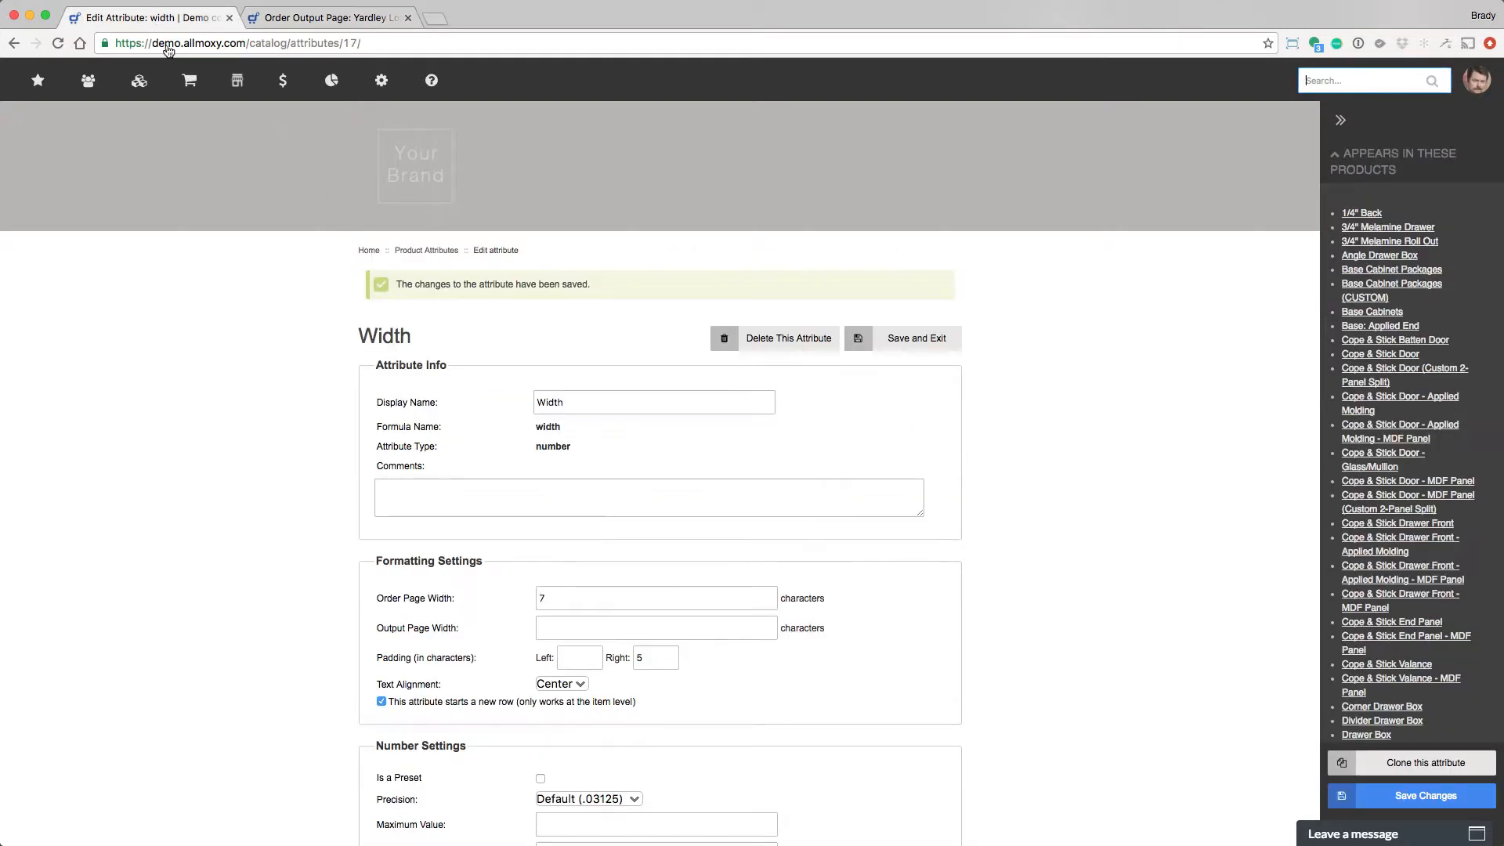
click(321, 18)
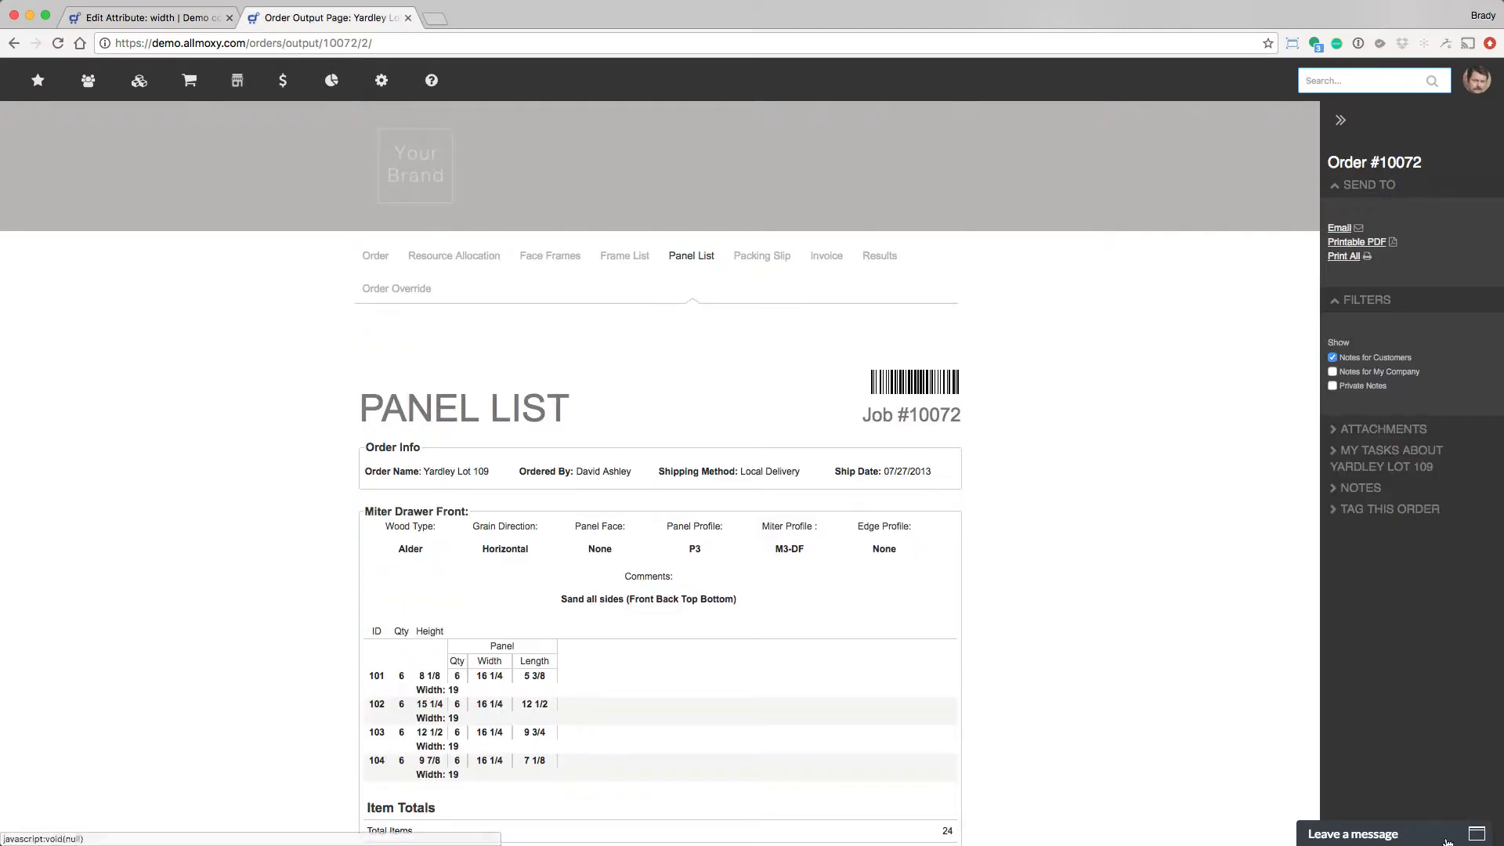
click(153, 17)
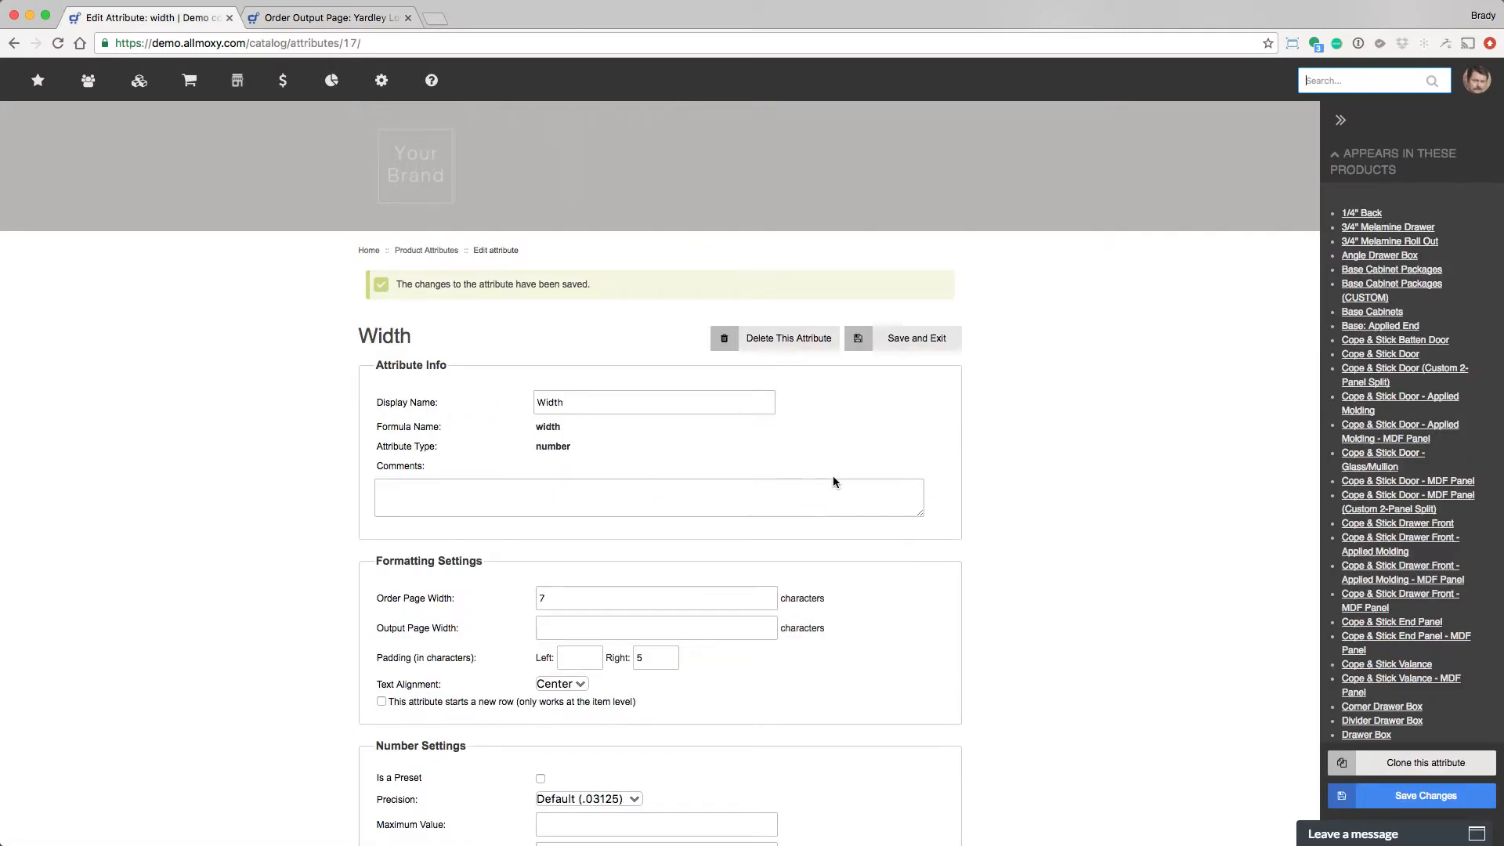
scroll(834, 478, down, 3)
scroll(832, 481, down, 5)
scroll(829, 486, up, 2)
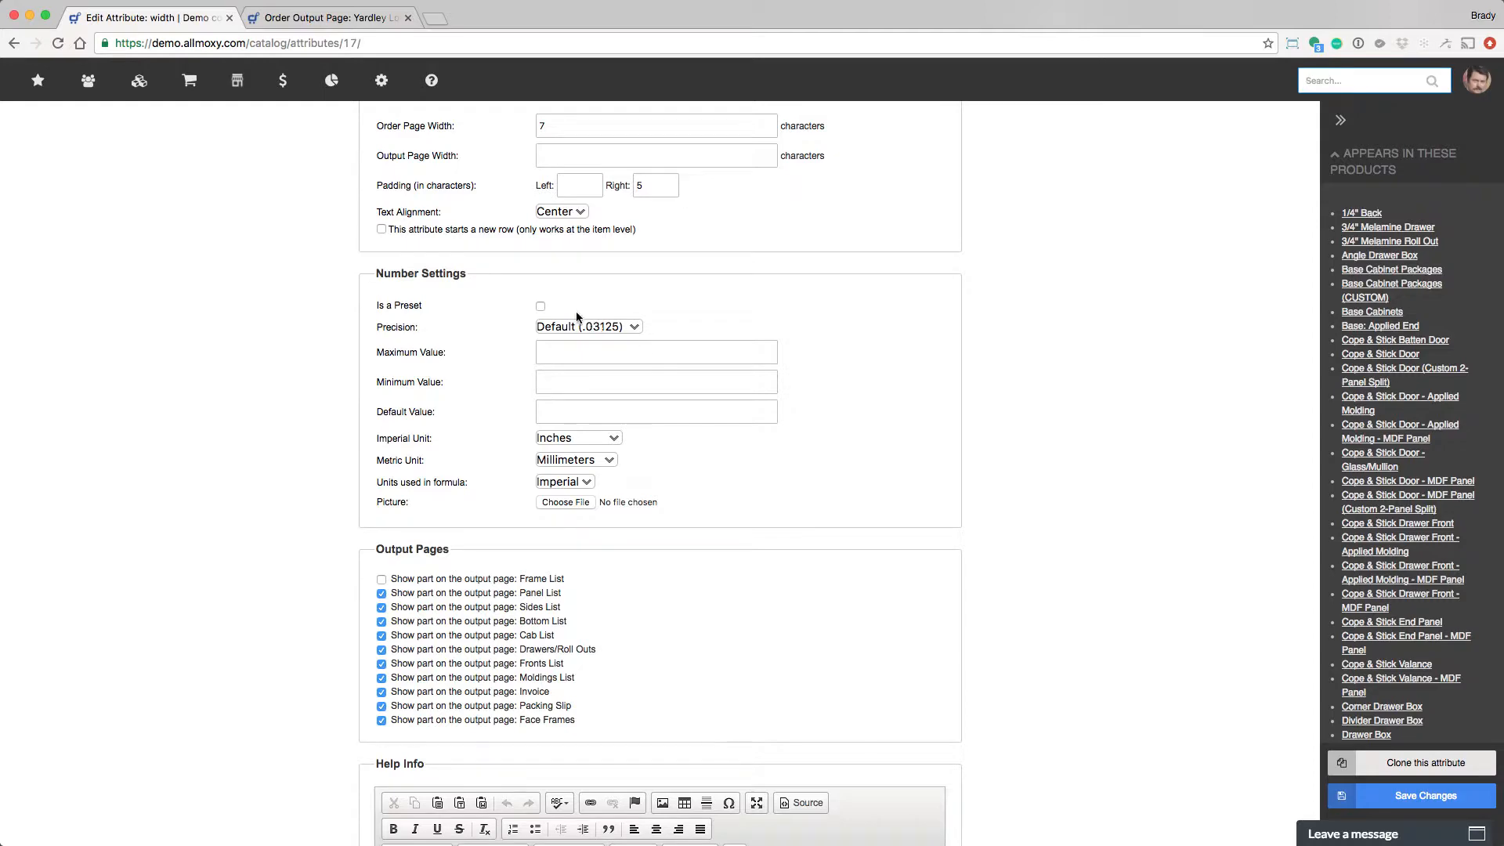
click(540, 306)
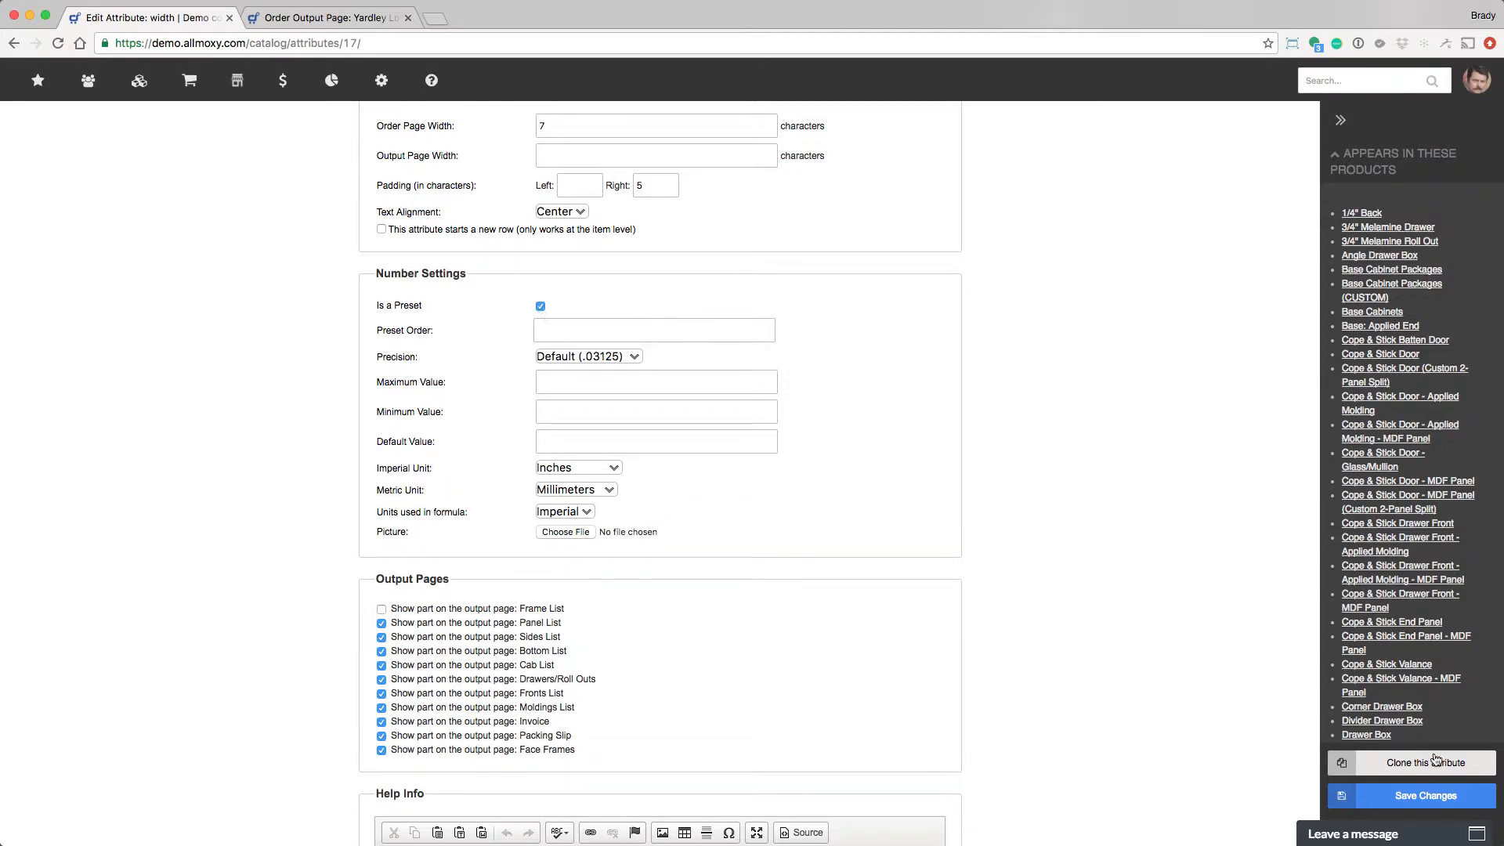
click(1426, 796)
Expand the shortcut presets on the Yardley Lot 109 order and set the Width preset to 15
key(ctrl+Tab)
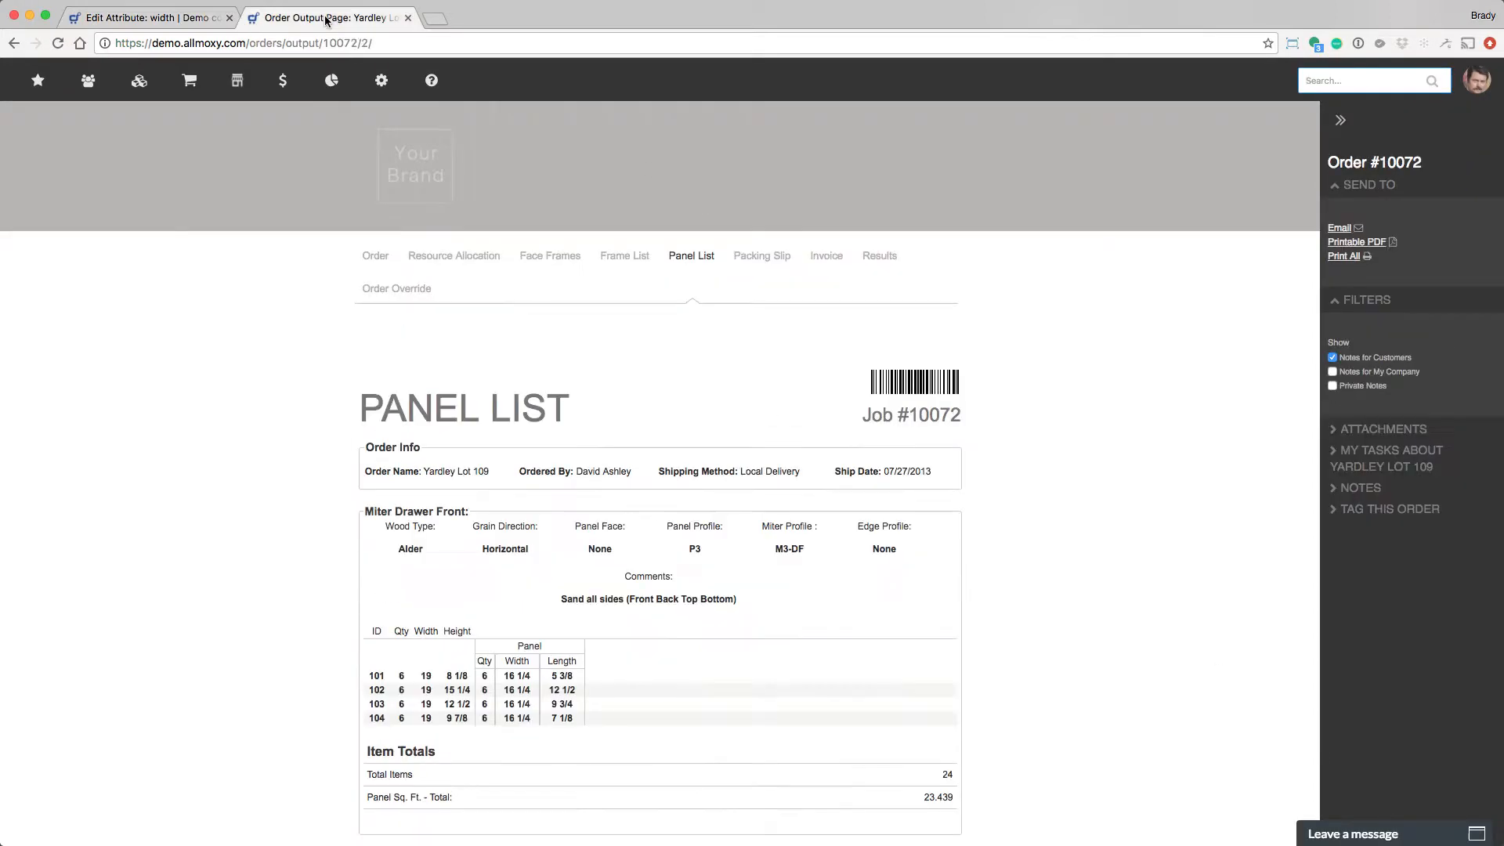
click(375, 257)
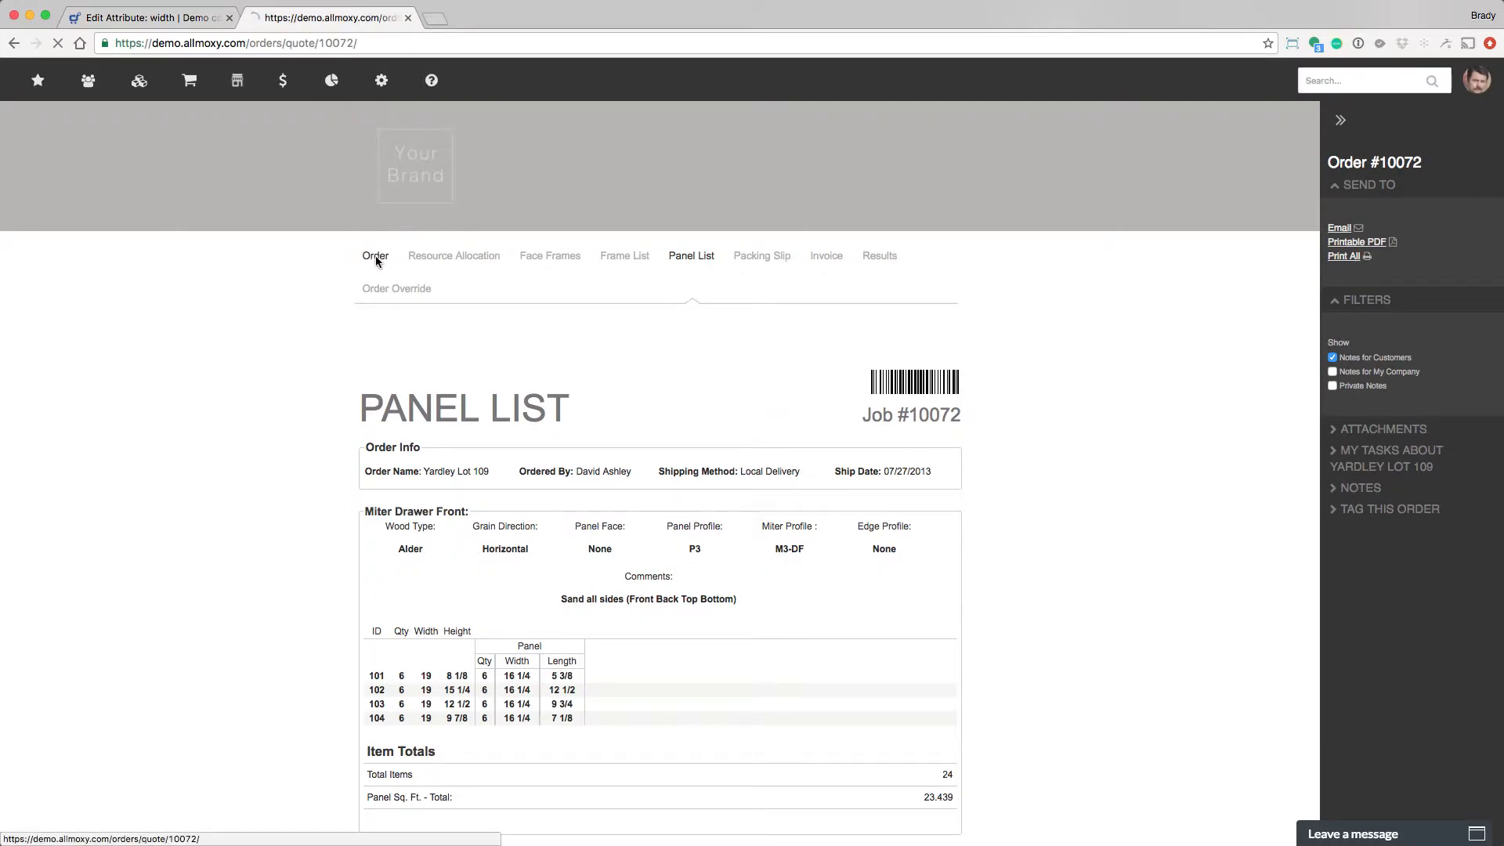
scroll(1047, 534, down, 7)
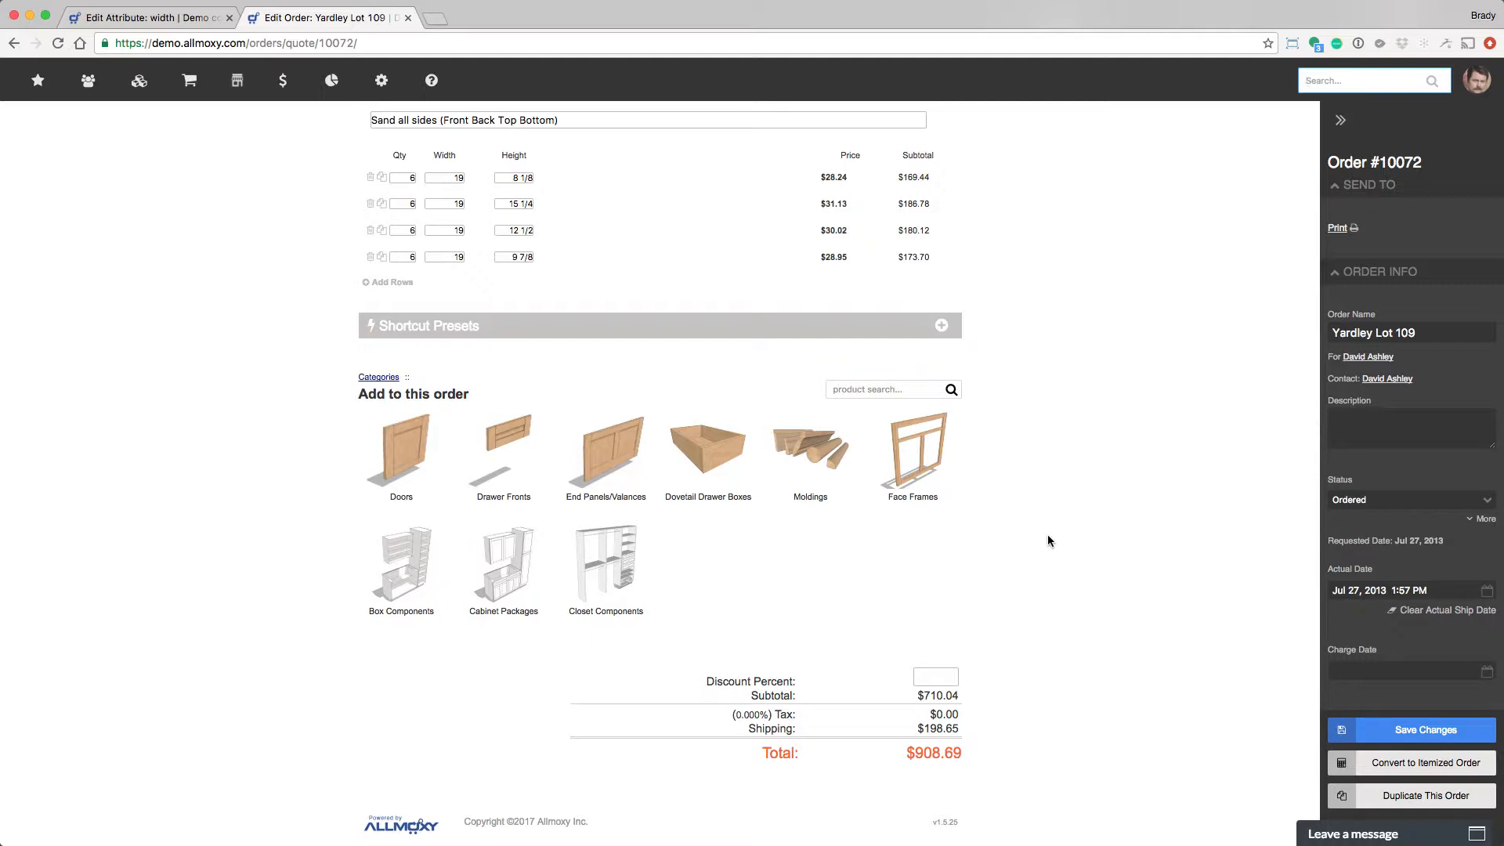
click(681, 336)
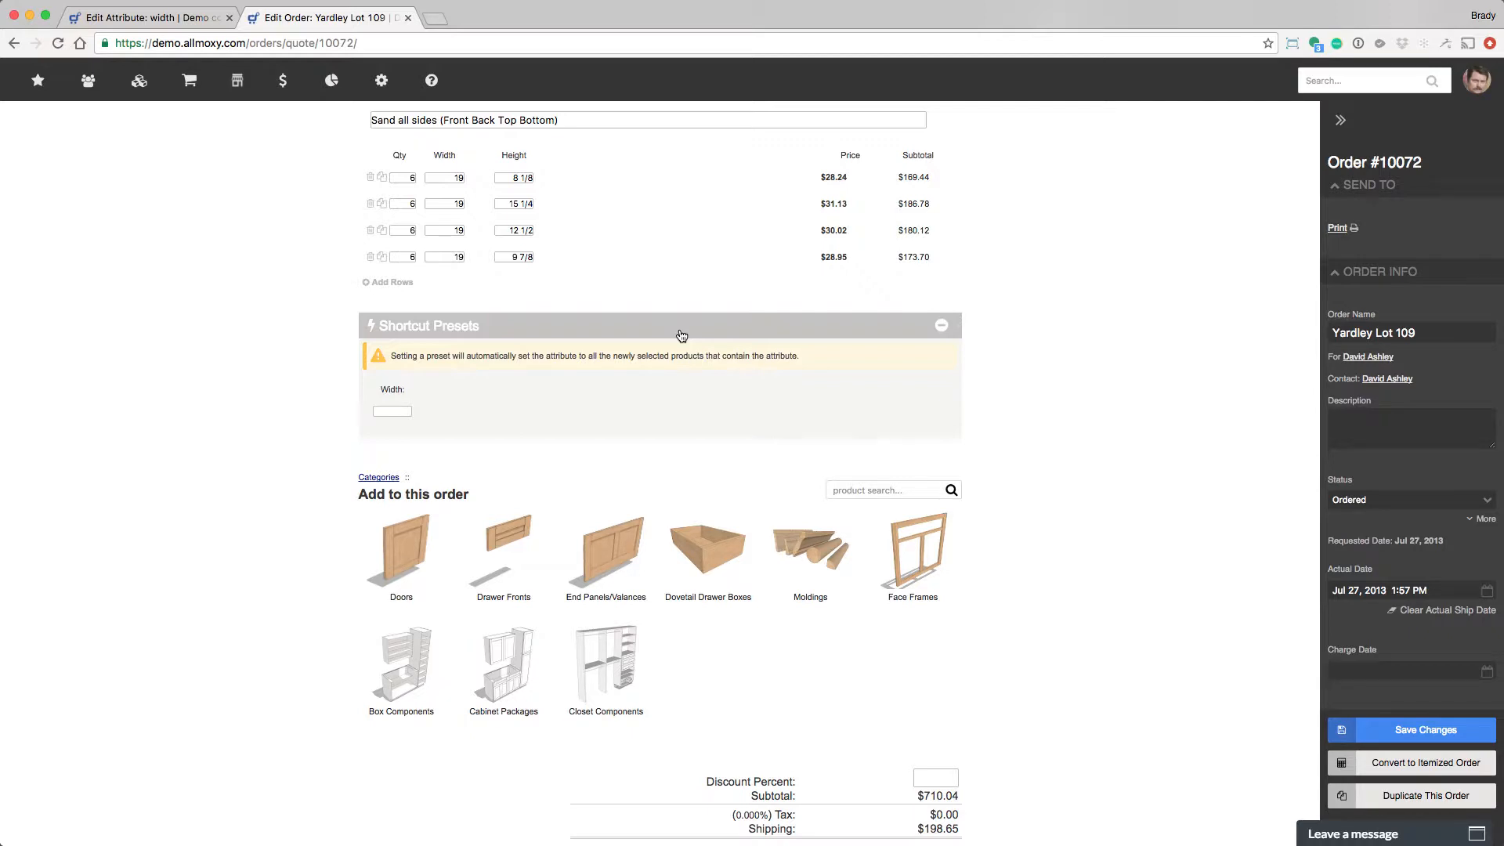
click(394, 410)
text(15)
click(222, 505)
Add a Cope & Stick Drawer Front from the Drawer Fronts category to the order and check its width field
click(506, 544)
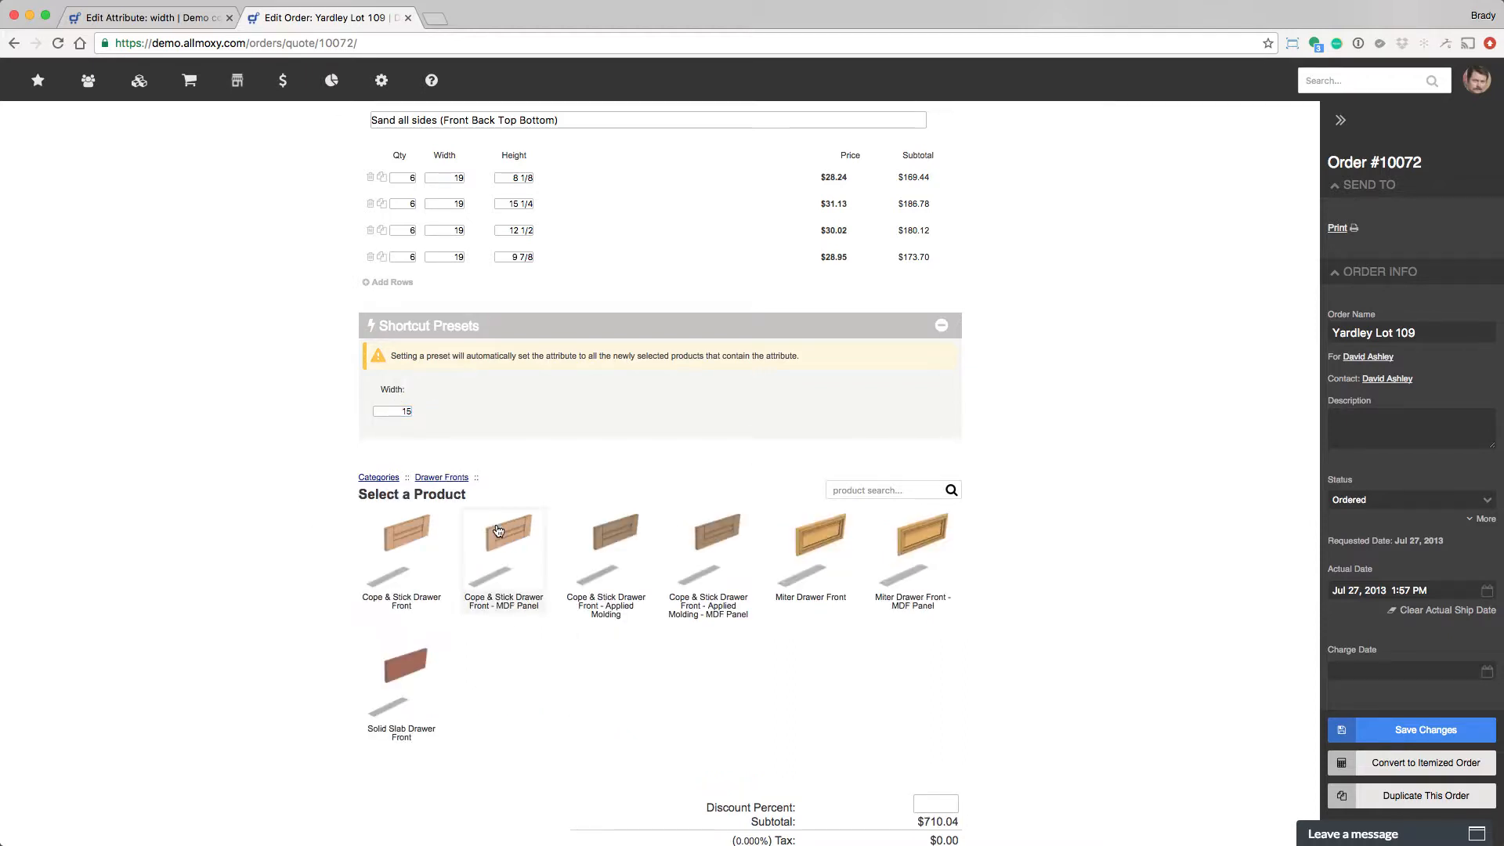
click(423, 548)
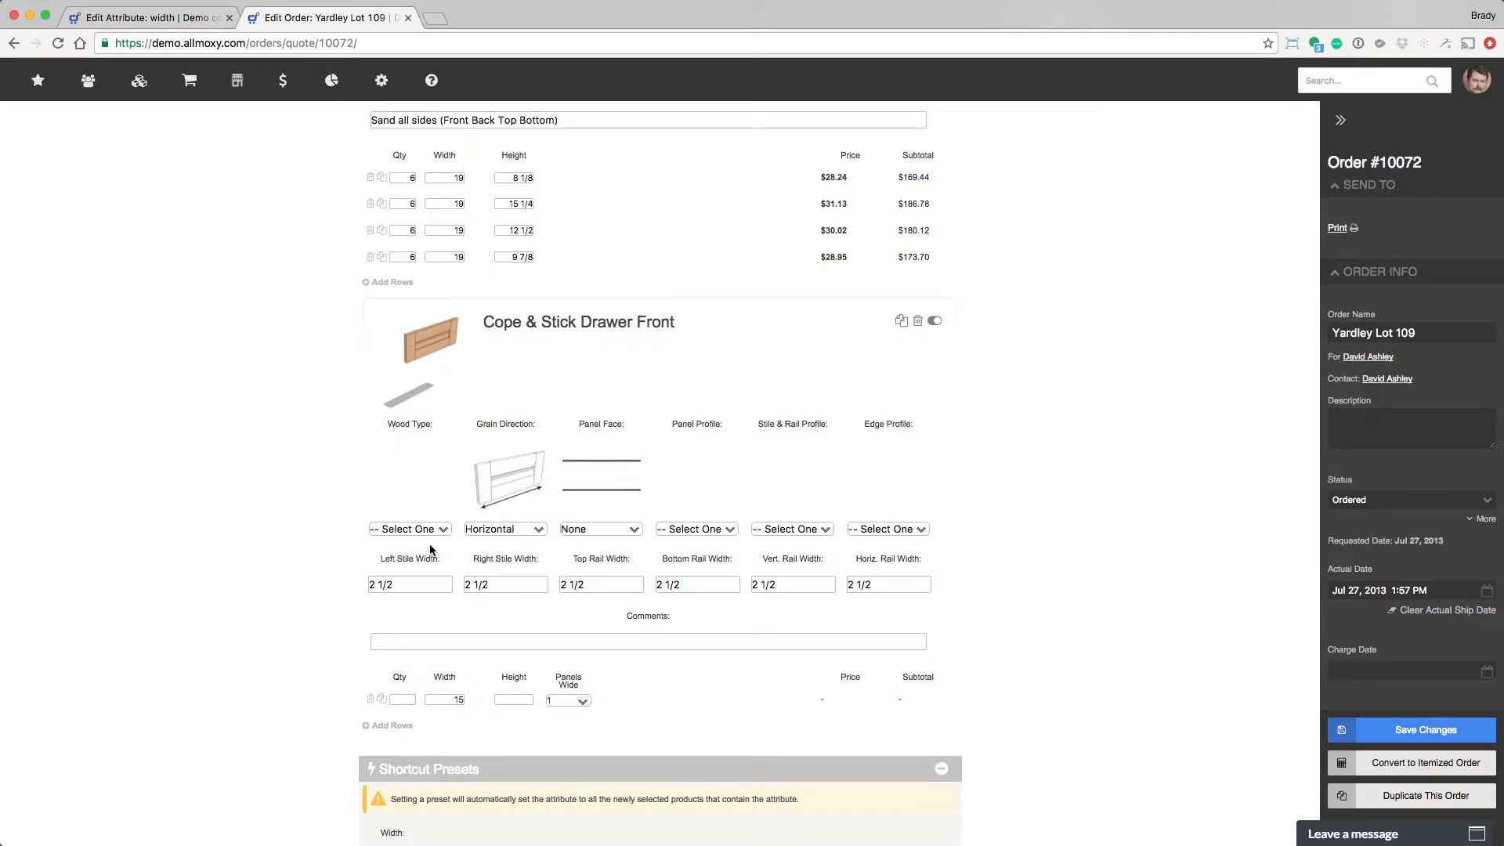
double_click(451, 701)
scroll(550, 699, down, 5)
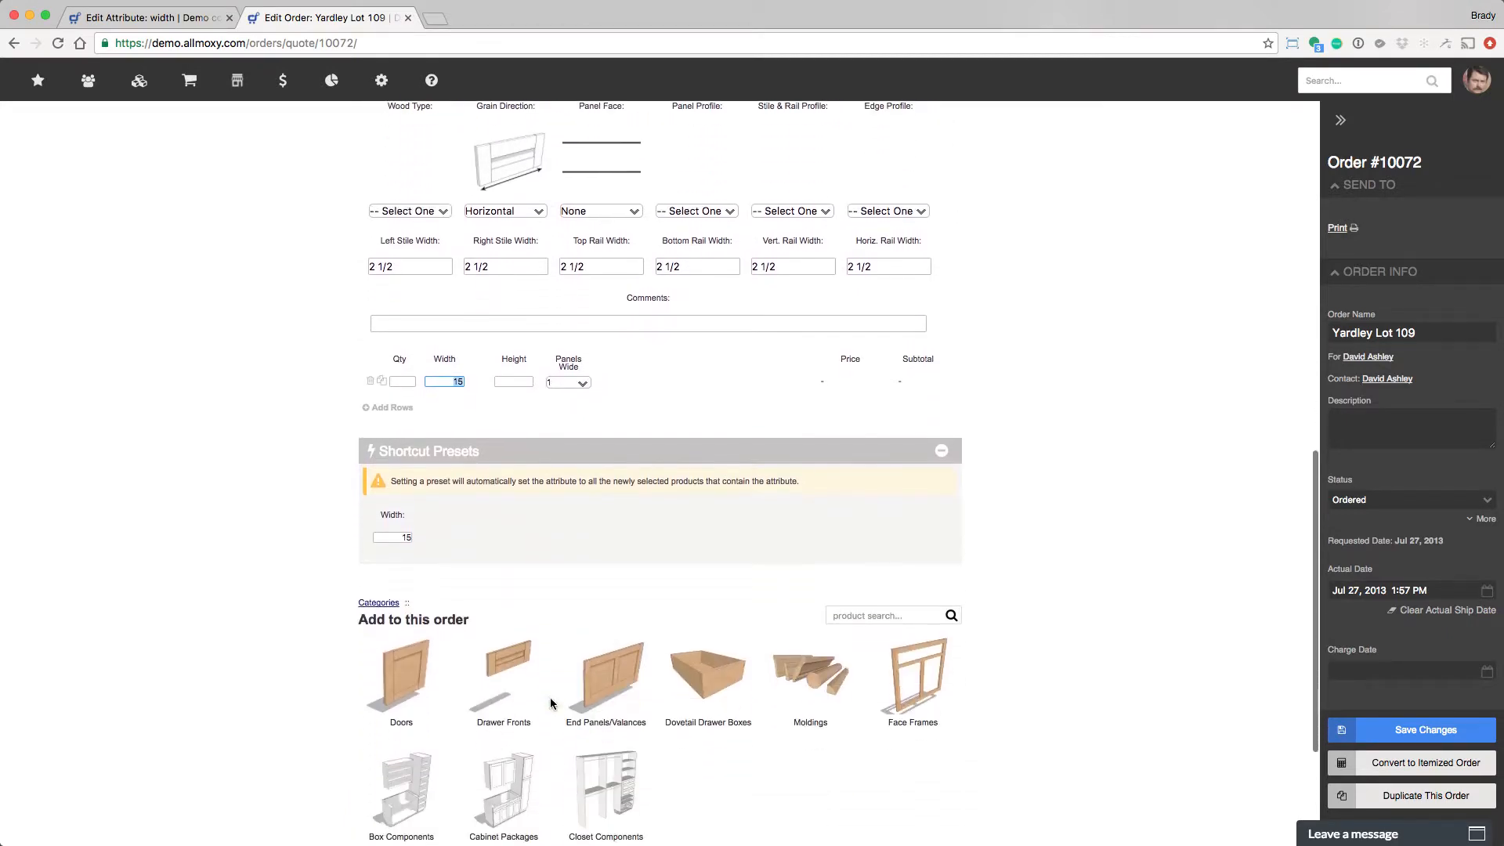
Review the shortcut presets and the order's drawer front sections, leaving the presets collapsed
click(450, 392)
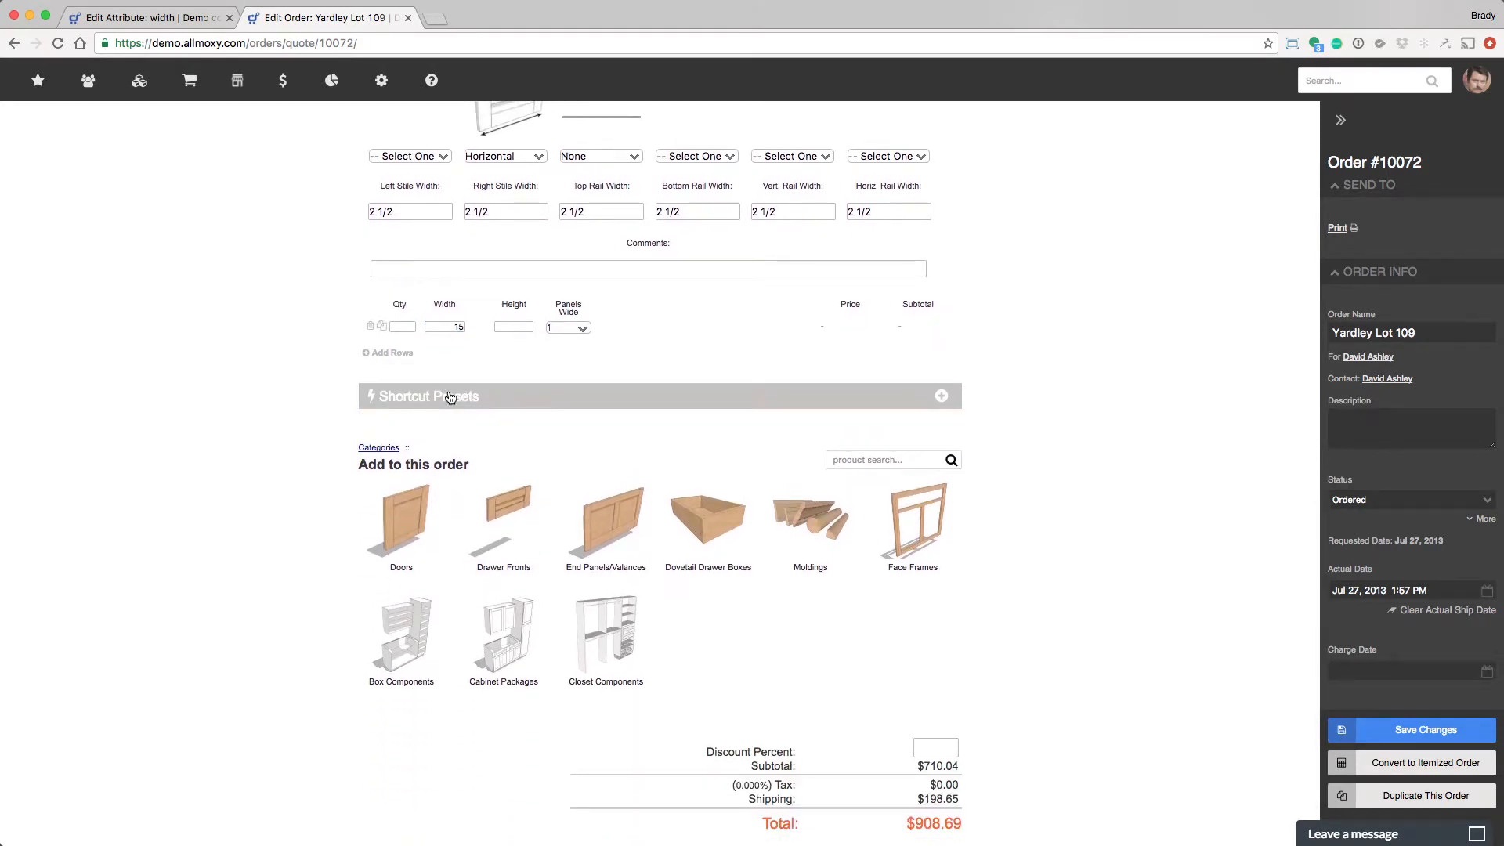
click(451, 397)
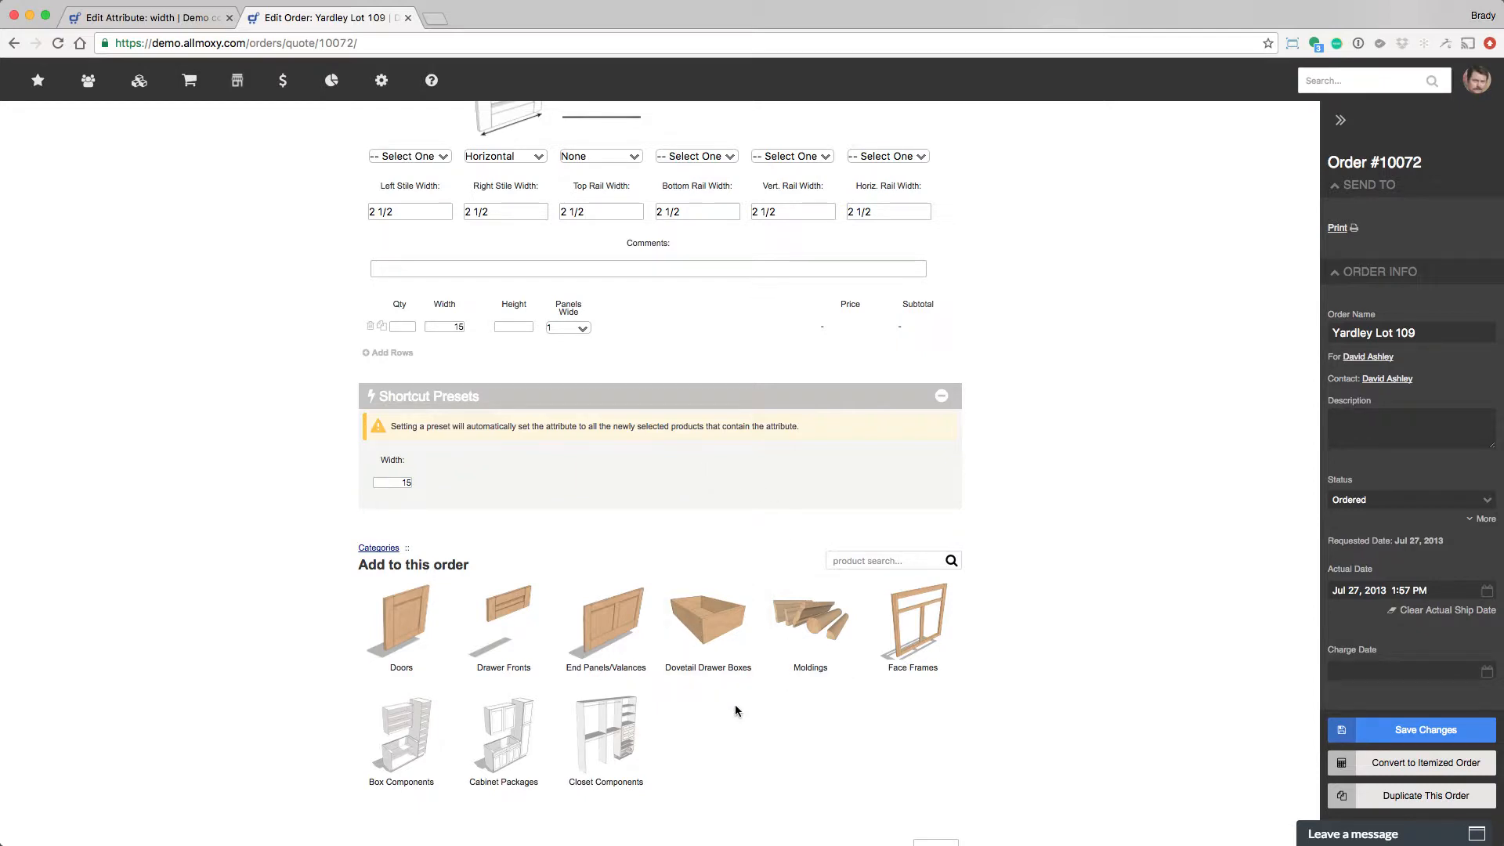
scroll(613, 542, up, 20)
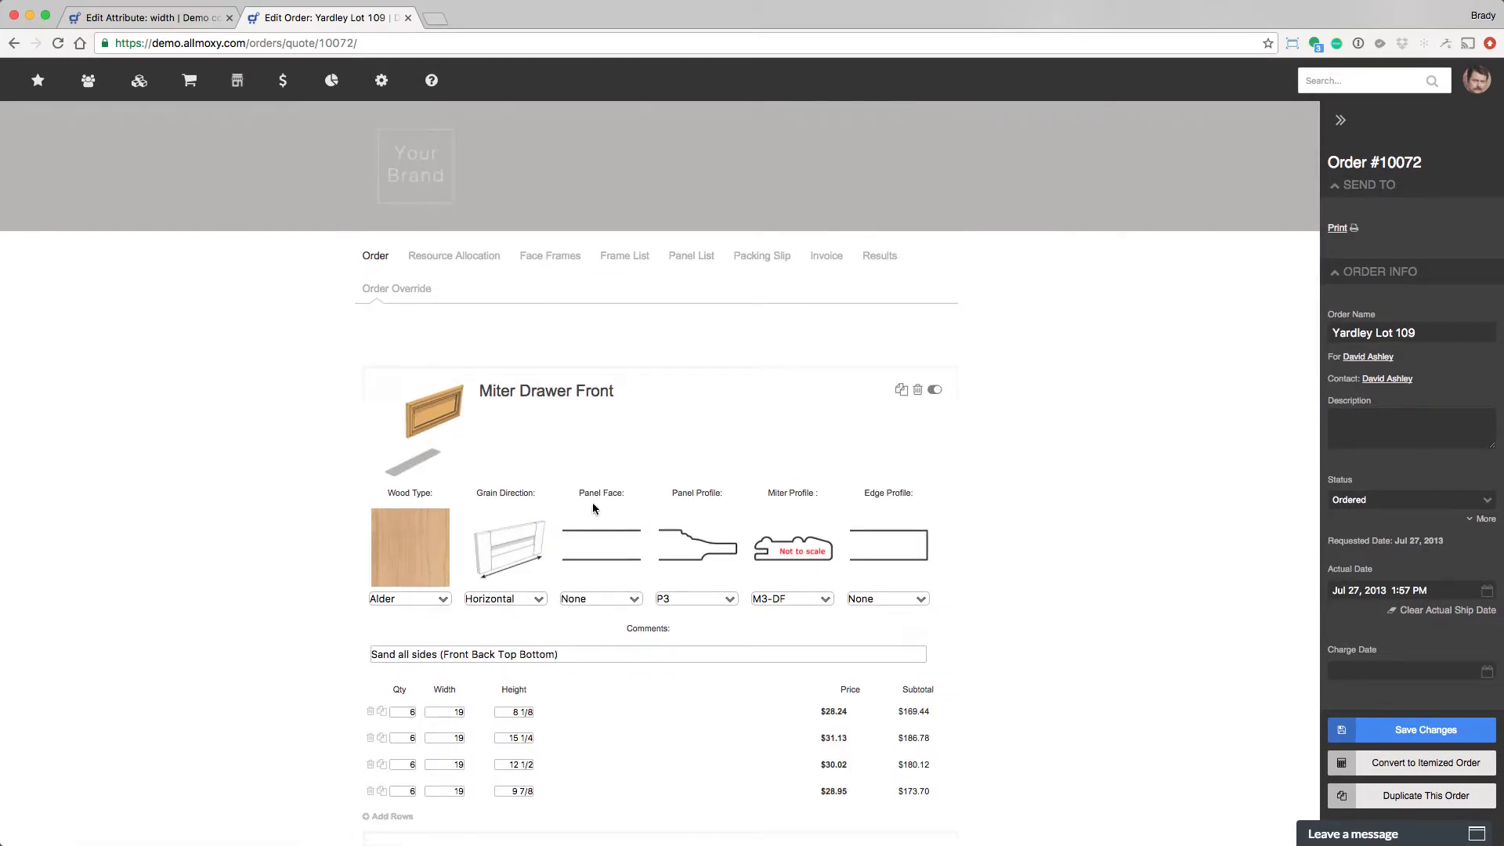
scroll(808, 535, down, 20)
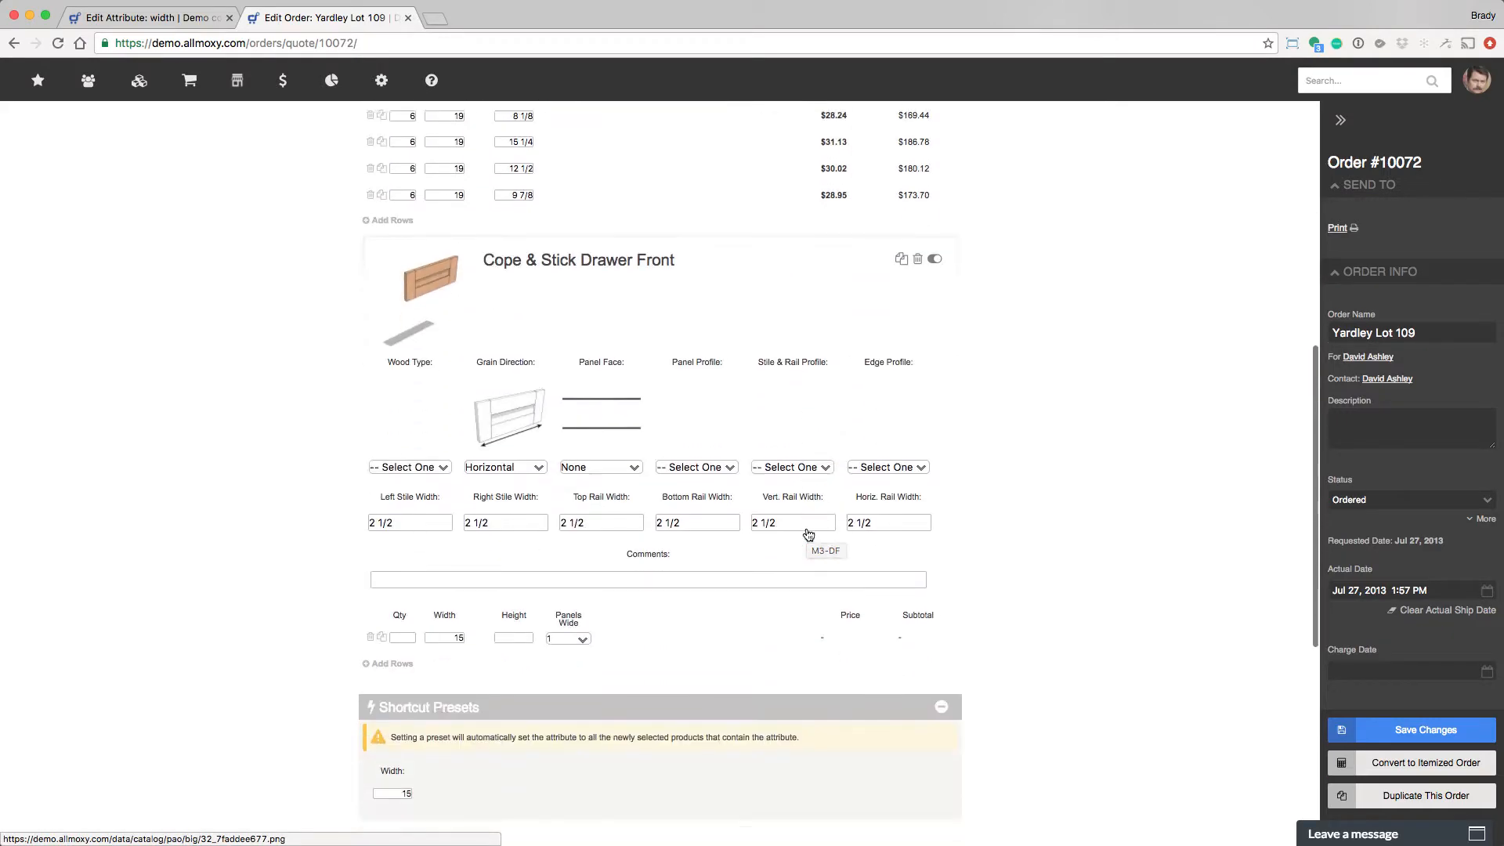
click(761, 326)
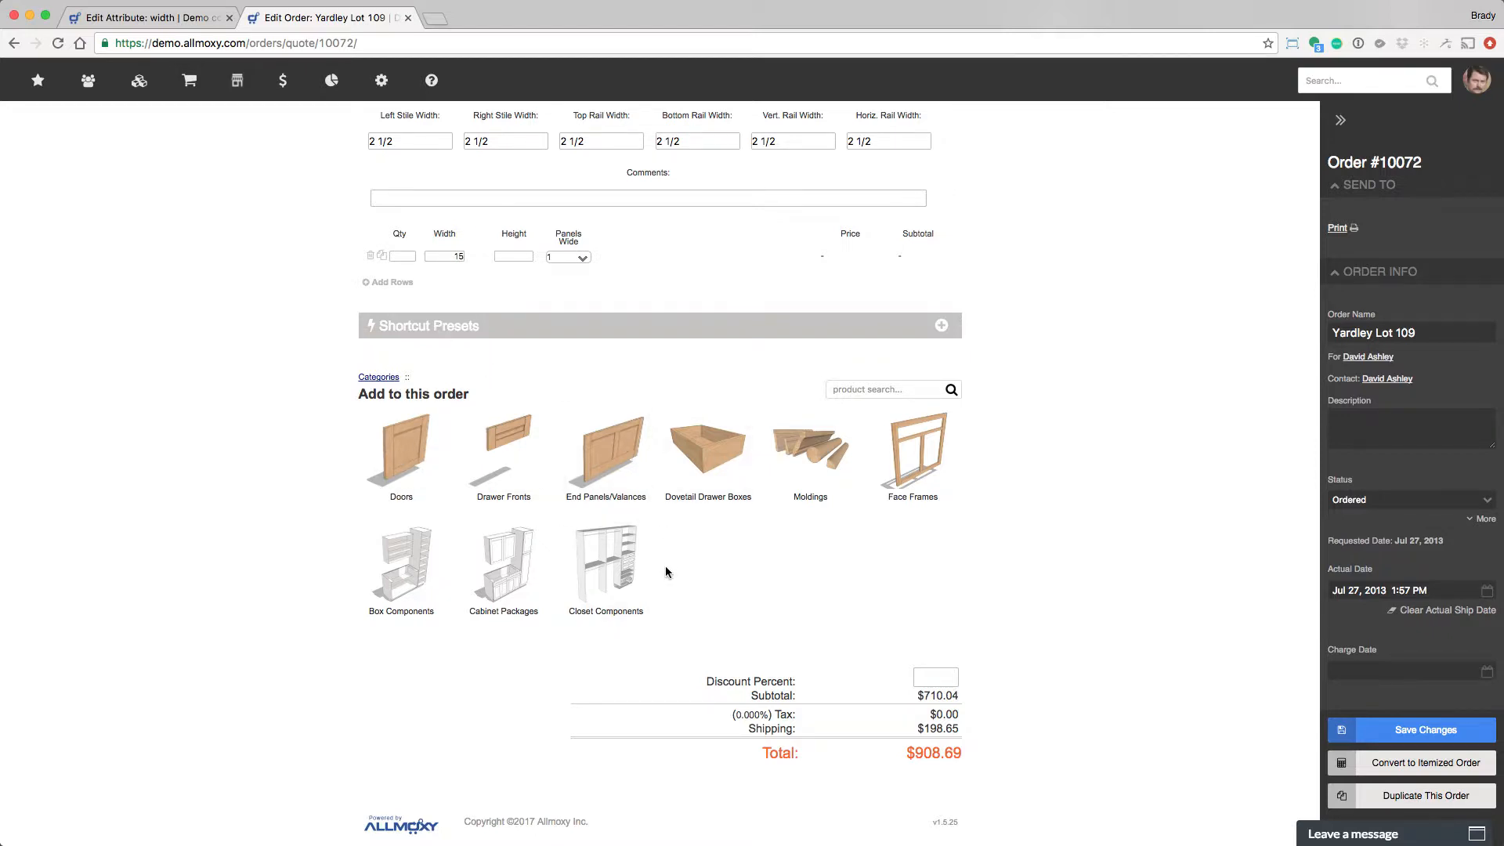
Review the Width attribute's Number Settings: the preset order, precision options, and maximum and minimum value fields
click(187, 19)
scroll(697, 453, down, 5)
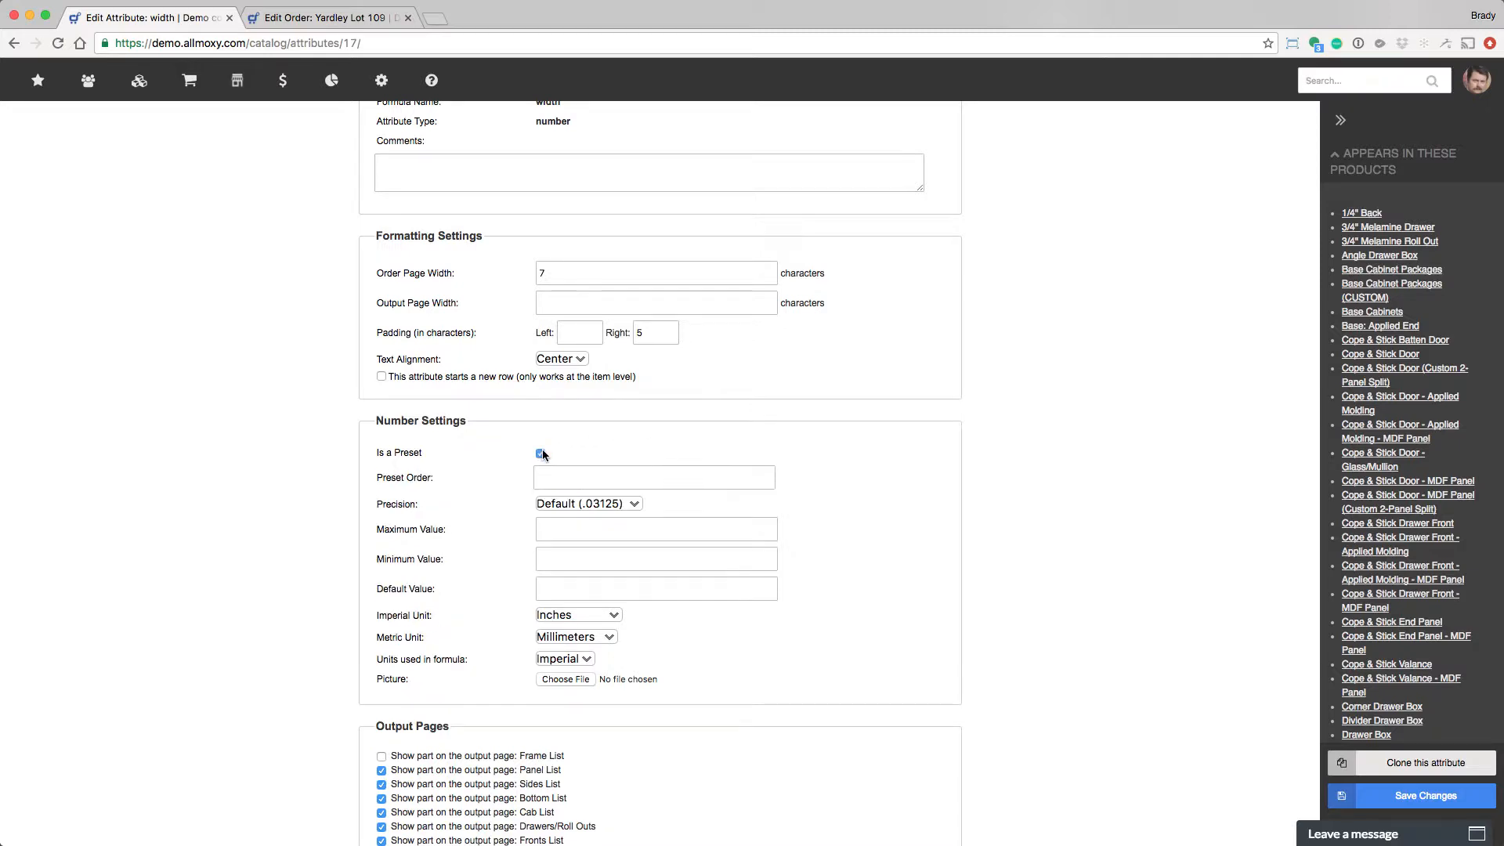
click(569, 476)
click(634, 504)
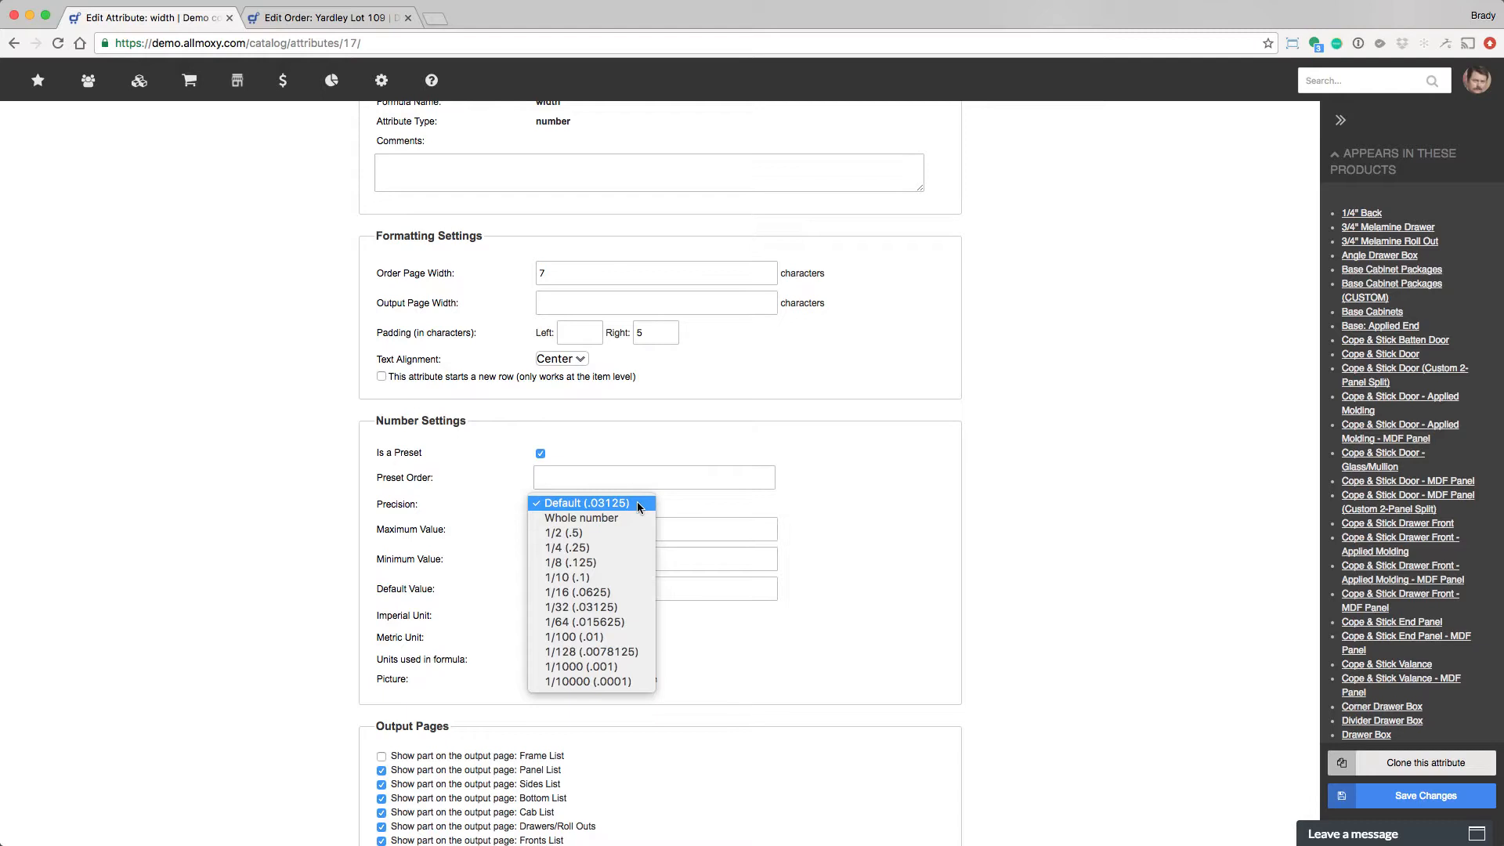
click(639, 508)
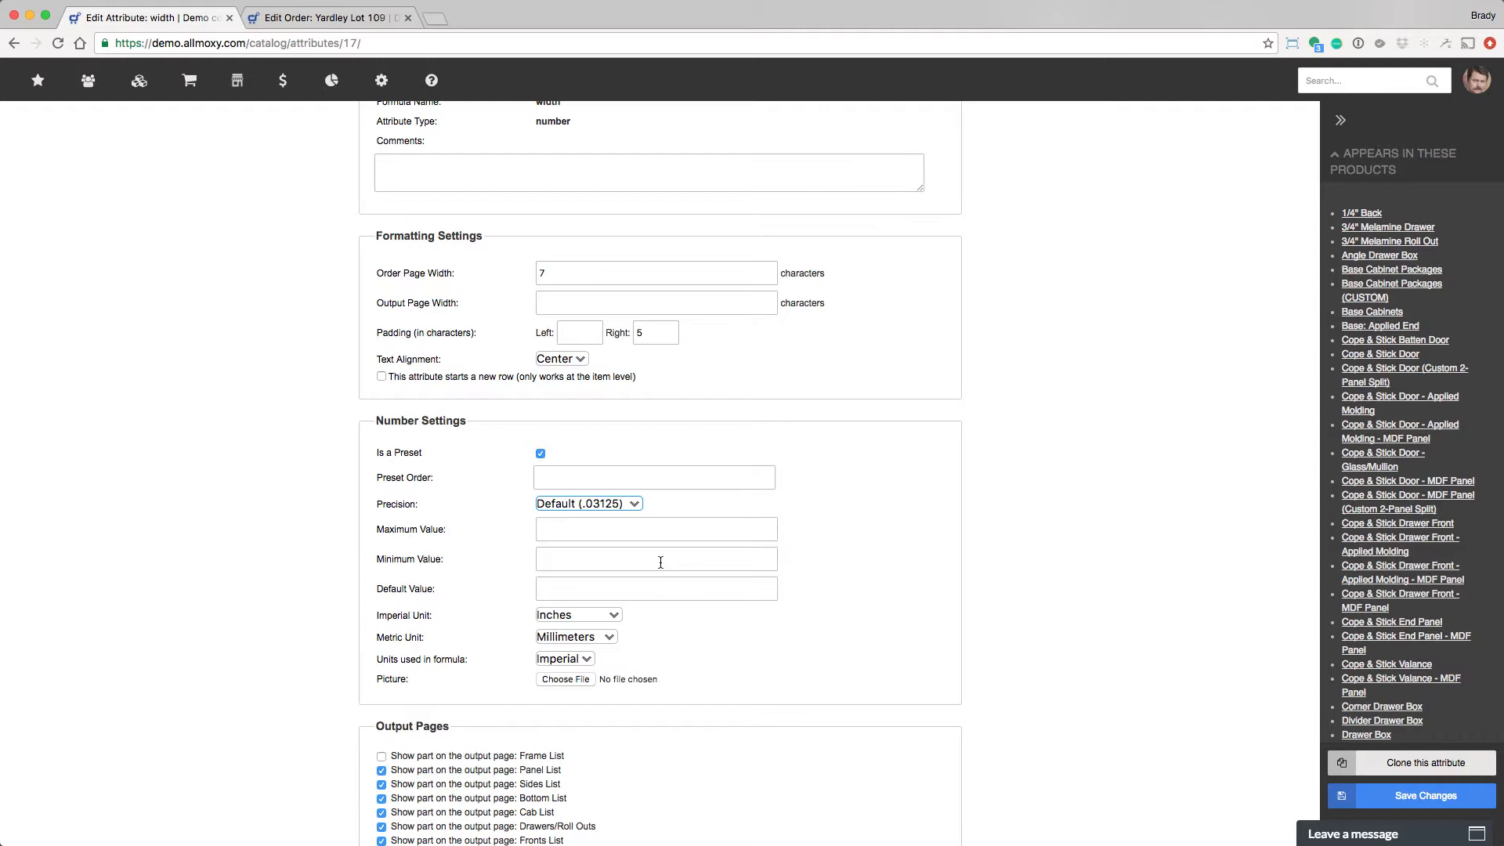
click(656, 531)
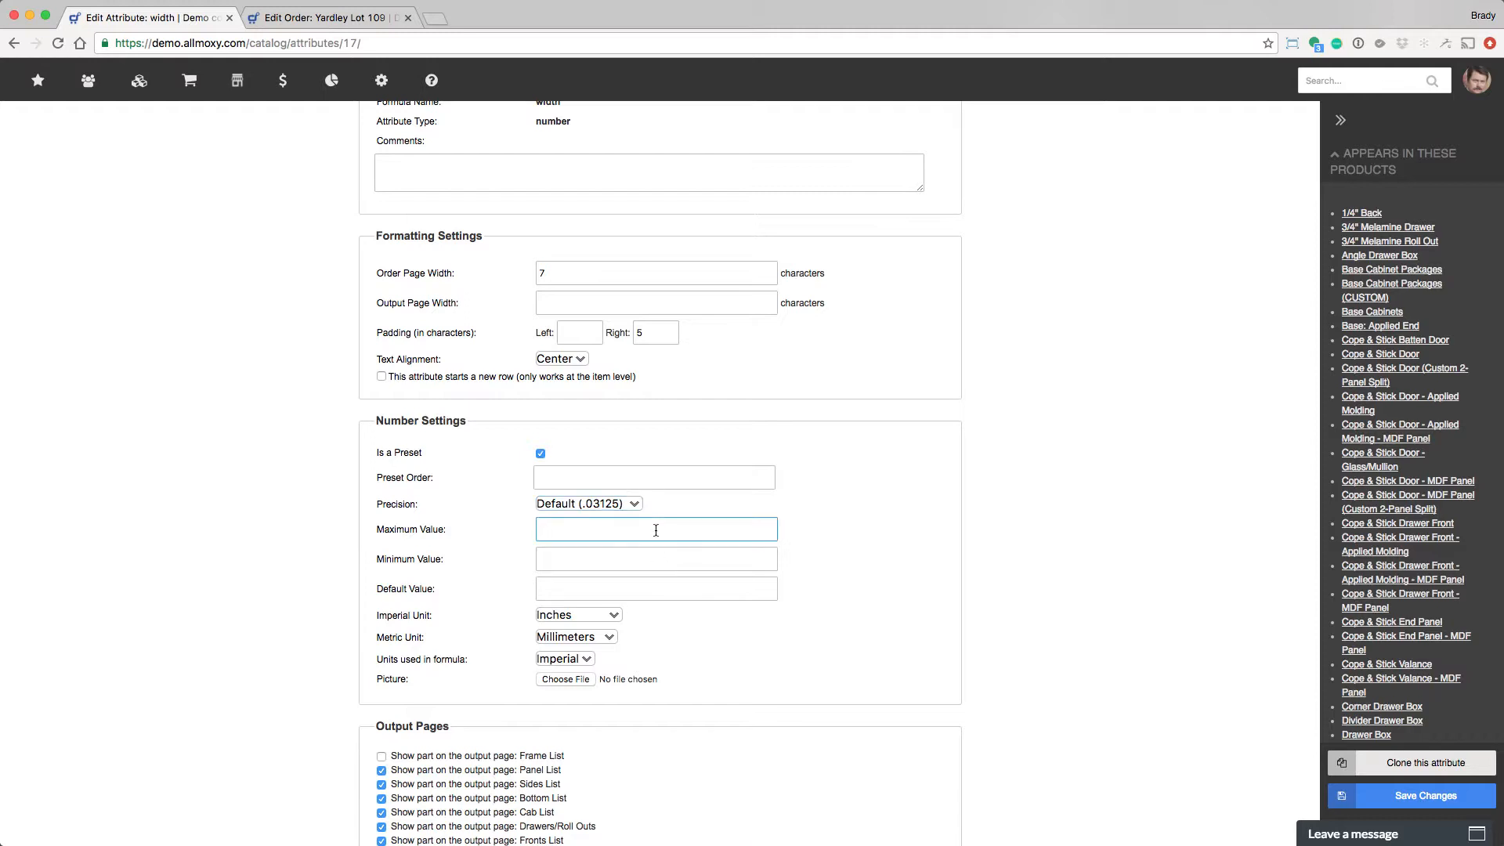
click(660, 557)
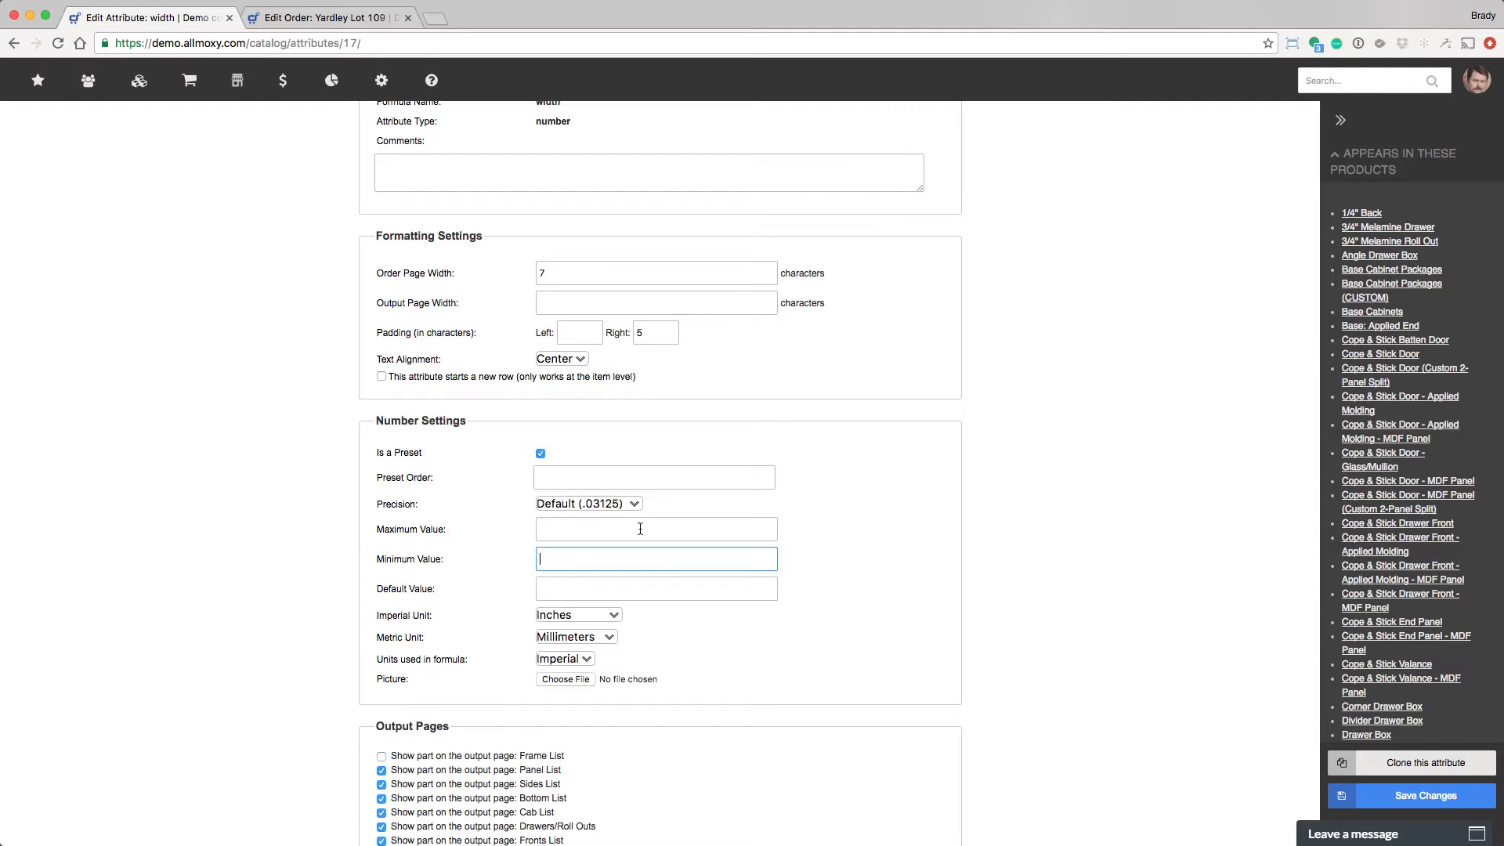
Set the Width attribute's default value to 10 and save the attribute
click(637, 583)
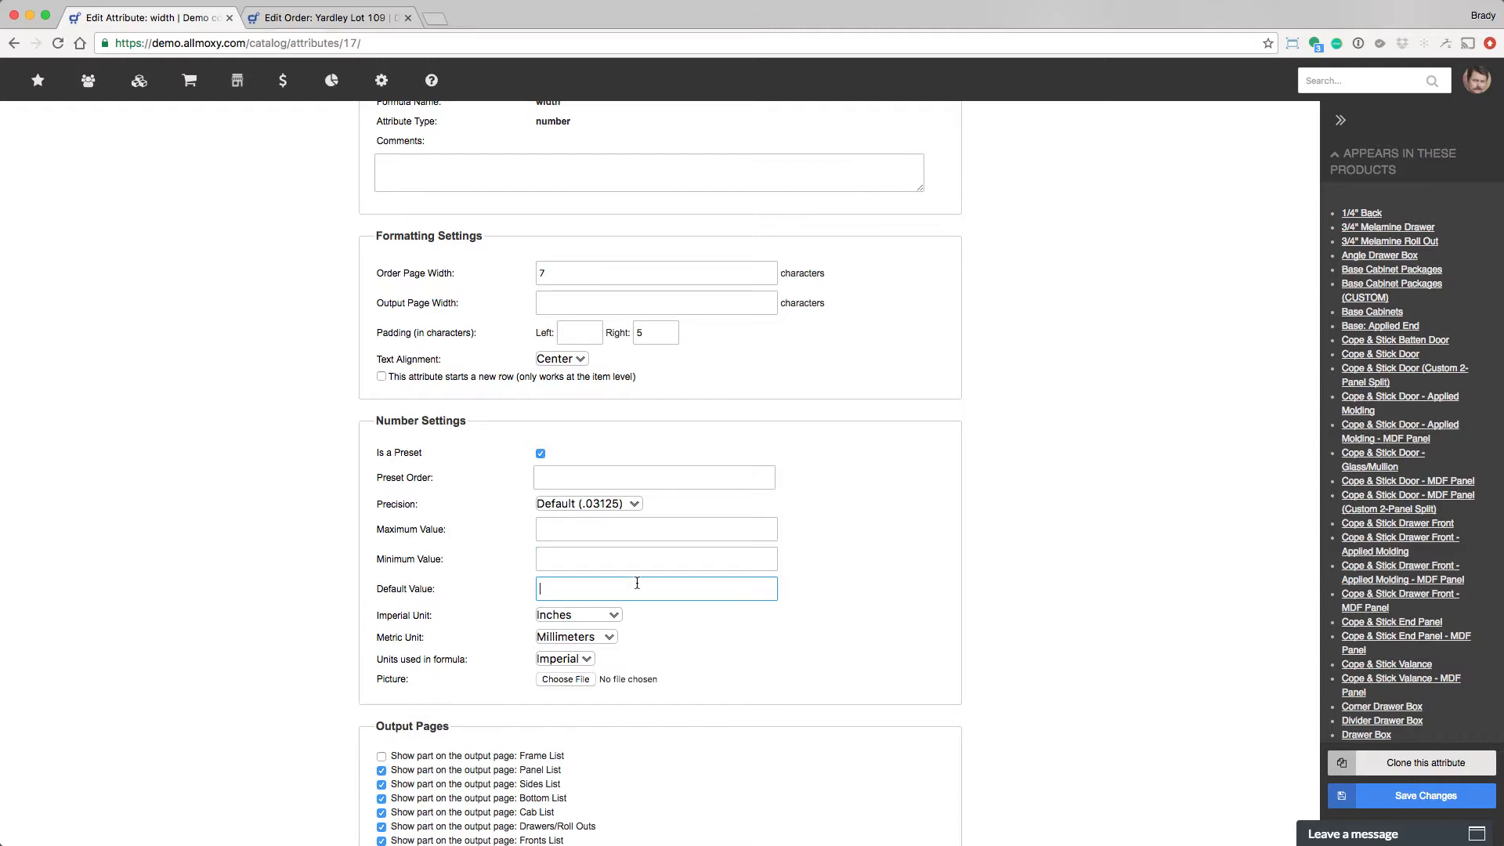
text(10)
click(1404, 800)
Reload the Yardley Lot 109 order, add a Cope & Stick Drawer Front and check its prefilled width
click(322, 18)
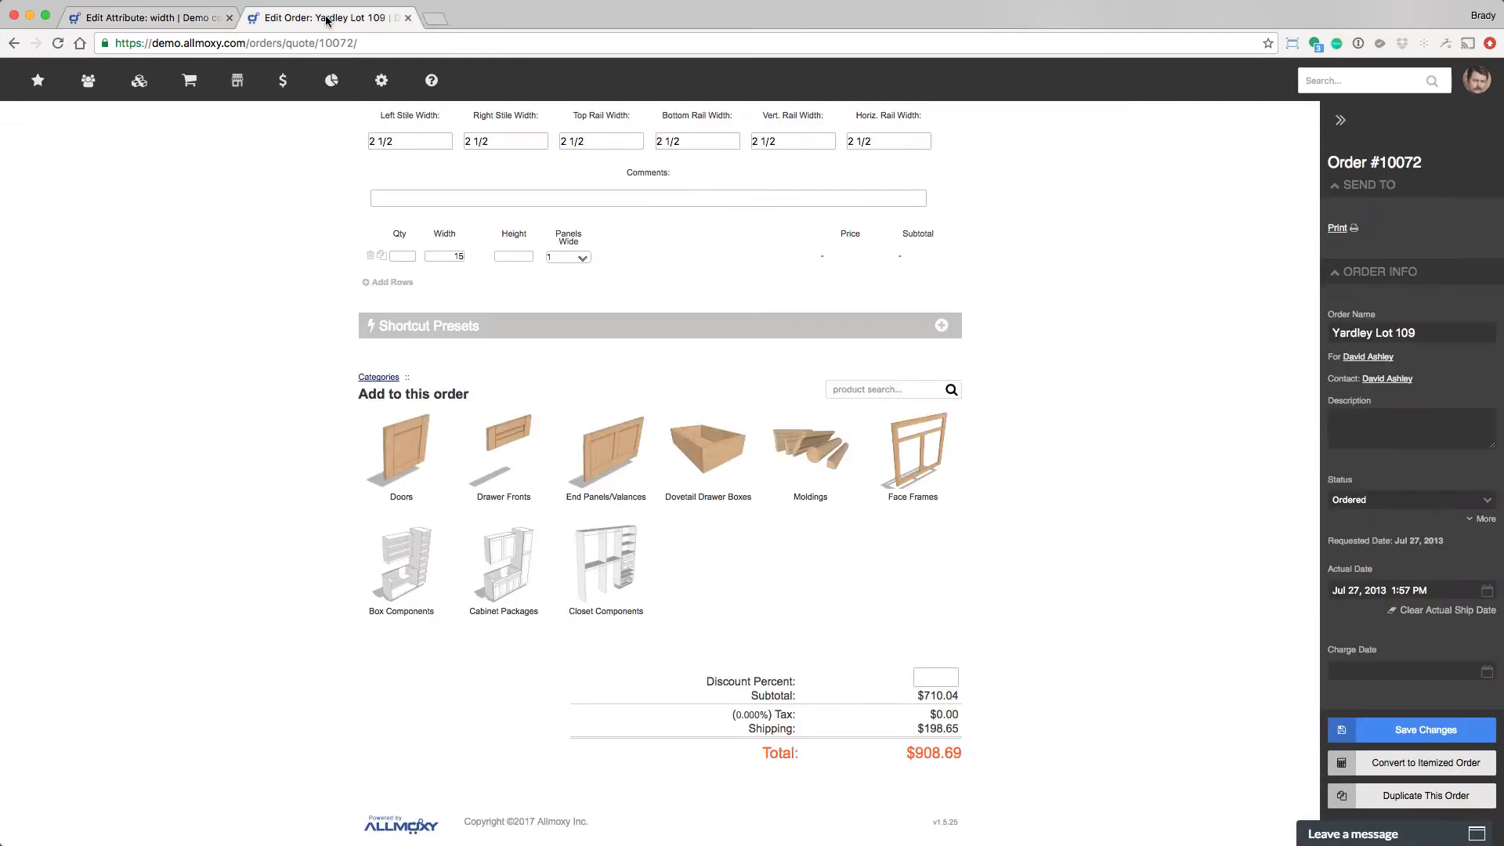
key(super+r)
click(836, 259)
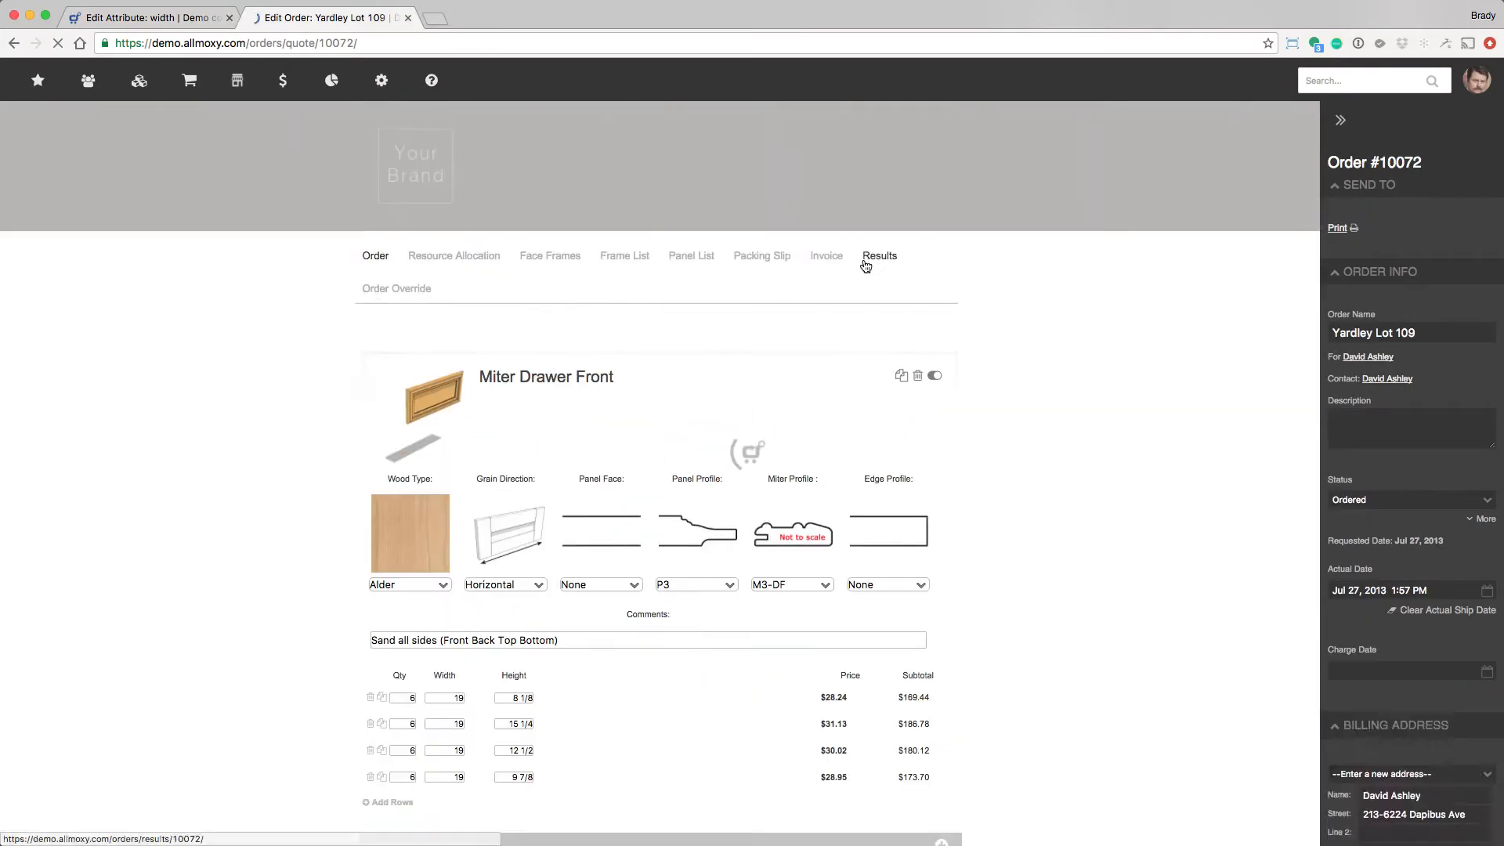
click(517, 445)
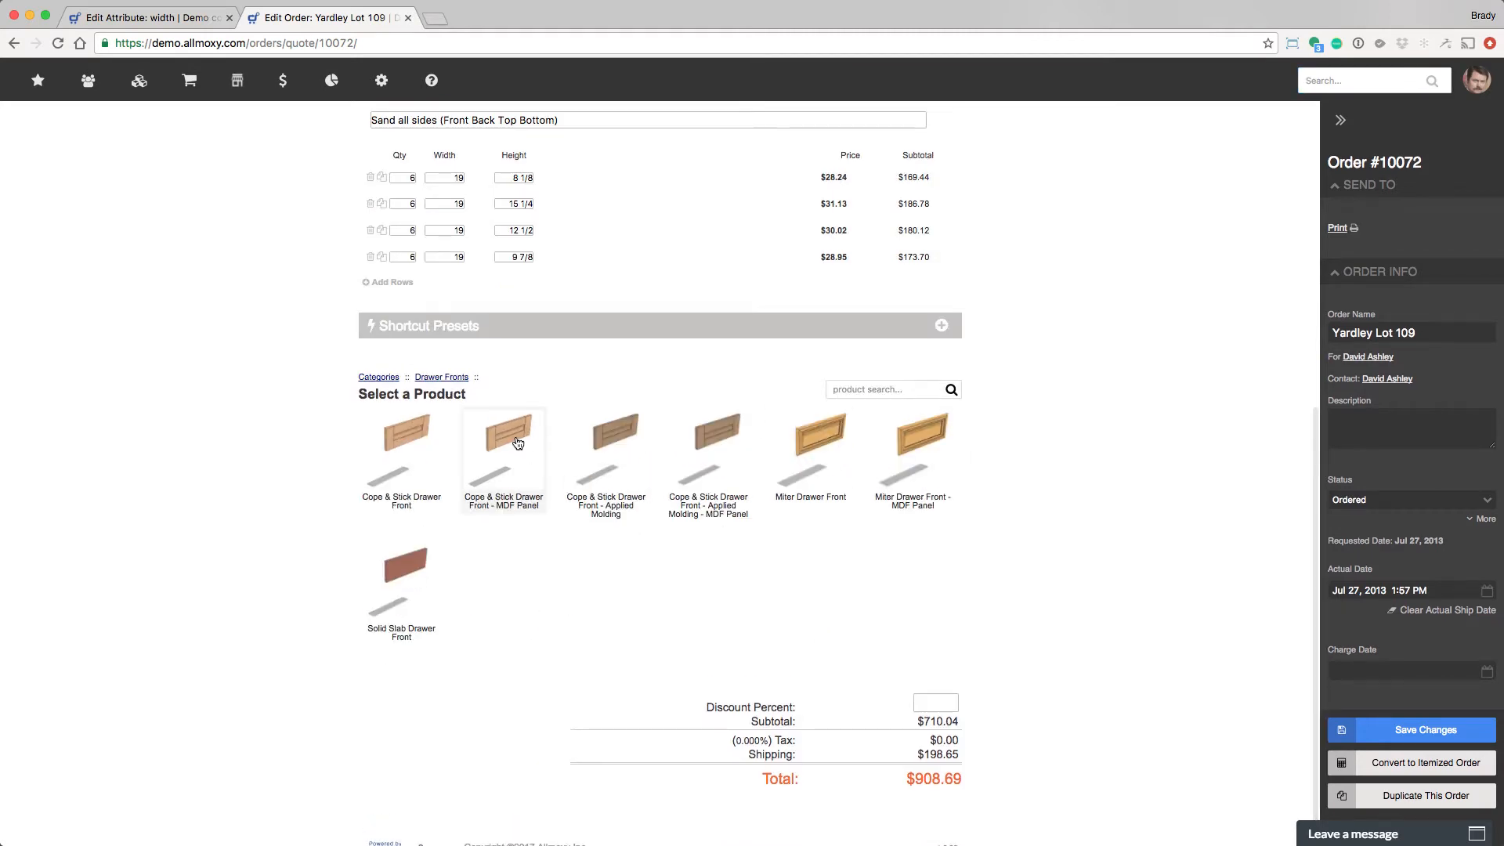
click(430, 460)
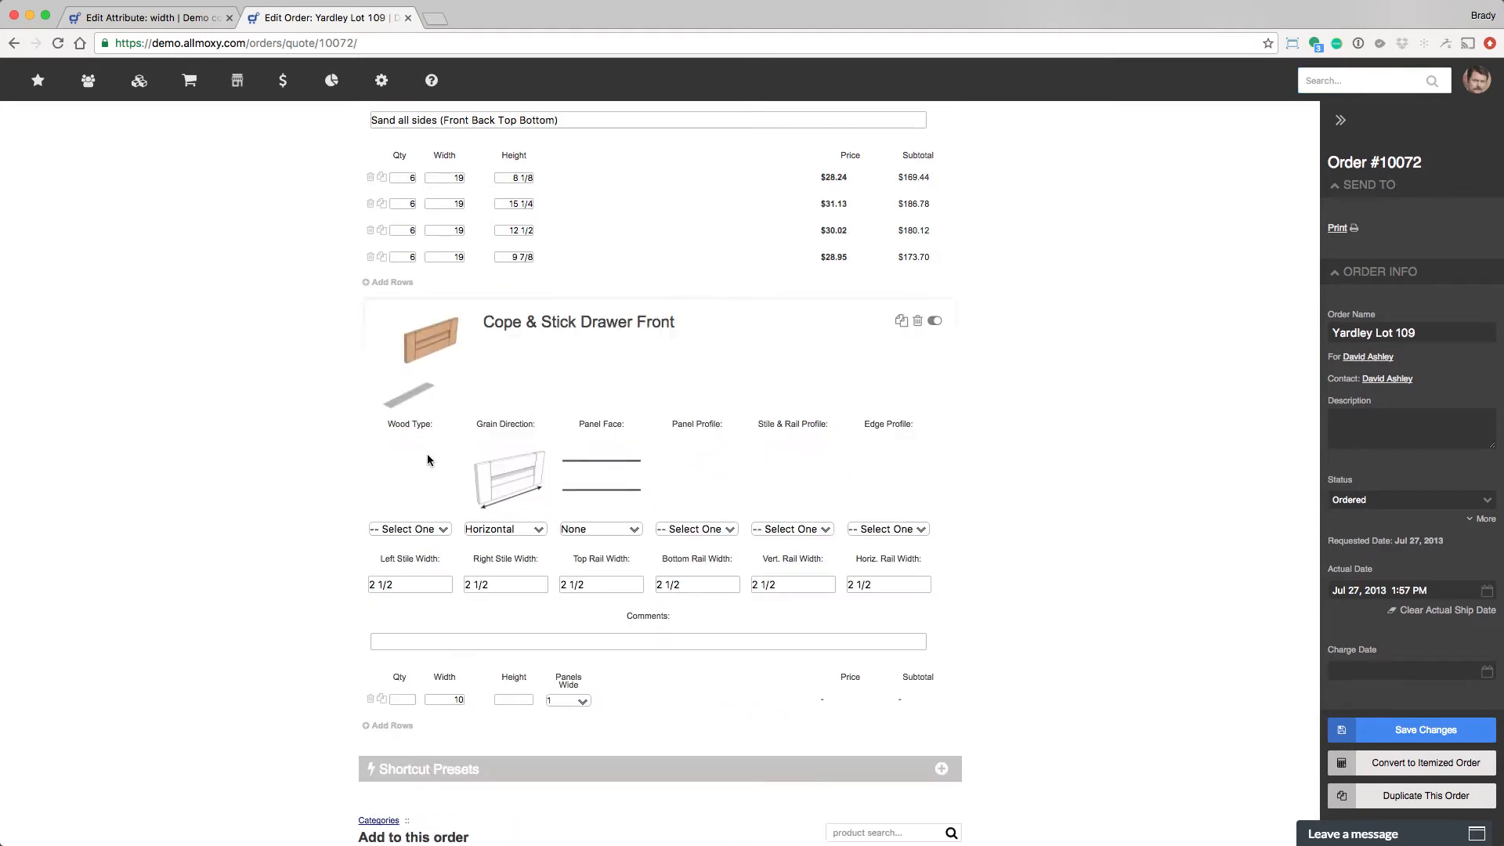
click(455, 700)
Return to the Width attribute and enable showing it on the Frame List output page
click(149, 17)
scroll(627, 533, down, 4)
scroll(630, 531, up, 4)
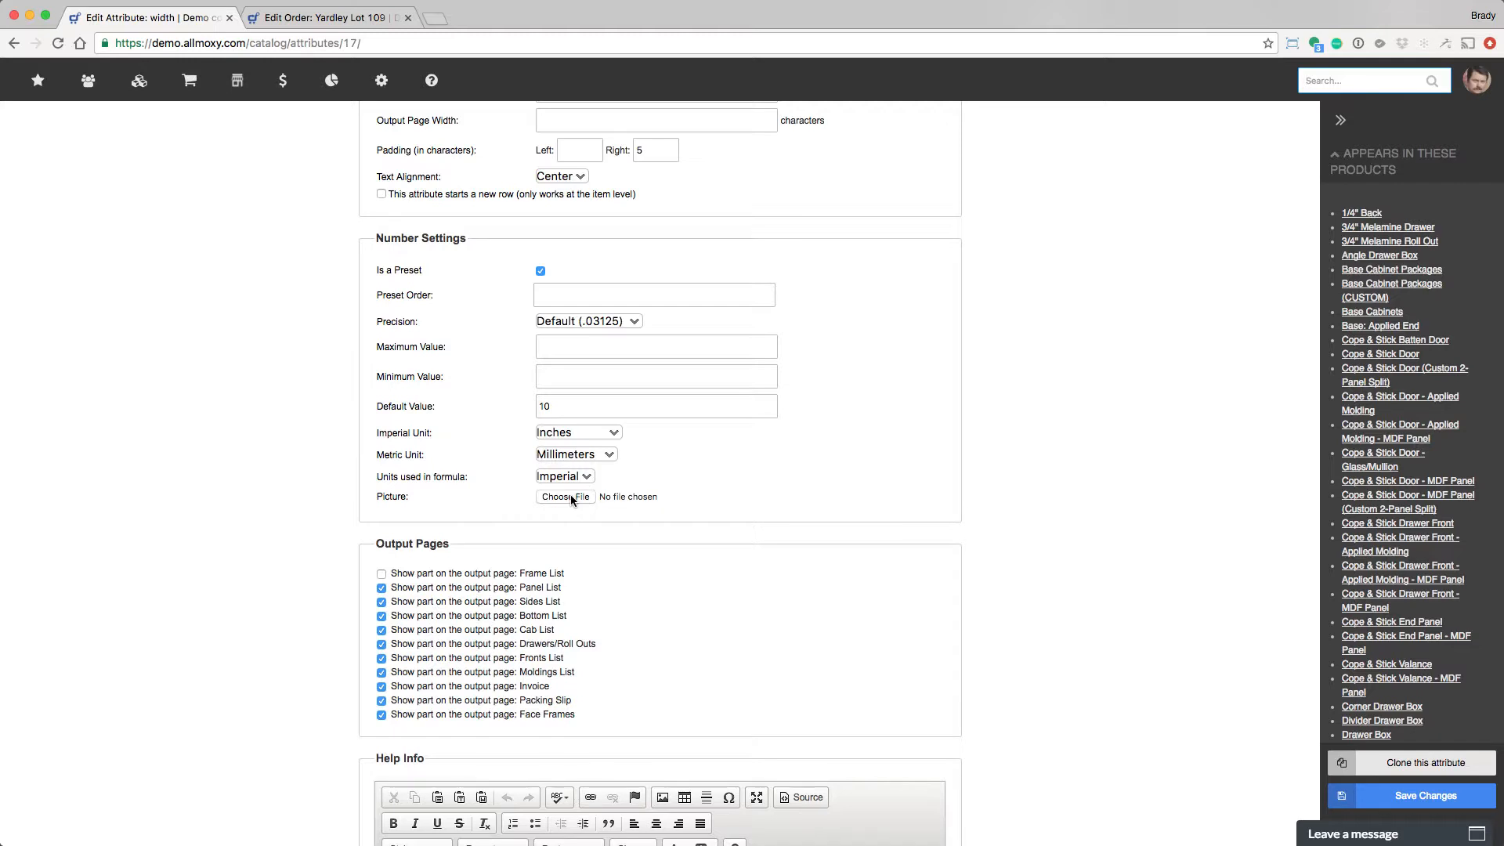
scroll(571, 499, down, 3)
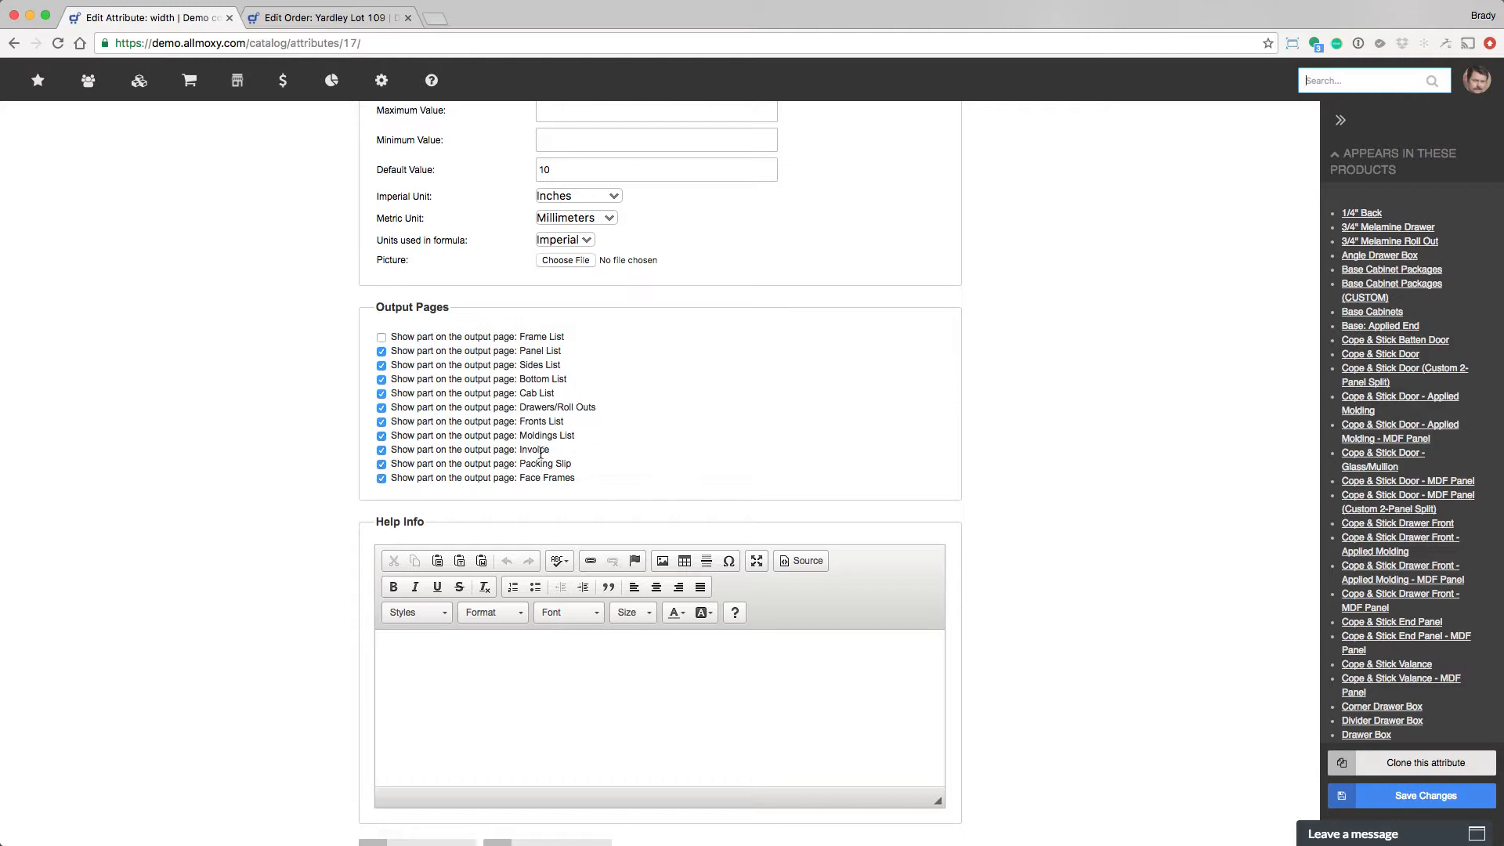
click(382, 337)
Try the Help Info editor with the text "Wysiwyg", clear it and look at the source view option
click(484, 670)
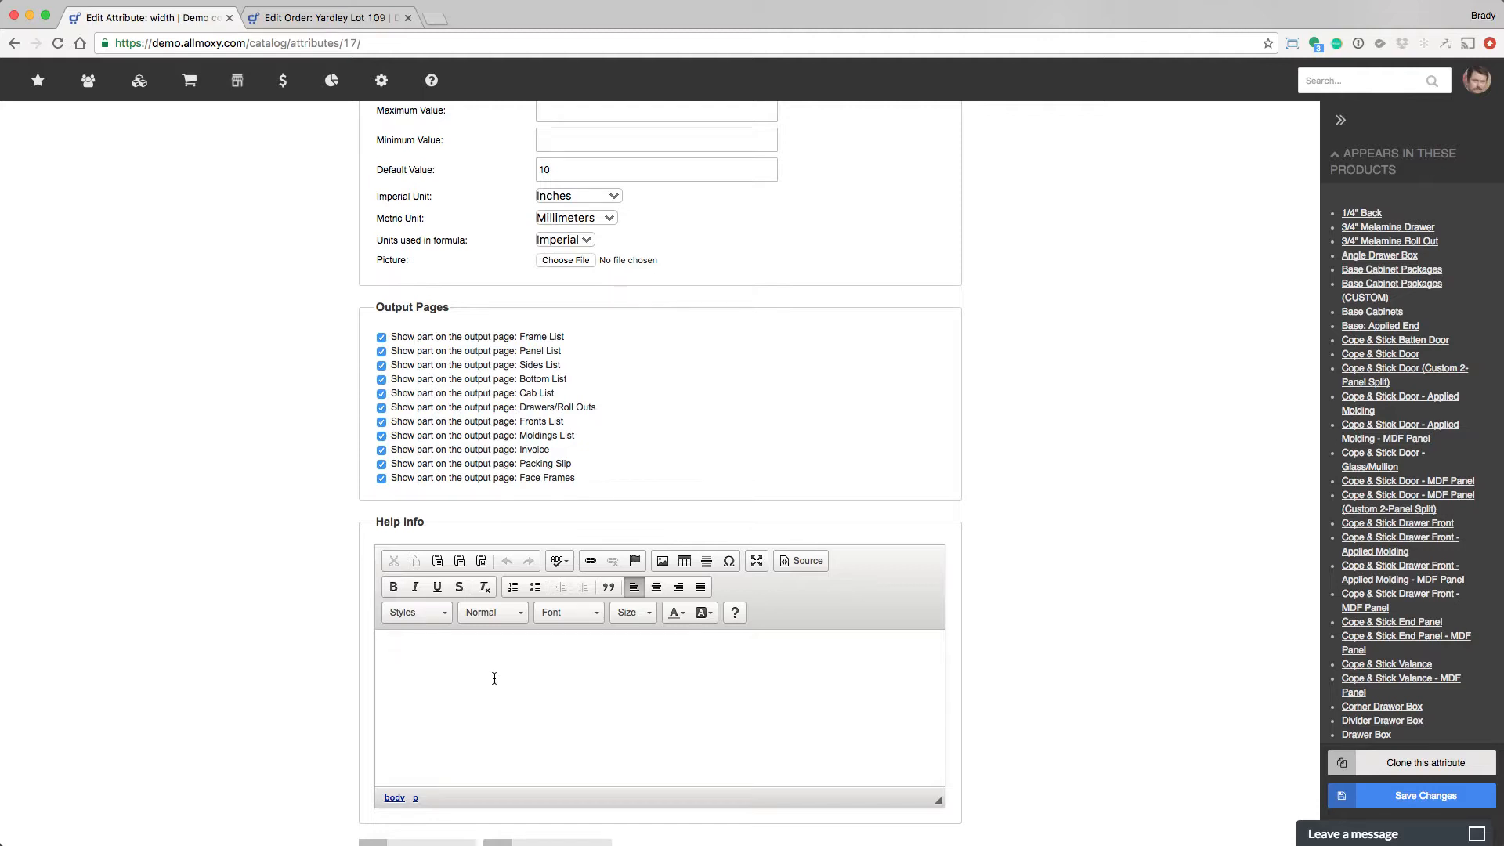
text(Wysiwyg)
drag(429, 653, 372, 647)
key(BackSpace)
click(807, 562)
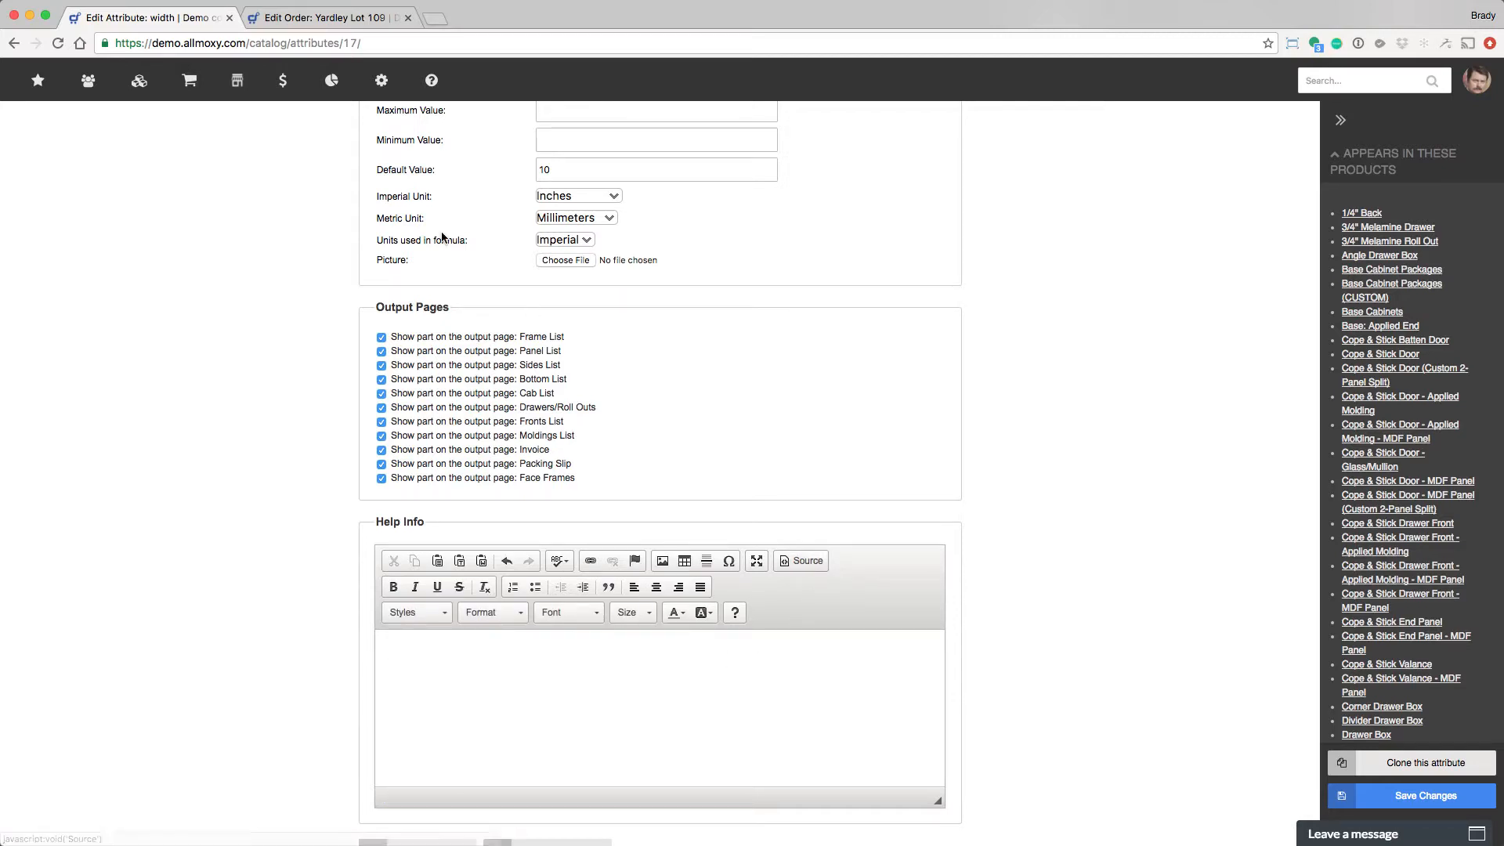
Glance at the order, then leave the Width attribute for the Product Attributes list
click(306, 20)
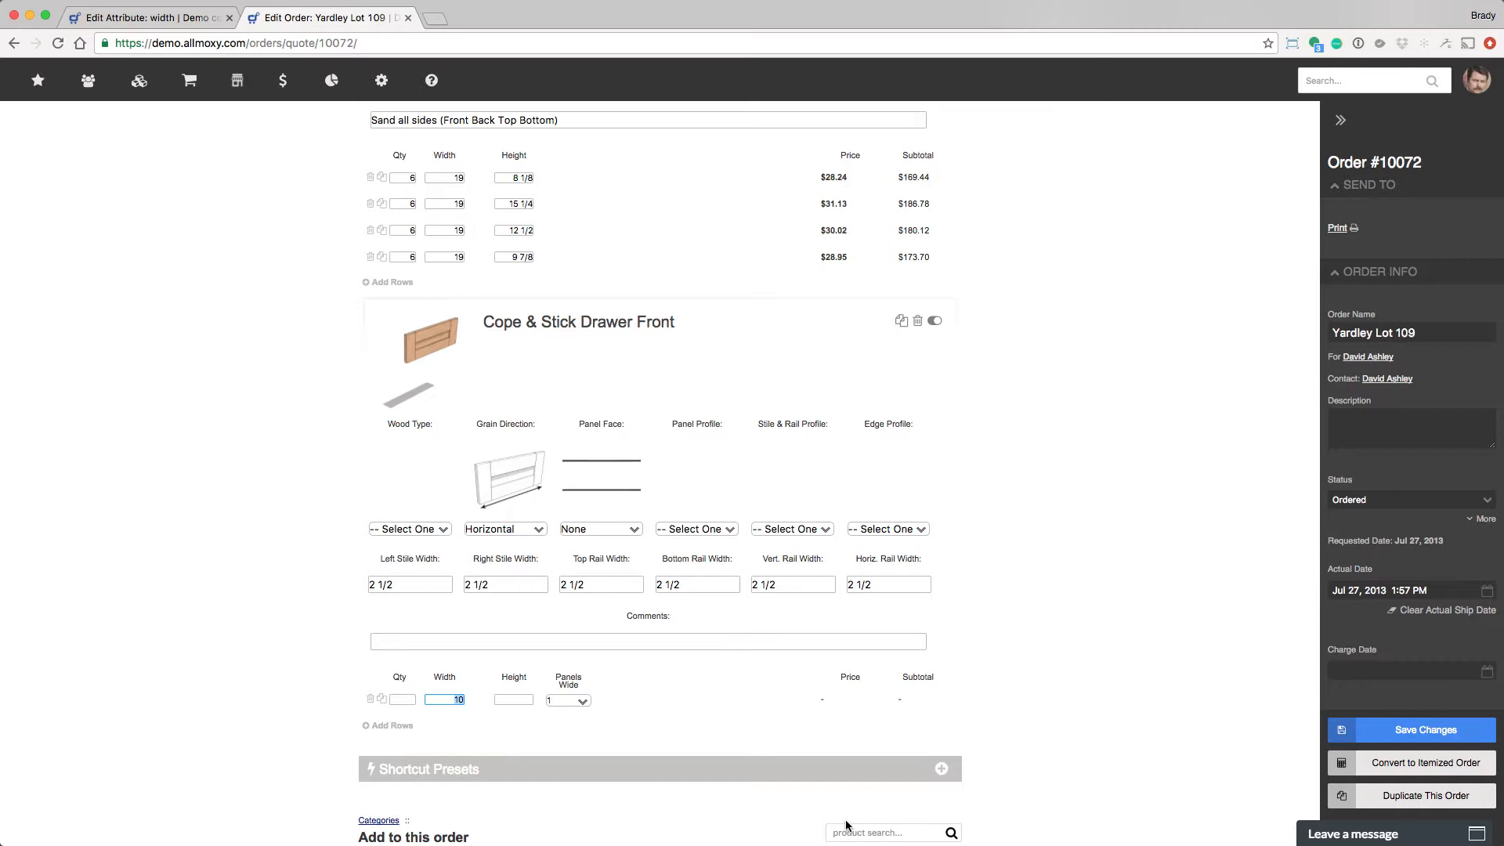
key(ctrl+shift+Tab)
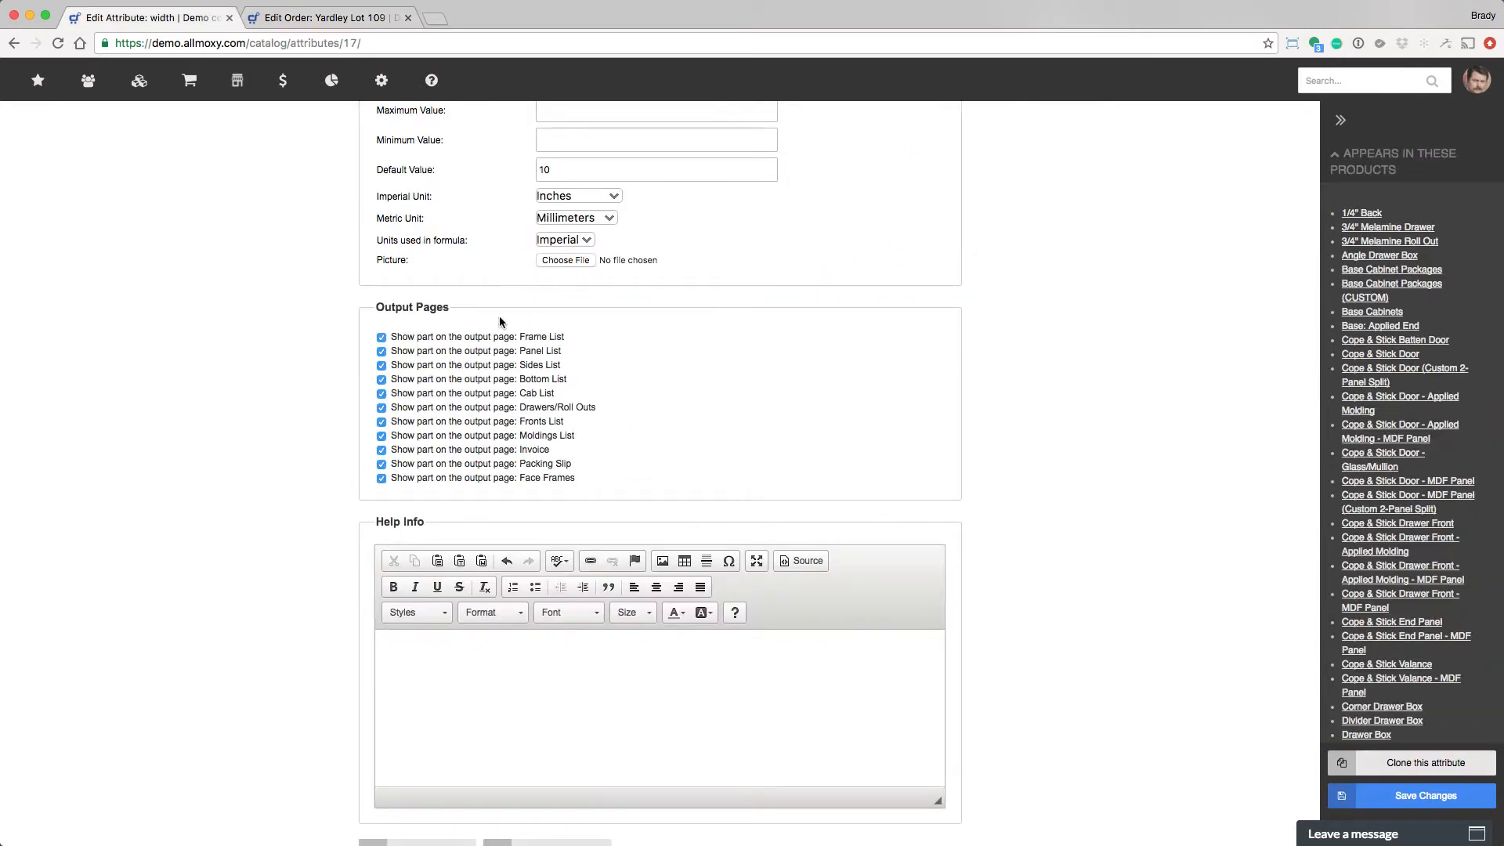
scroll(840, 571, down, 3)
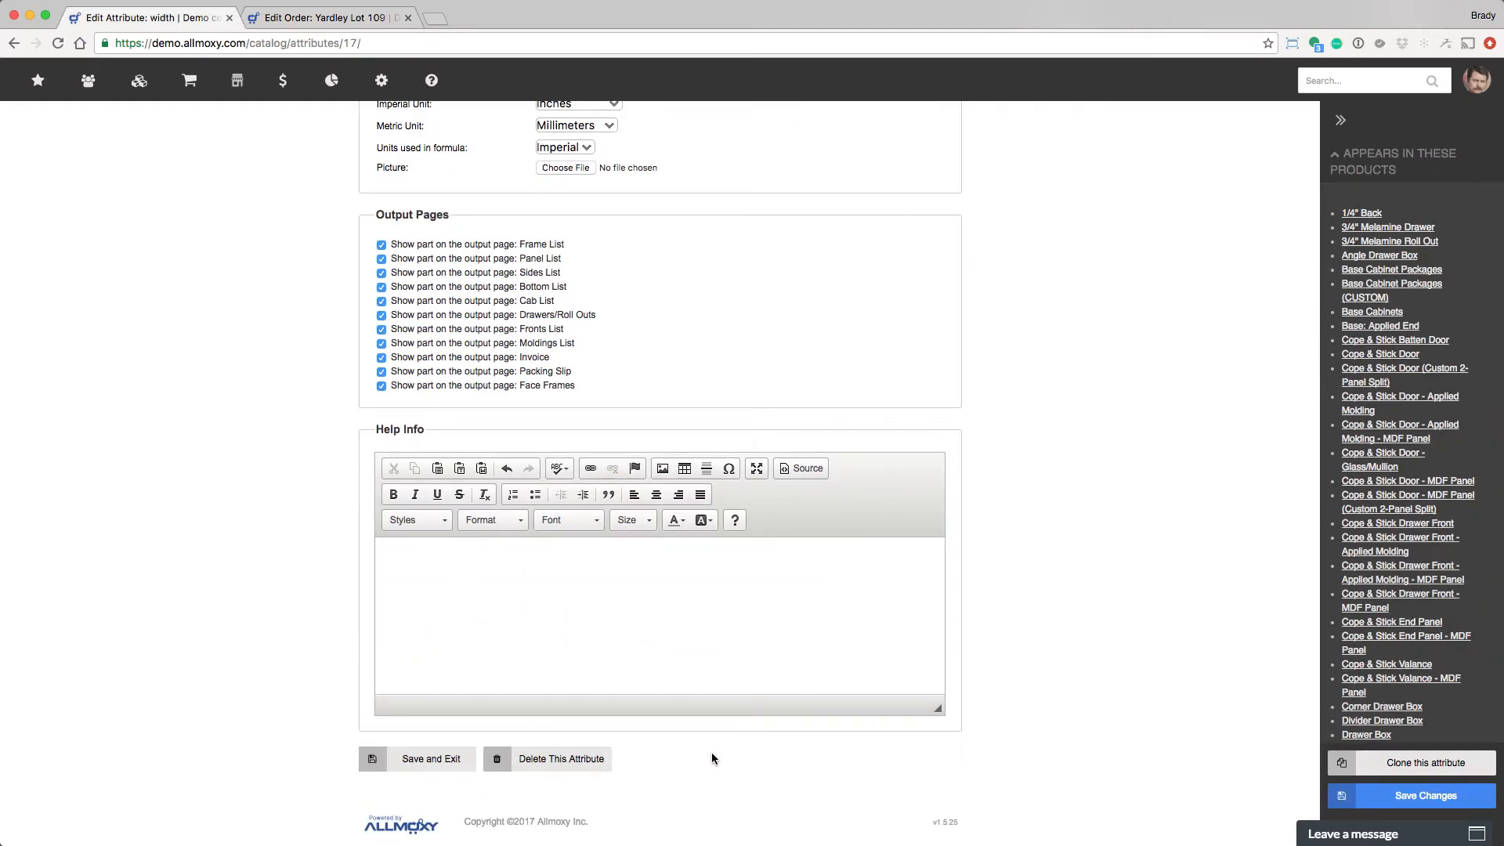
click(450, 759)
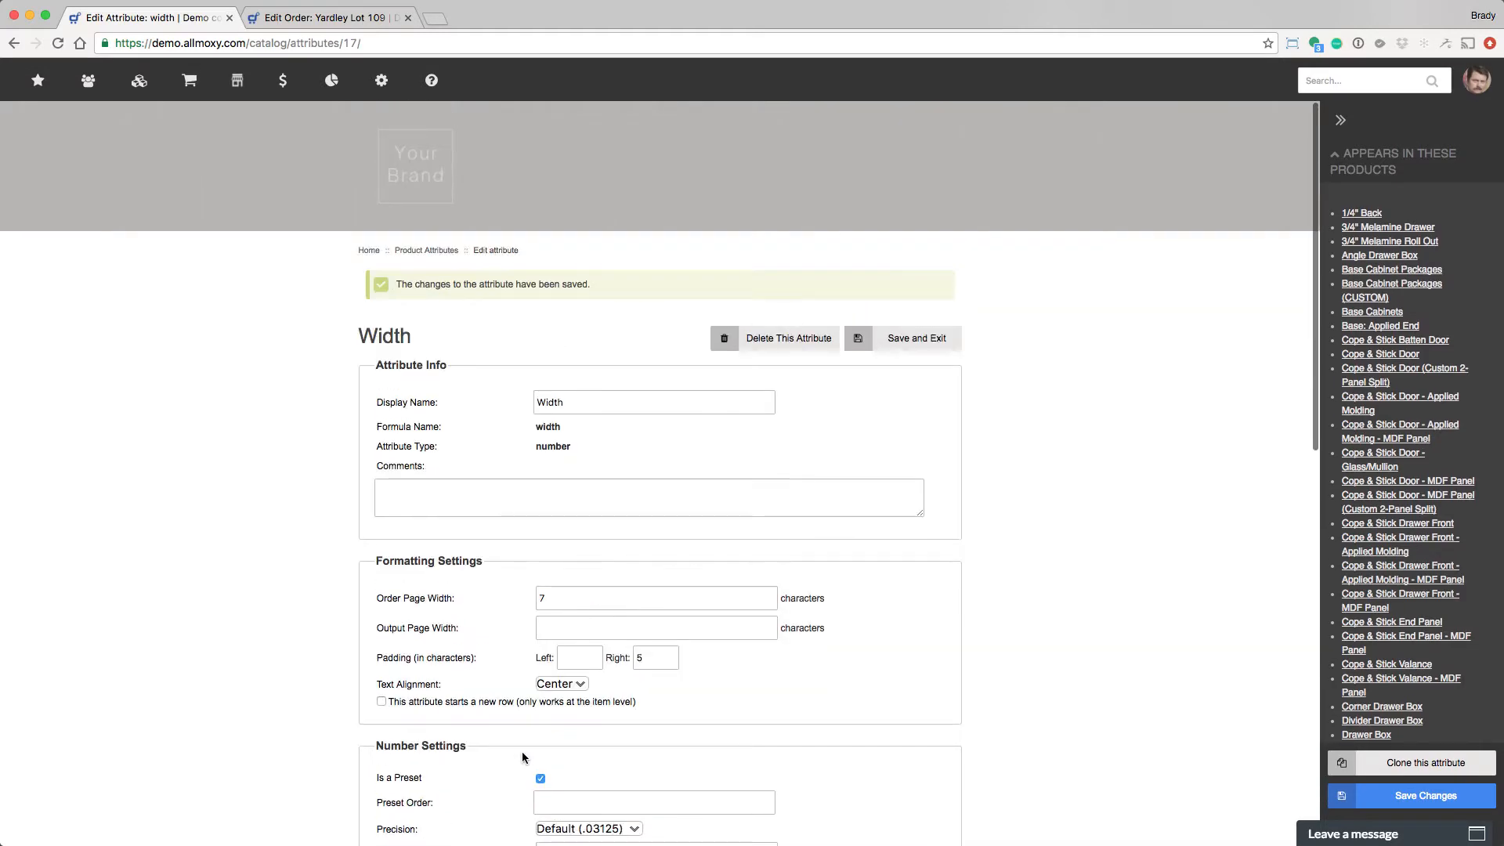
click(429, 251)
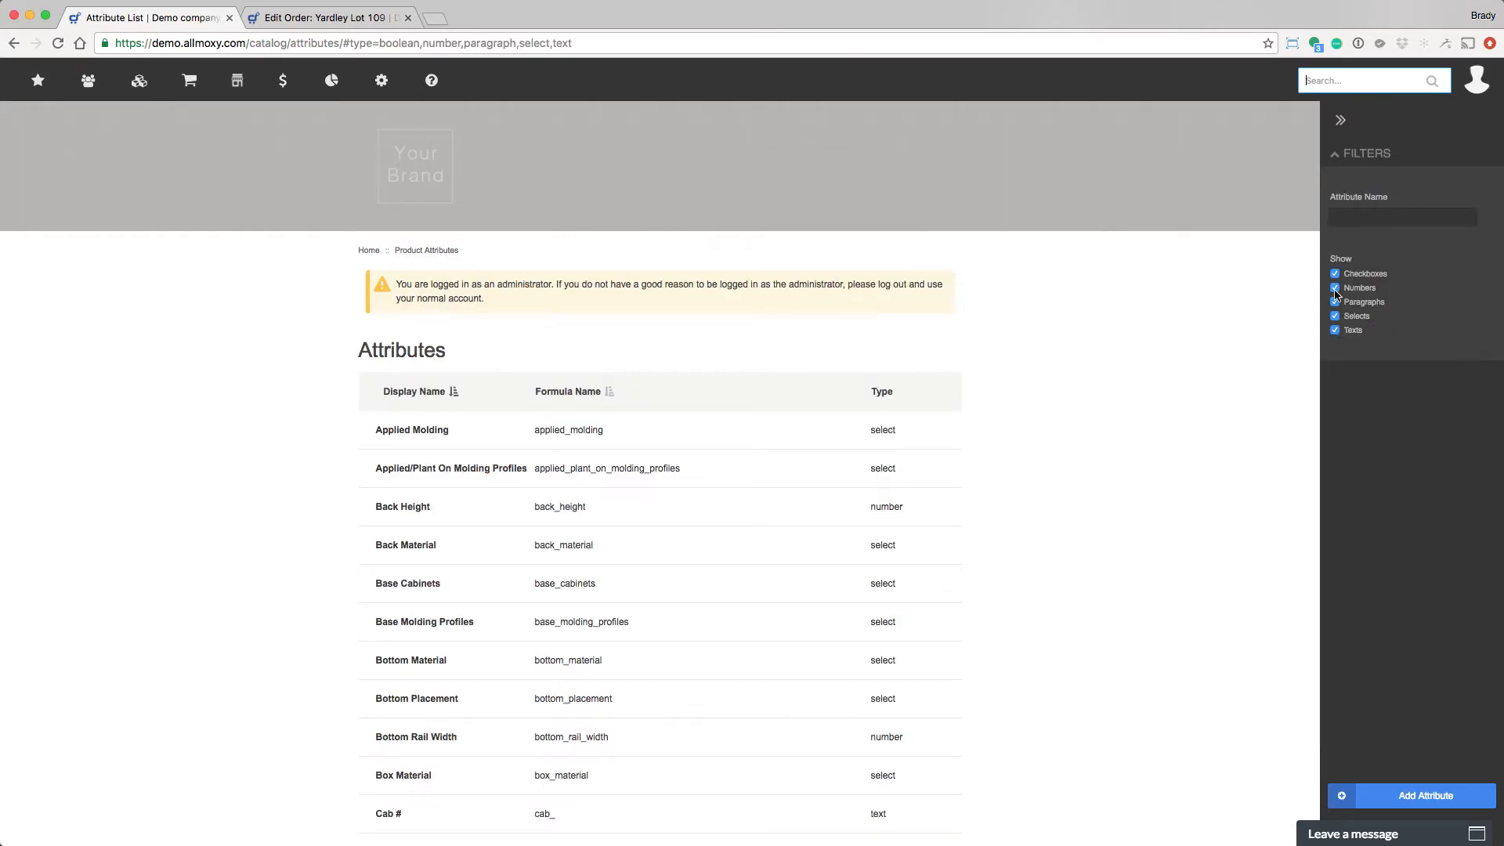
Filter the attribute list to show only Checkboxes, excluding Numbers, Paragraphs, Selects and Texts
click(1335, 288)
click(1335, 303)
click(1335, 315)
click(1335, 330)
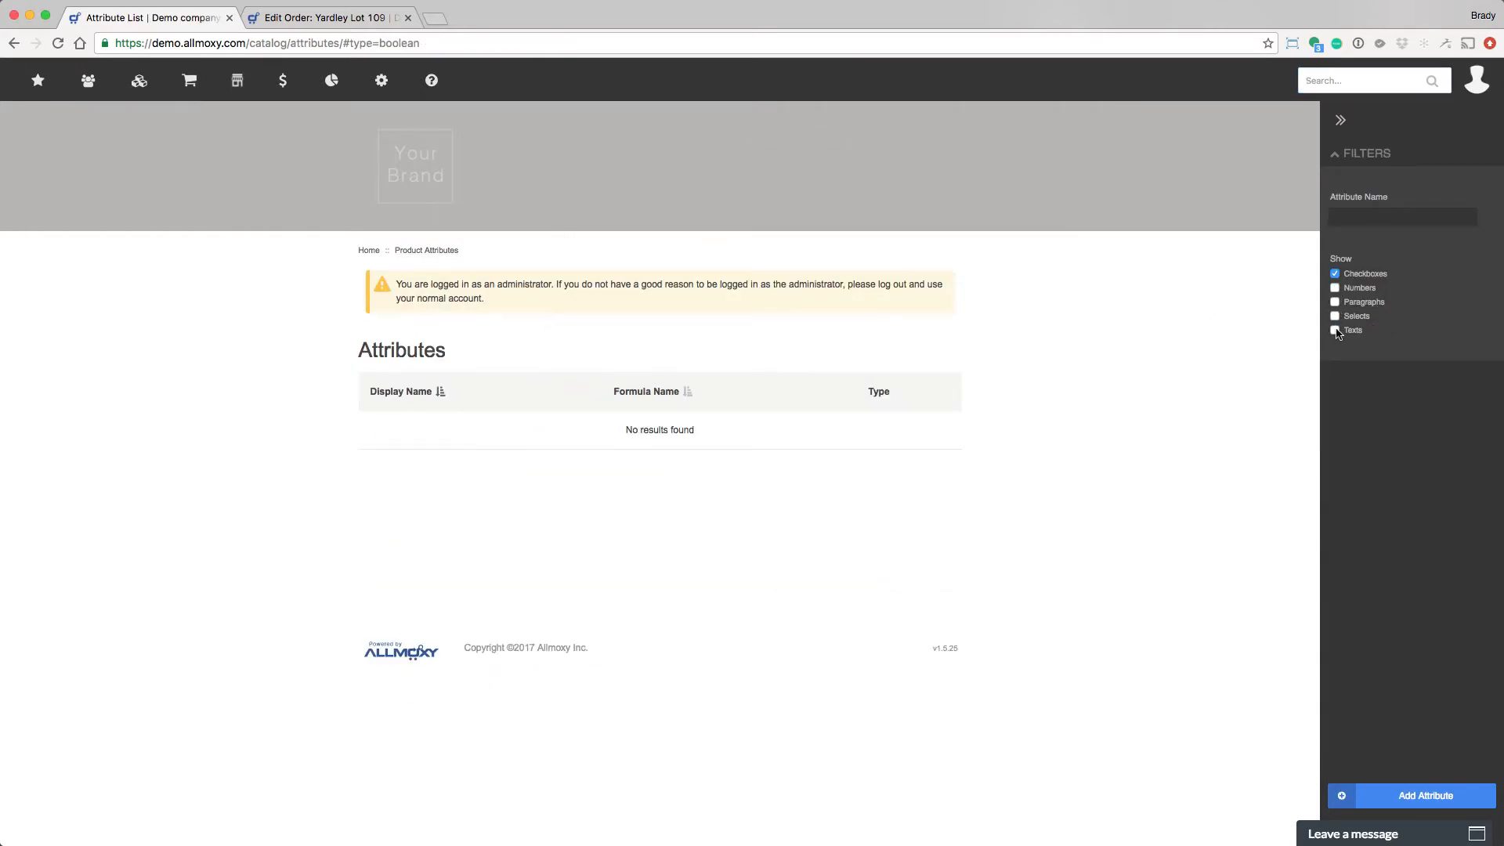
Start a new attribute of type boolean (checkbox, yes/no question) and review its checkbox settings and output pages
click(1460, 807)
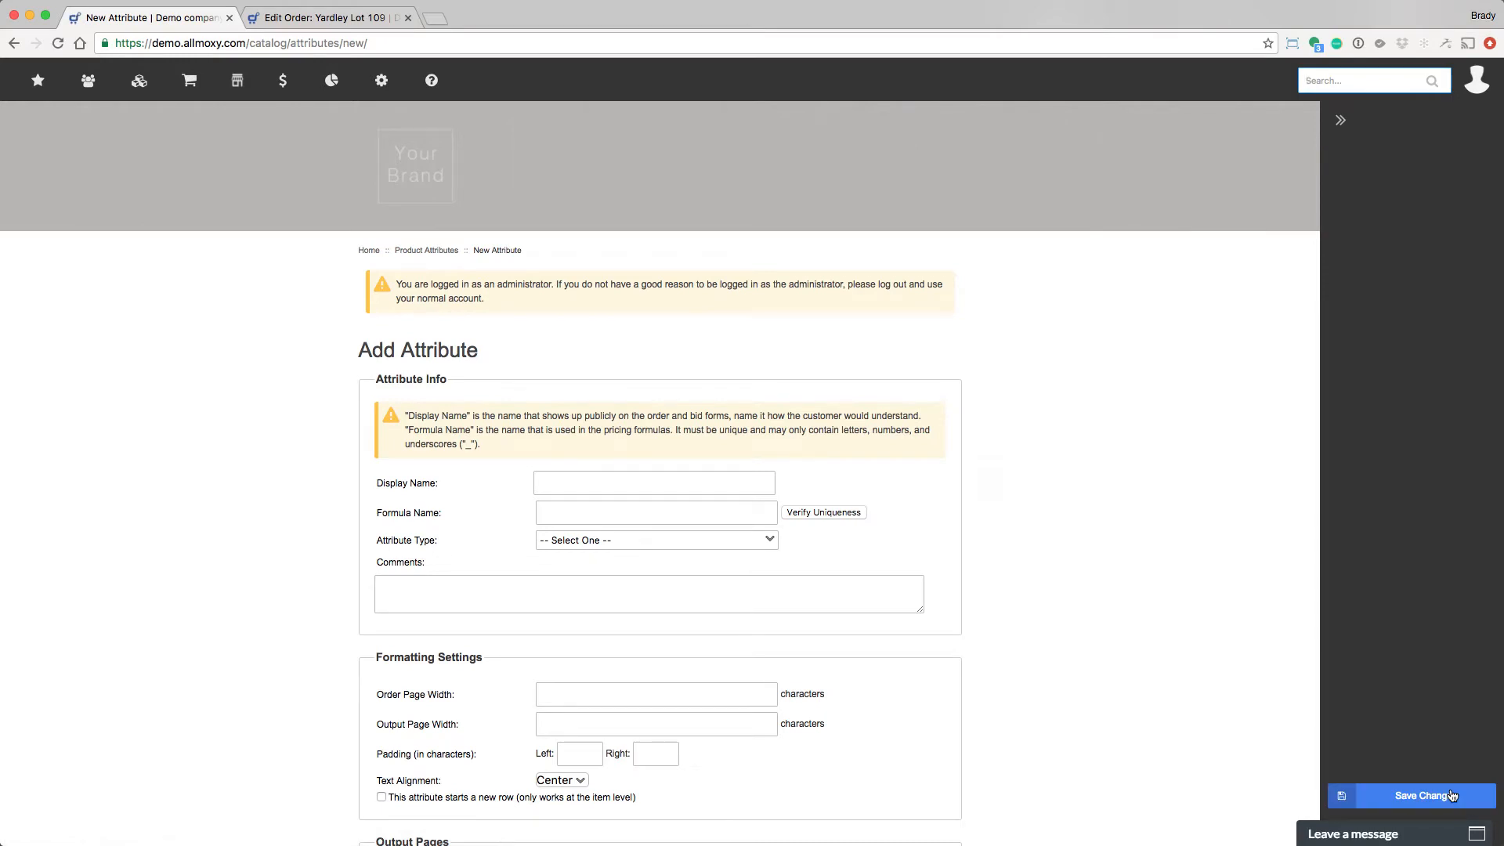
click(578, 540)
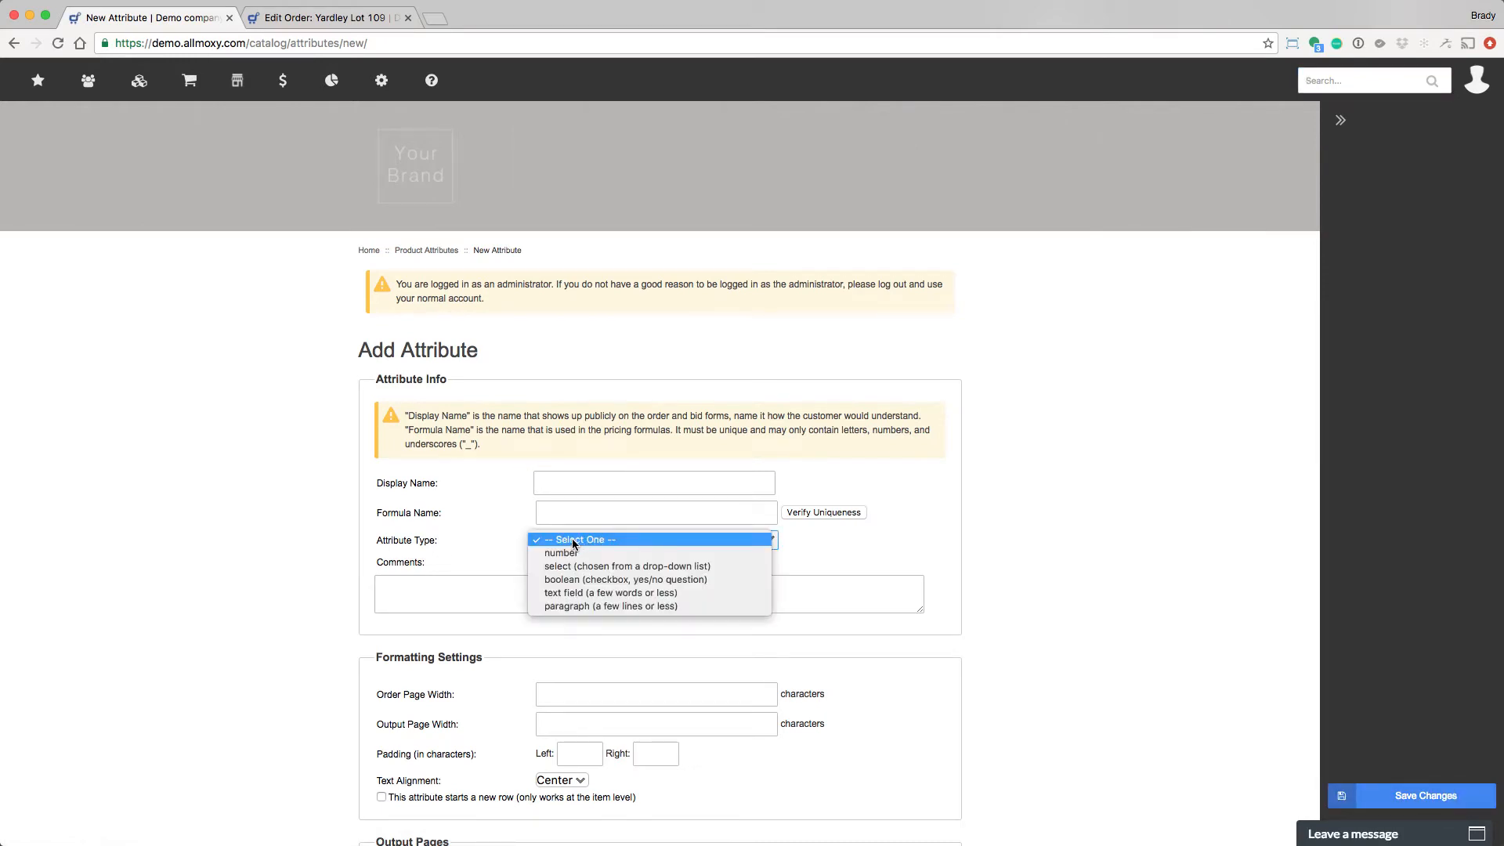
click(581, 582)
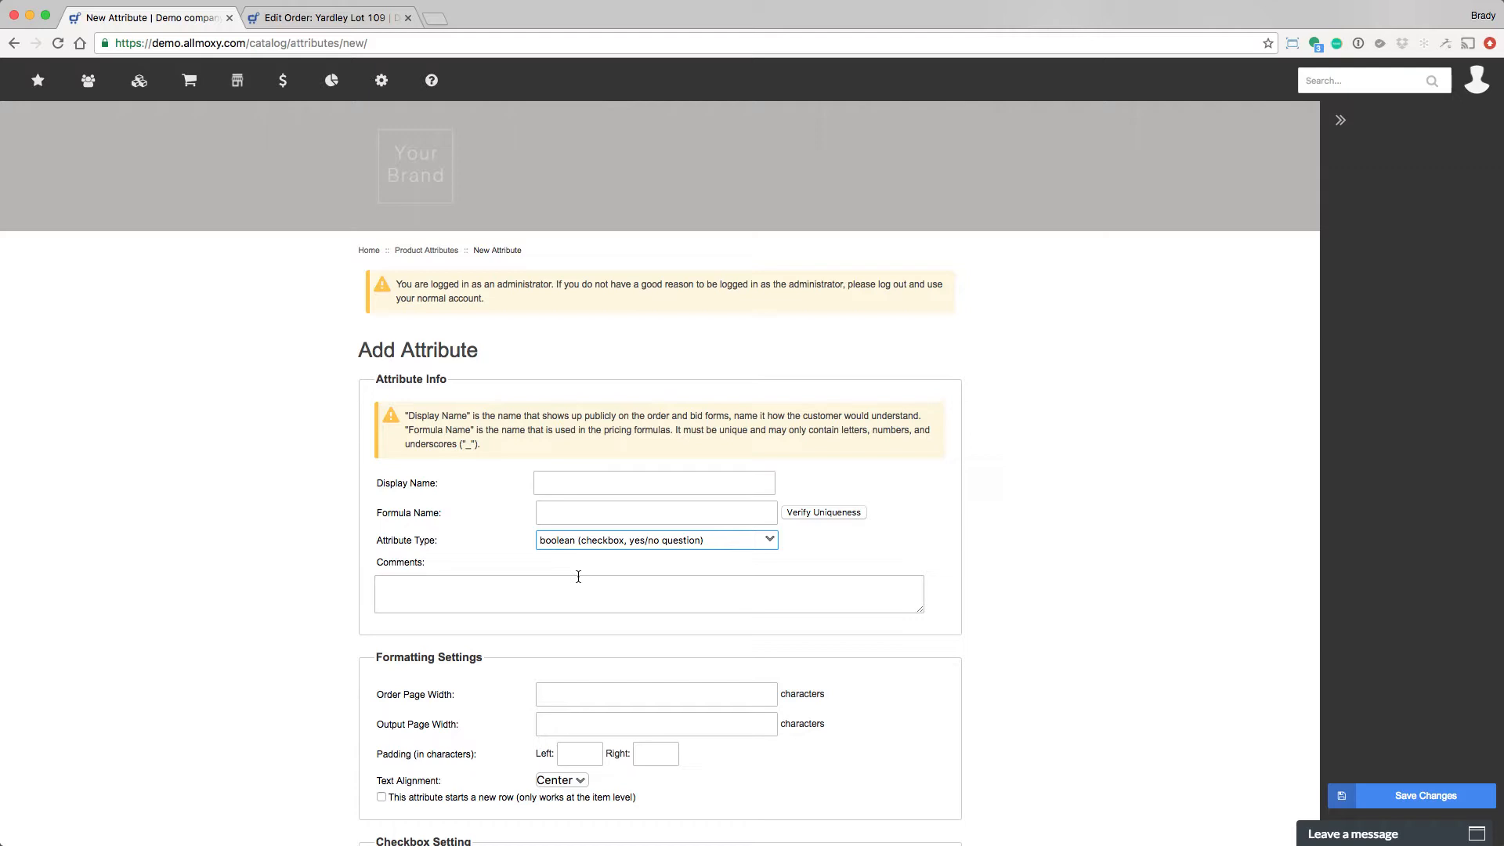
scroll(578, 576, down, 5)
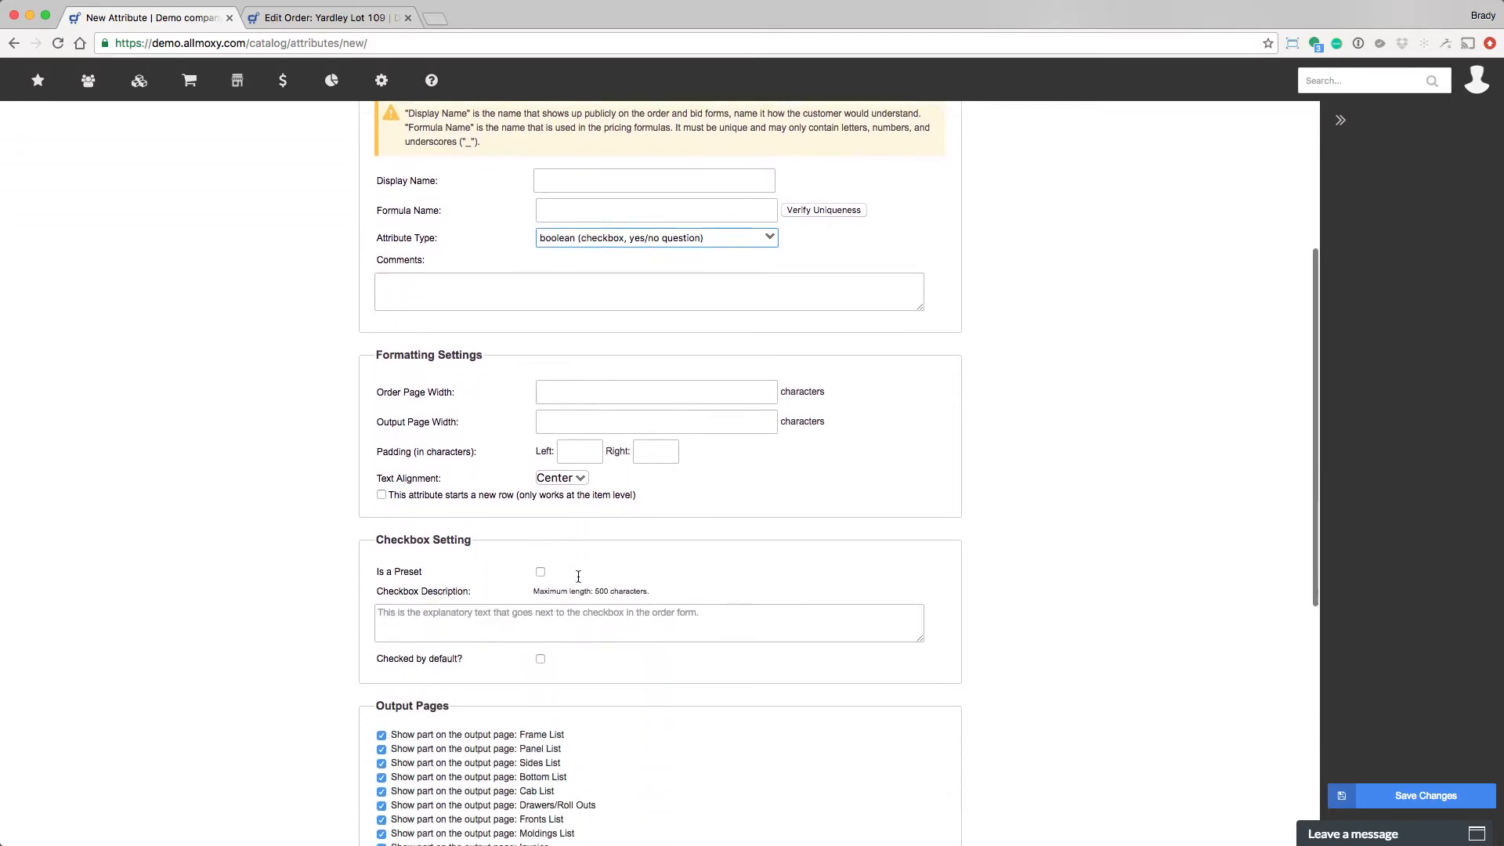
scroll(578, 577, down, 1)
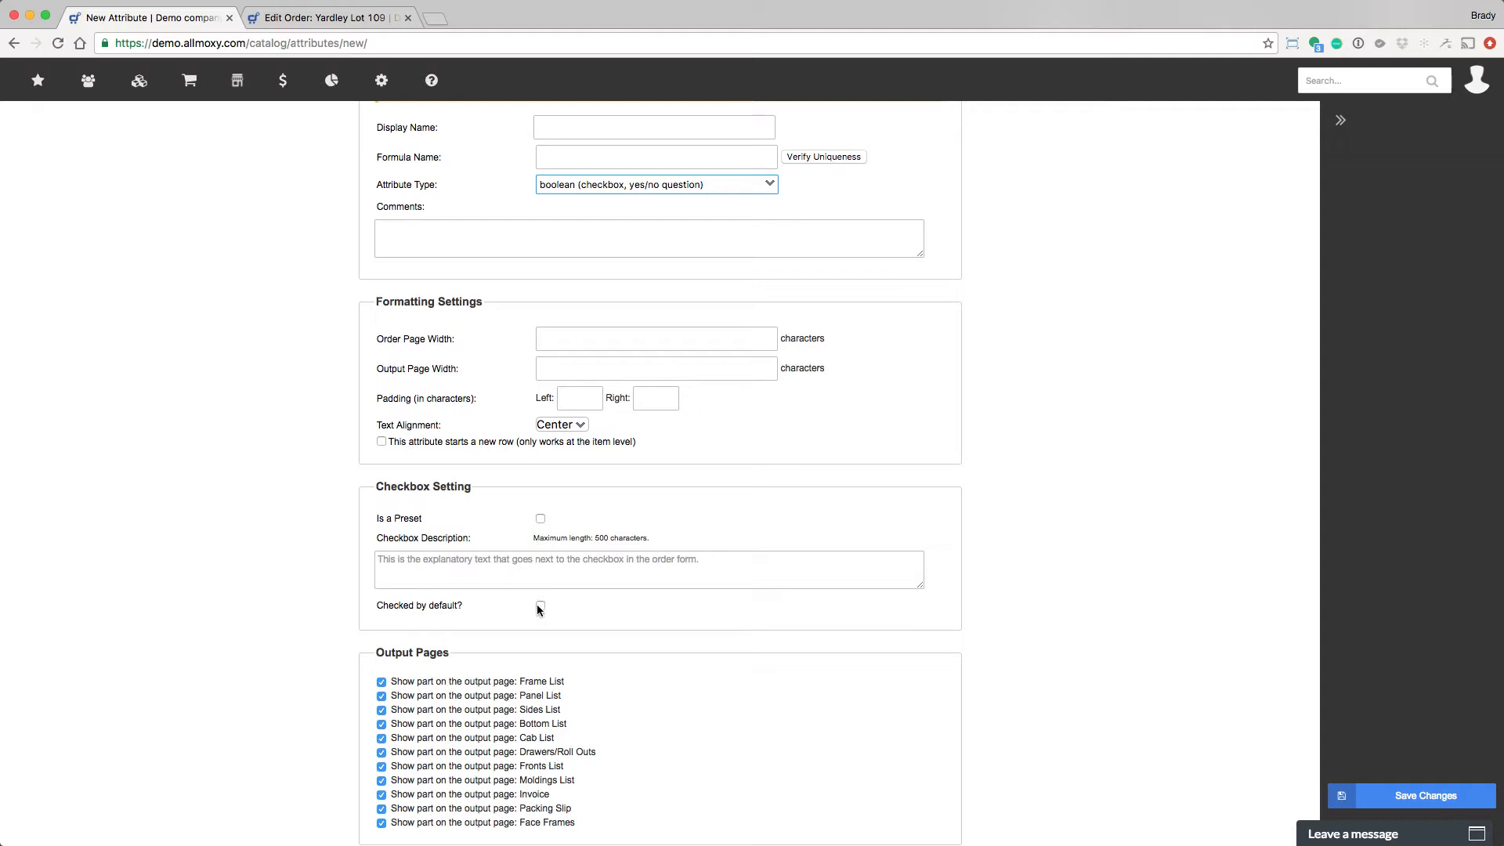
scroll(539, 609, down, 6)
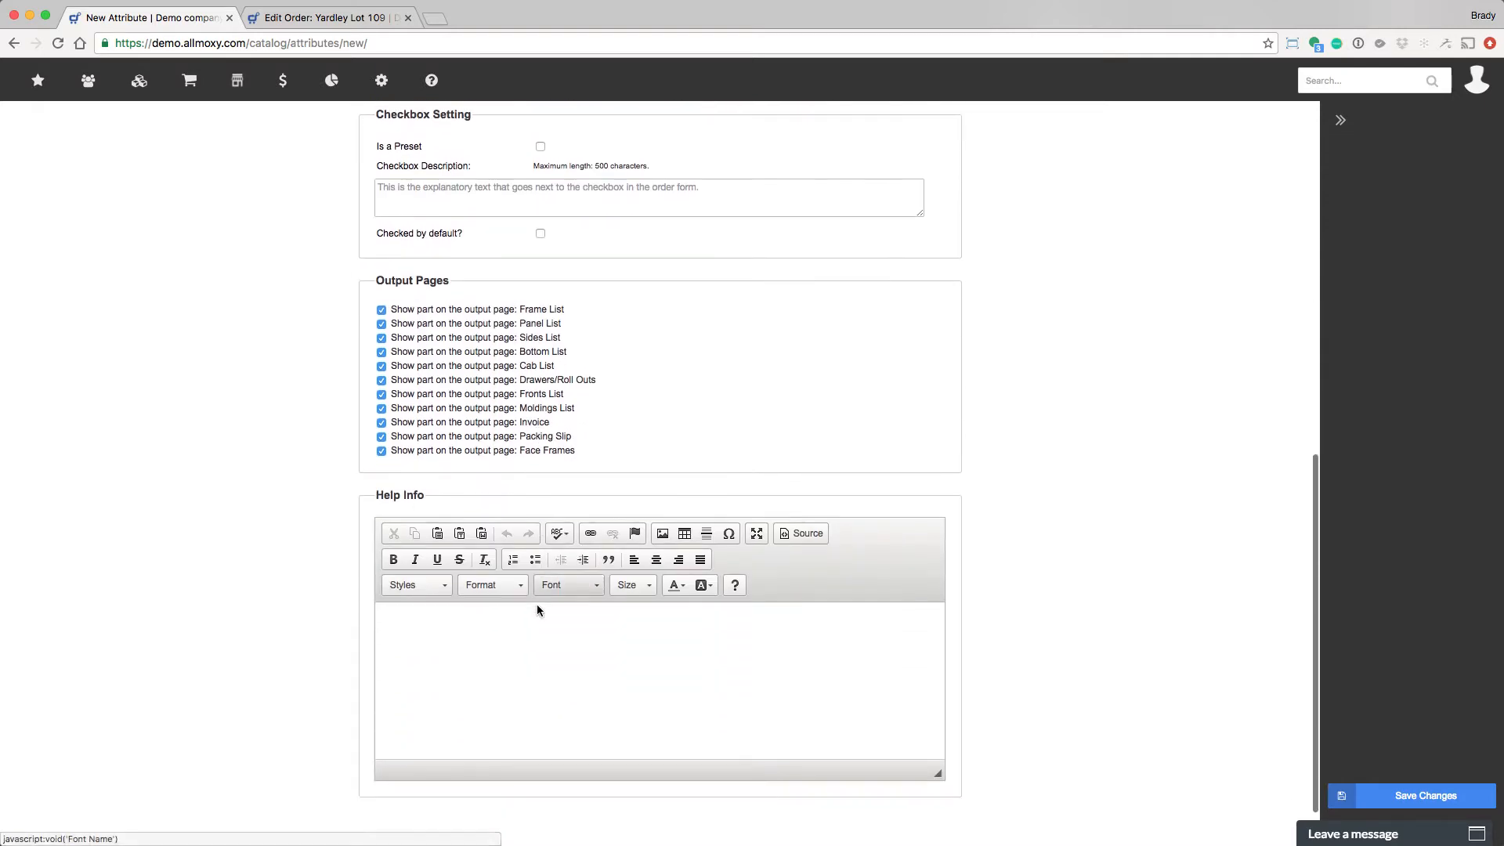
scroll(537, 607, up, 10)
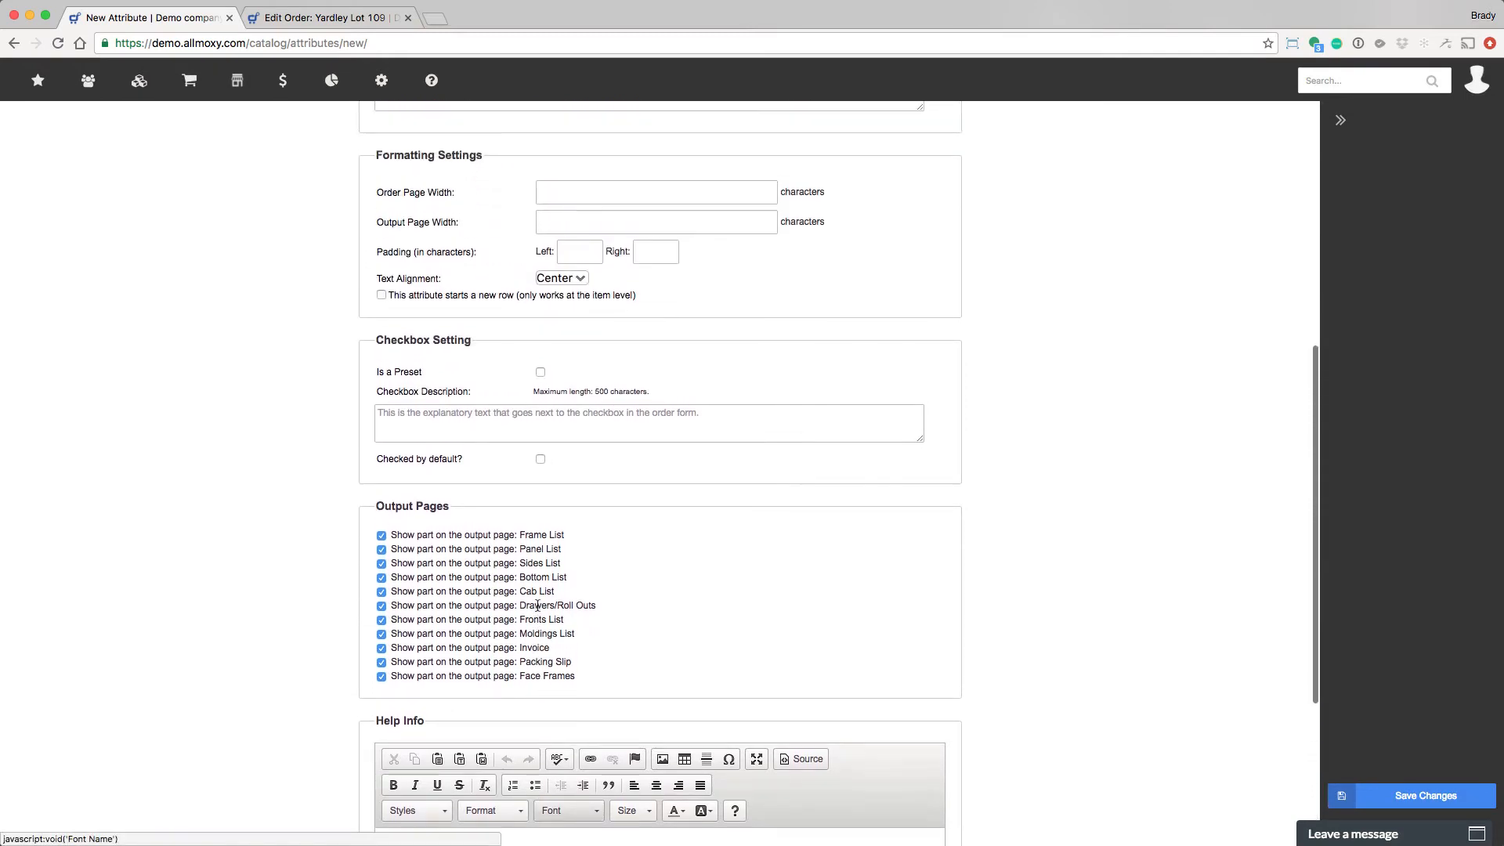
Switch the new attribute's type to text field (a few words or less) and review its Text Settings
click(630, 540)
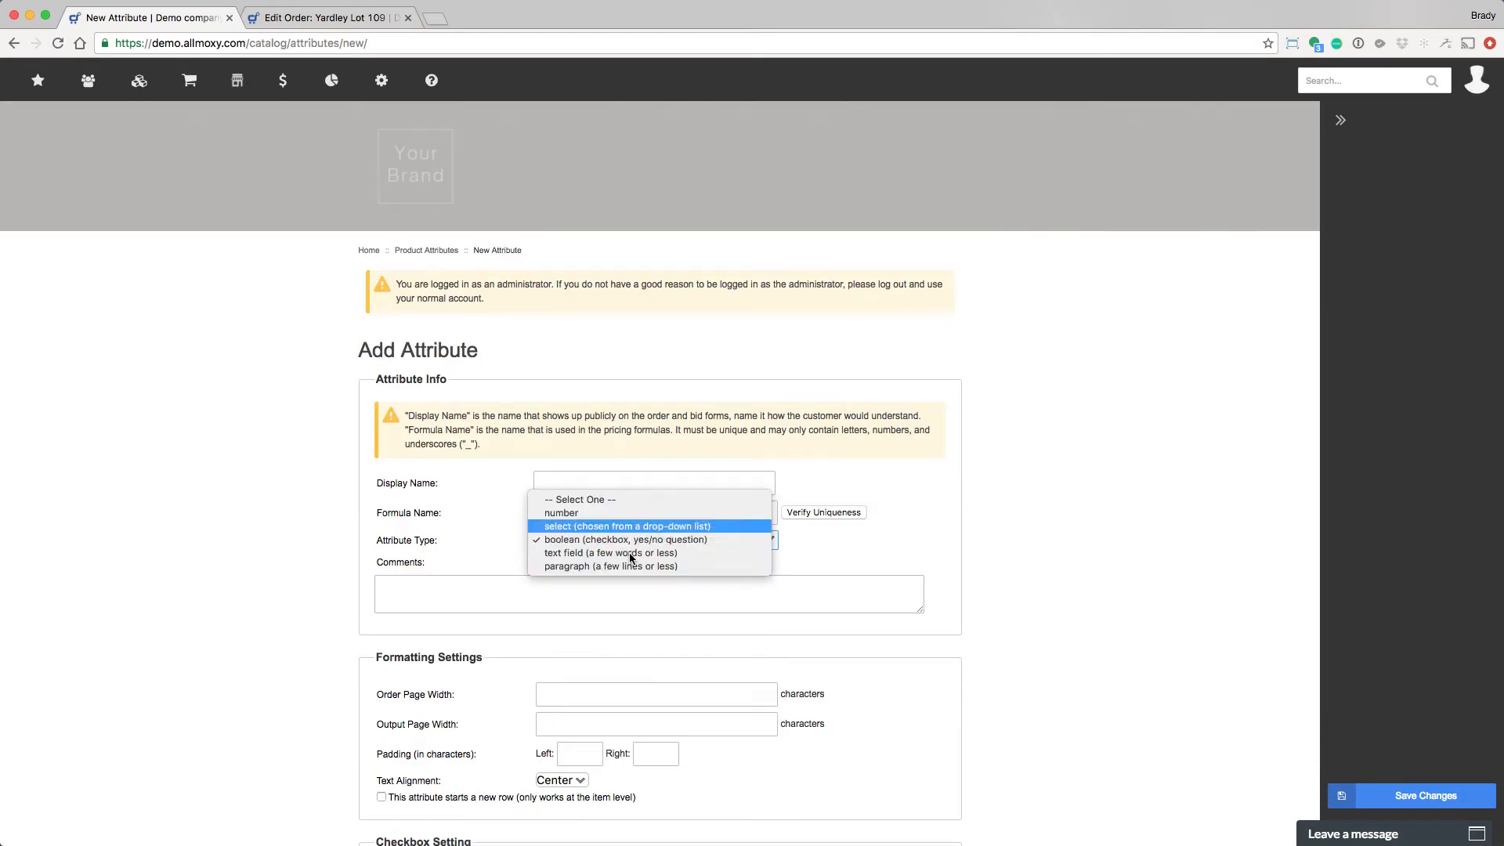
key(Up)
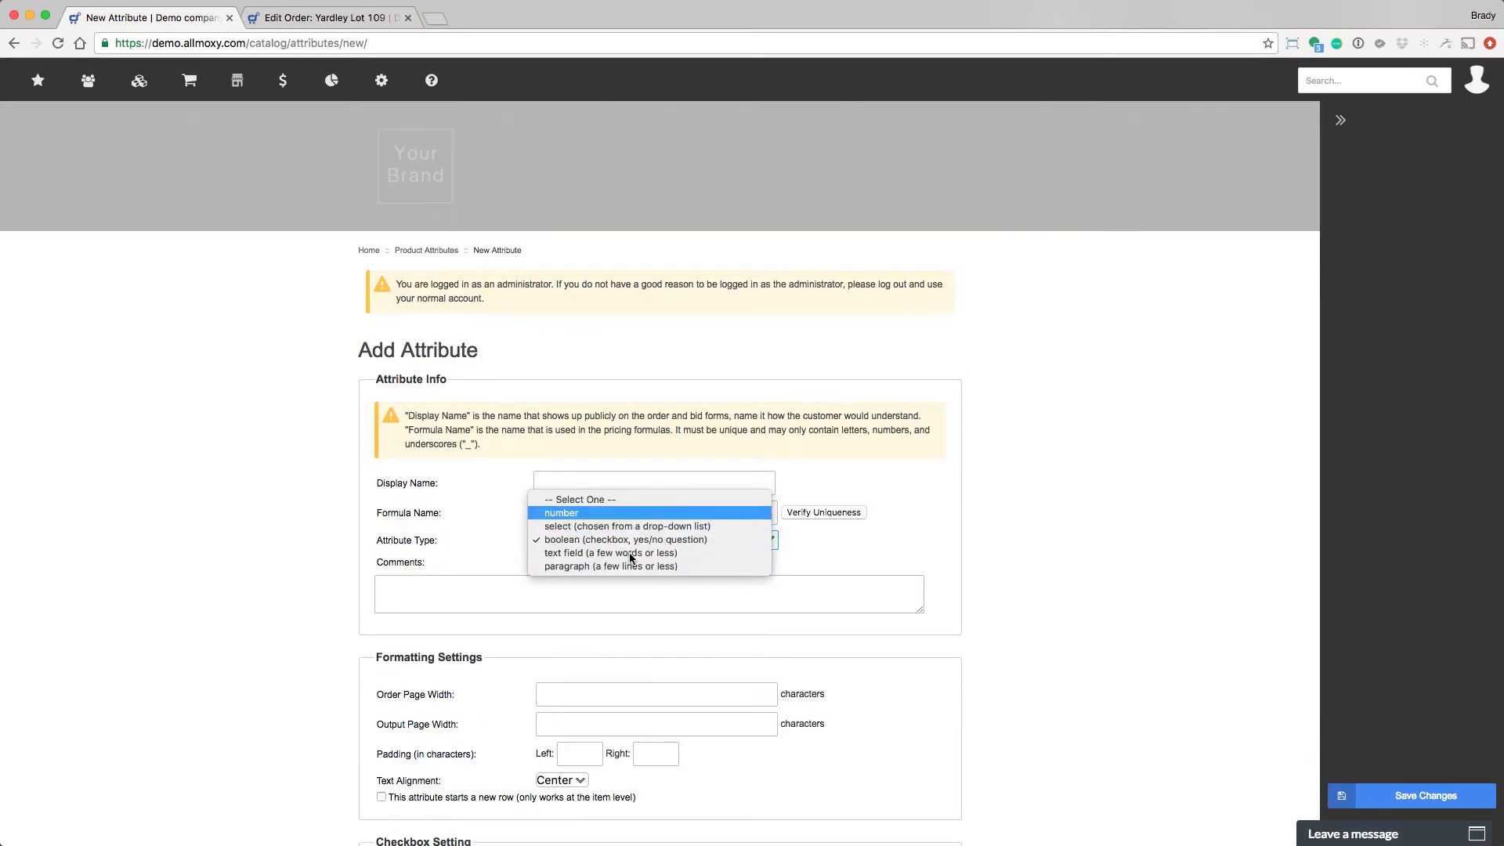
key(Down)
key(Down)
key(Down)
key(Return)
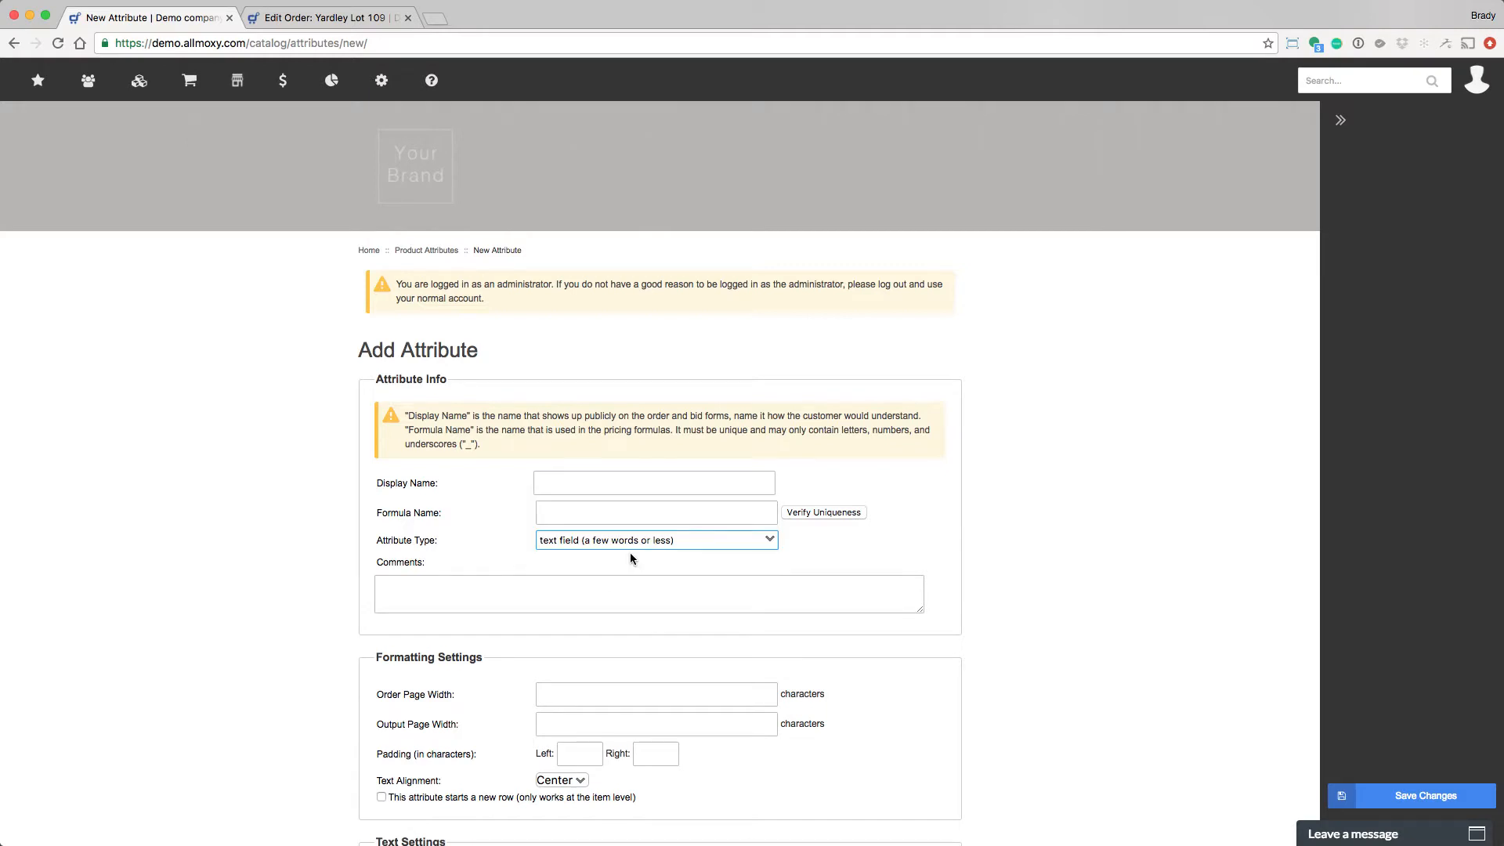
scroll(631, 558, down, 6)
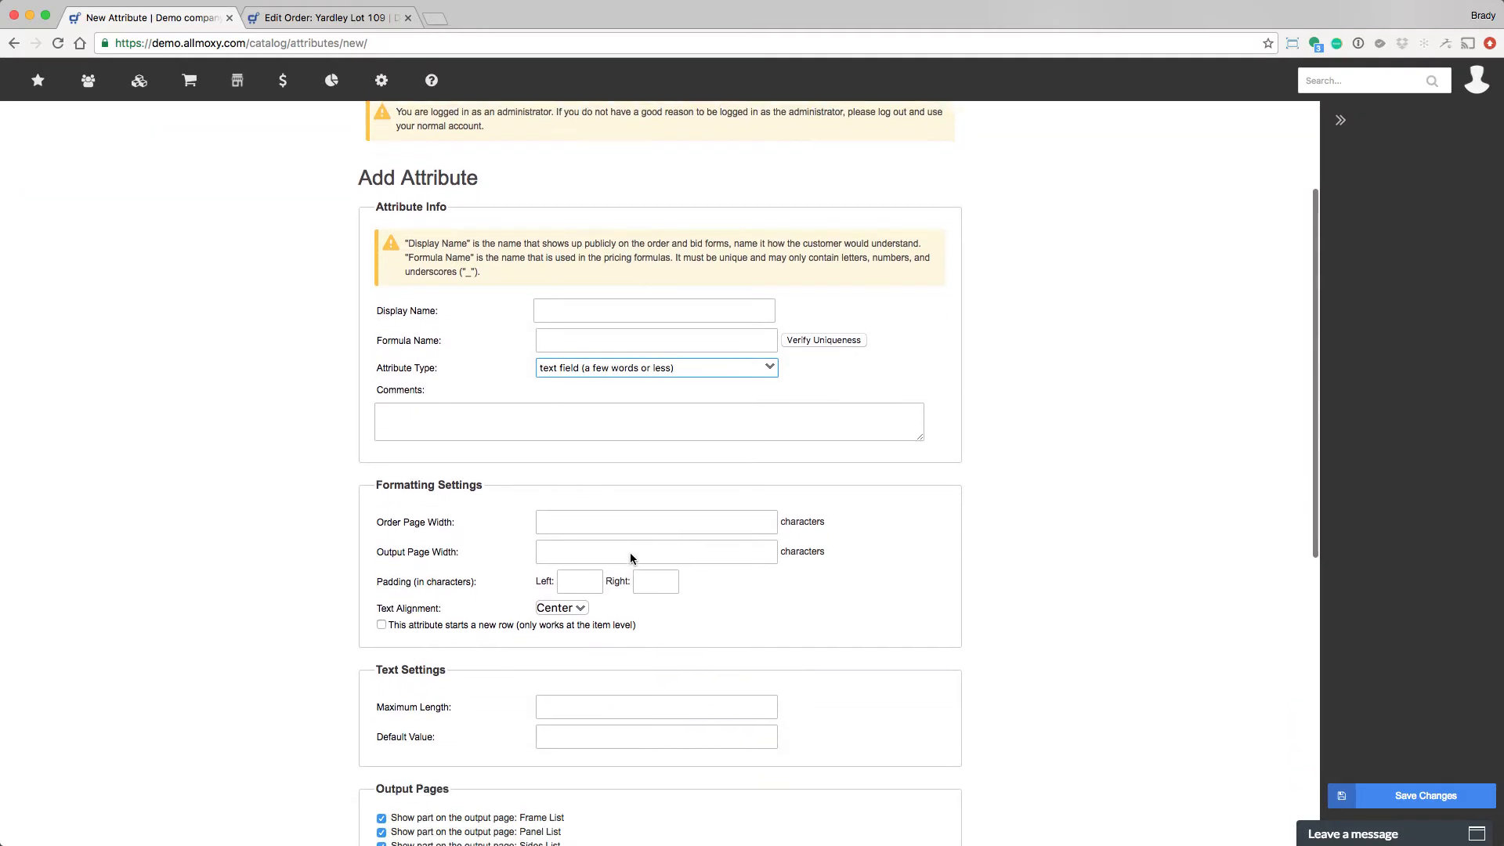
scroll(630, 552, up, 6)
Change the new attribute's type to paragraph (a few lines or less) and examine its Paragraph Settings
click(632, 544)
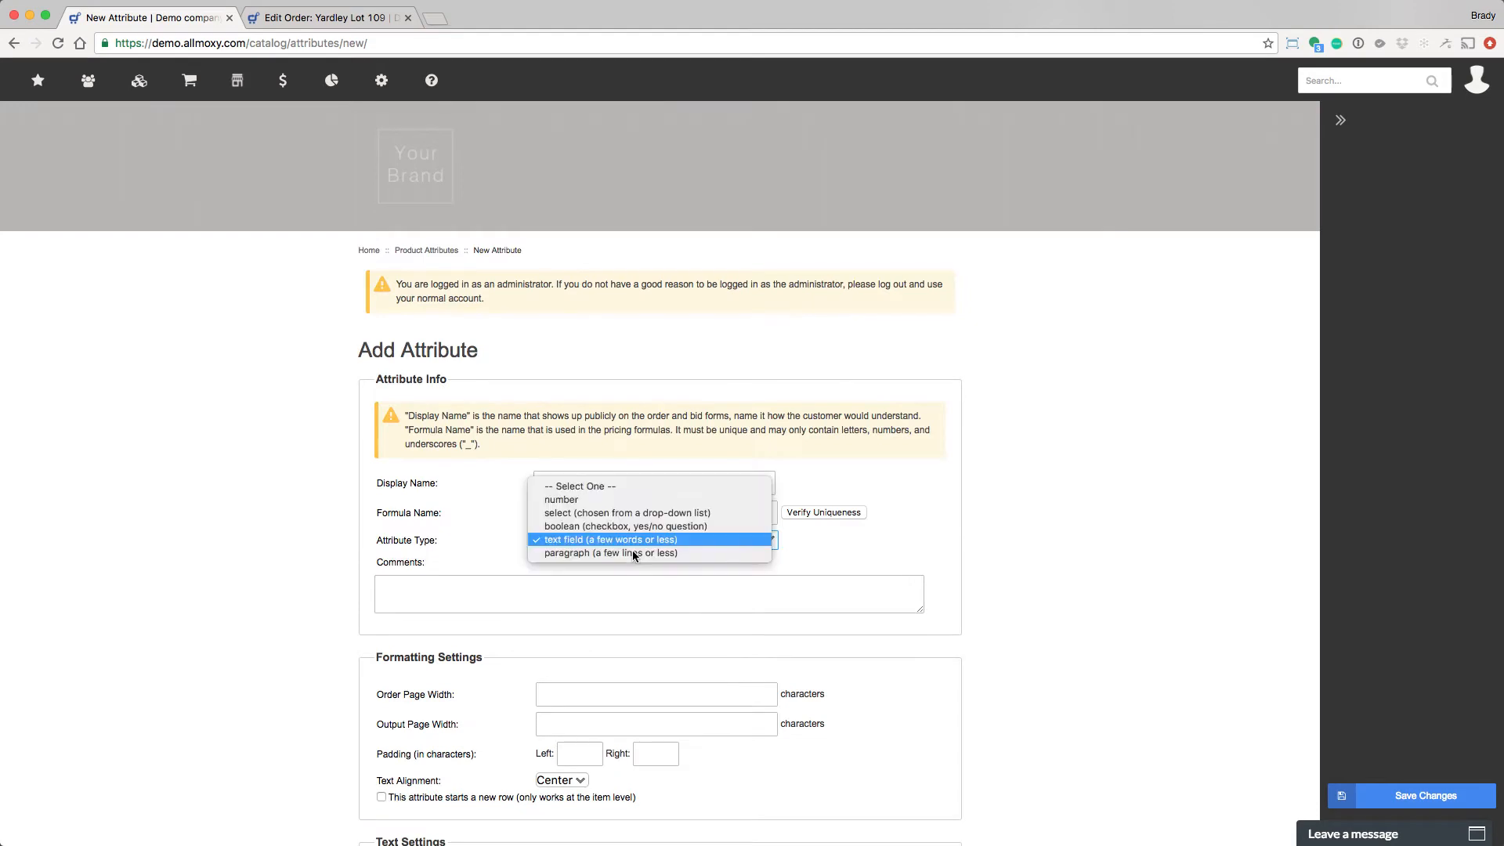
click(632, 552)
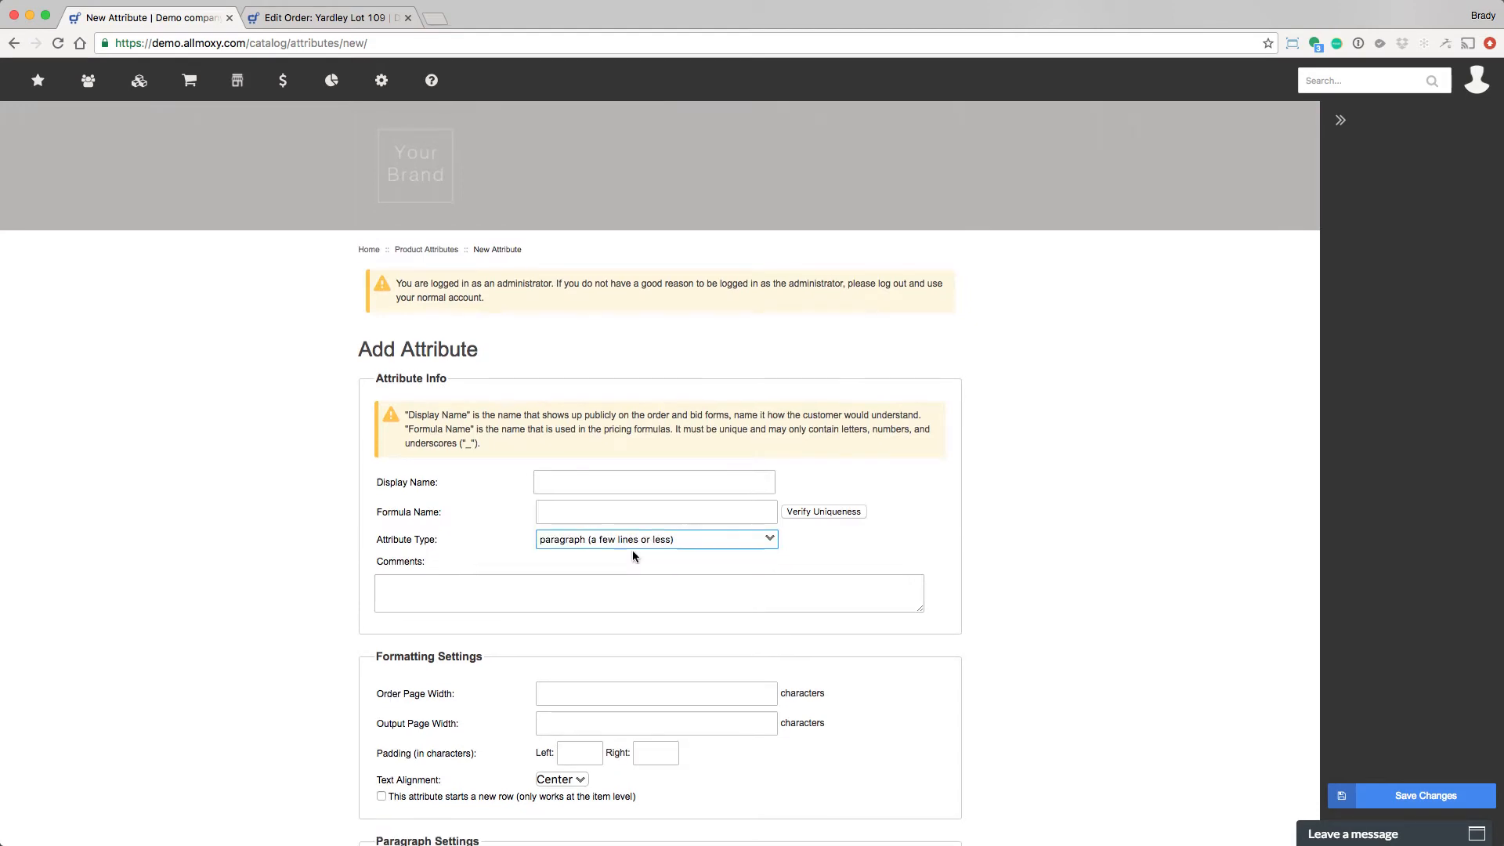
scroll(632, 549, down, 3)
scroll(632, 556, down, 1)
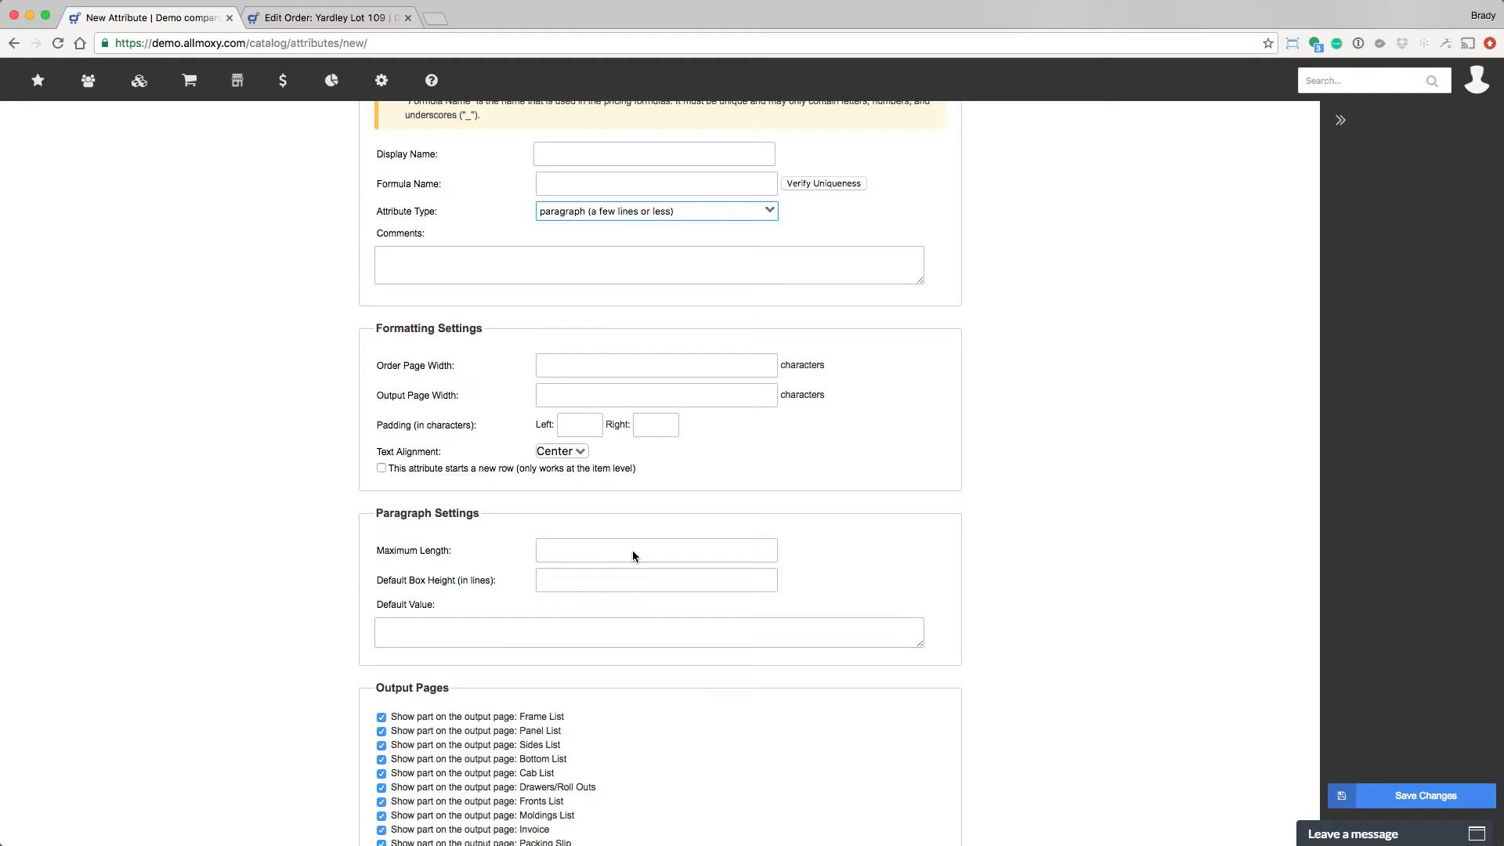
click(561, 582)
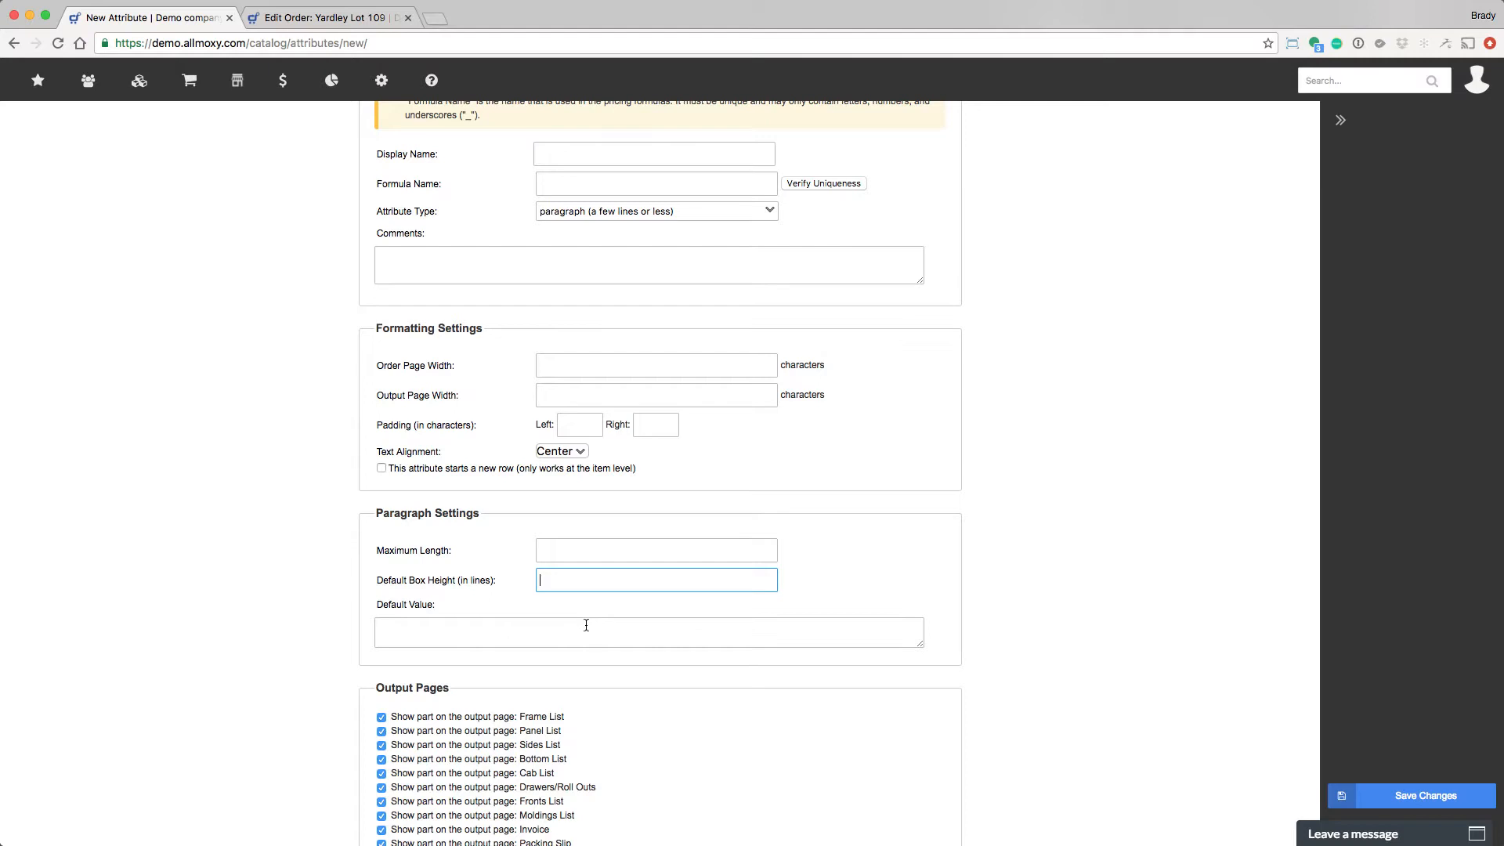
Examine the Default Value field in Paragraph Settings and the Output Pages options
key(Tab)
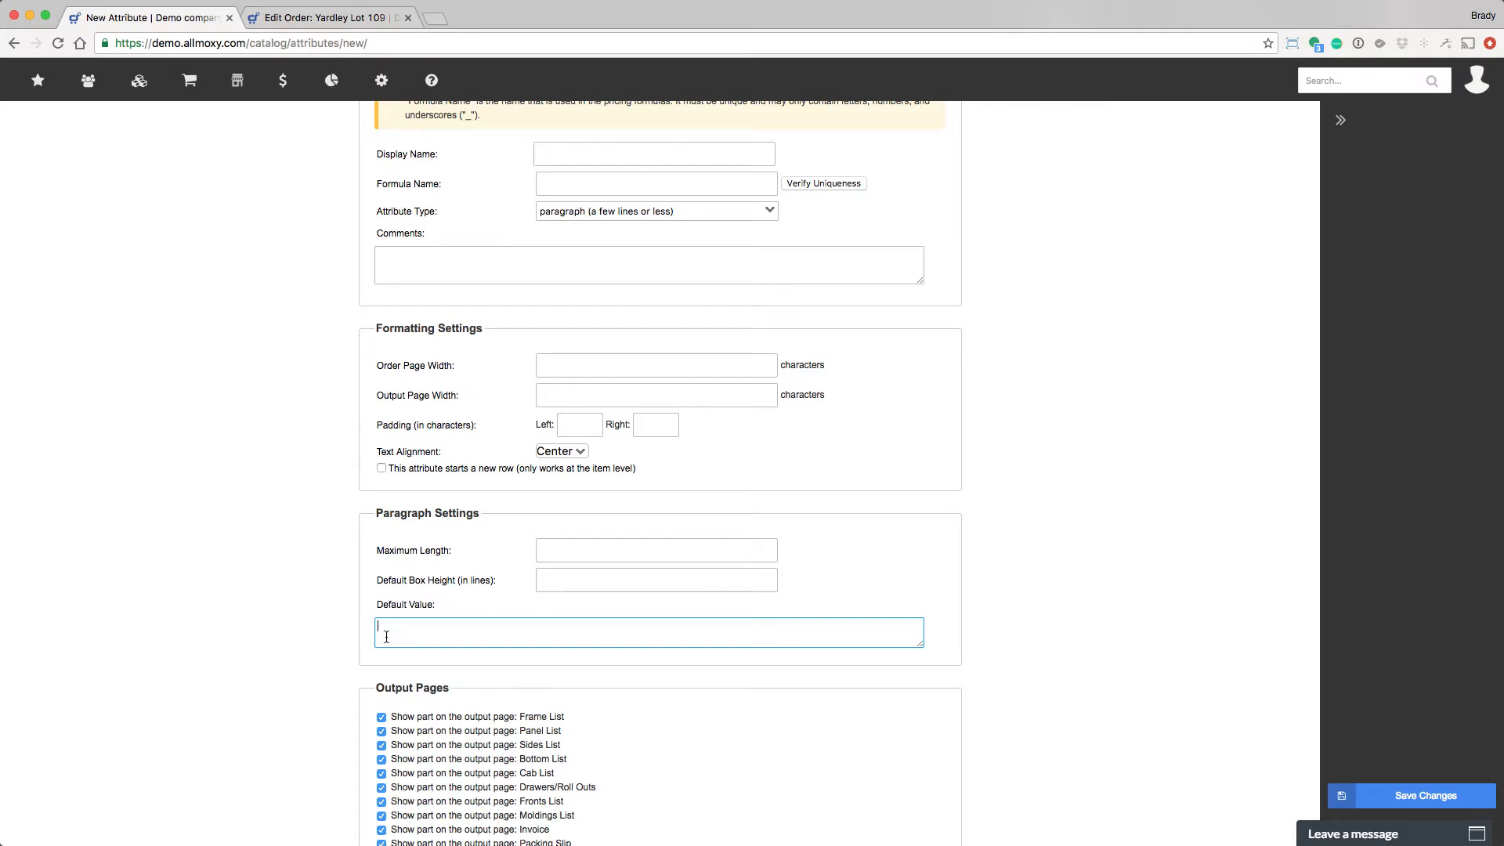
scroll(386, 637, down, 6)
scroll(622, 538, up, 4)
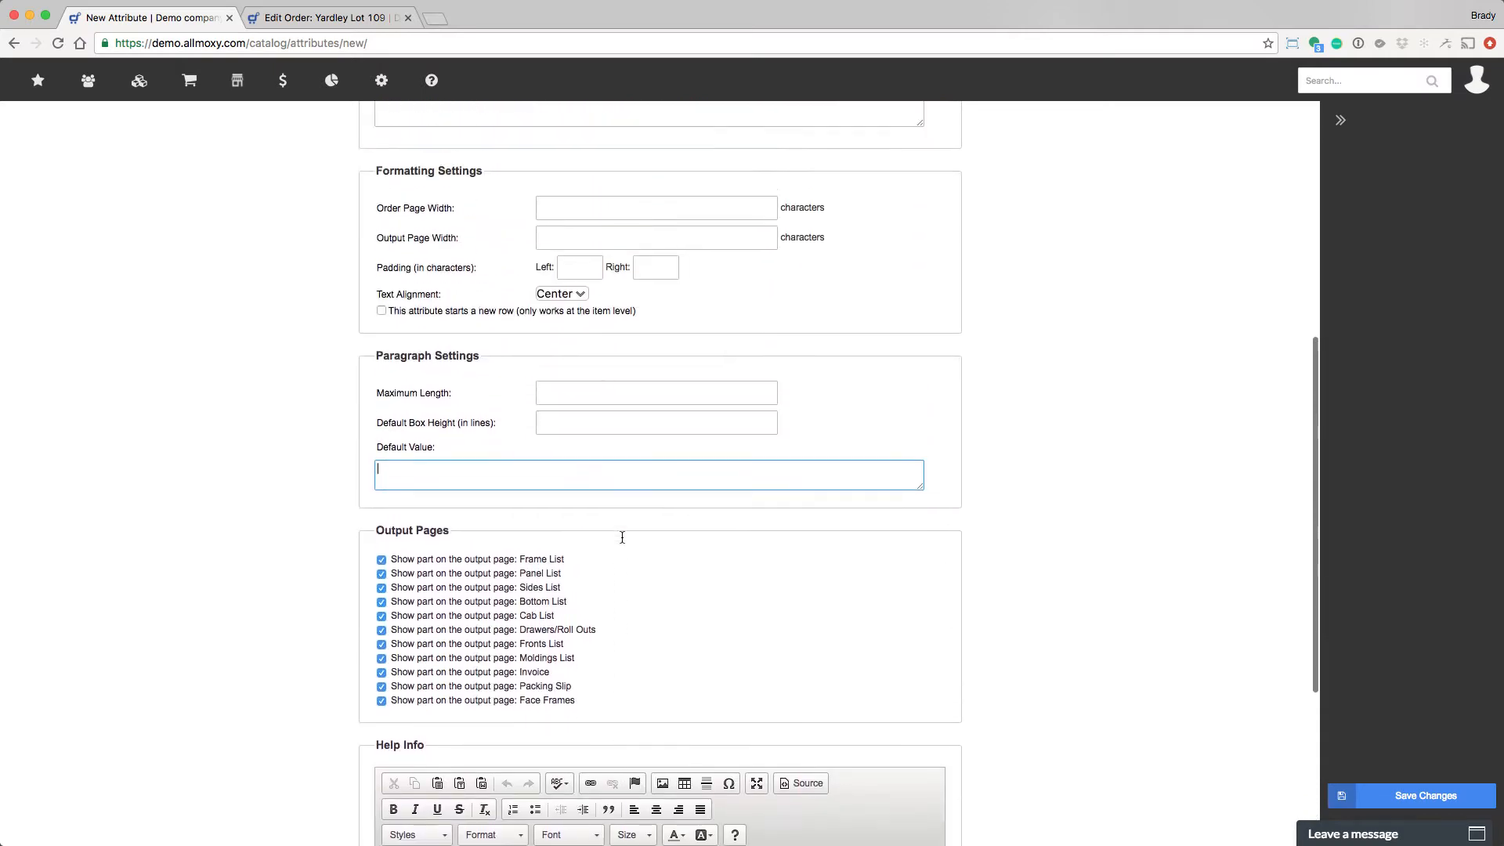
Switch the new attribute's type to select (chosen from a drop-down list) and review its Selector Settings
scroll(622, 537, up, 6)
click(622, 538)
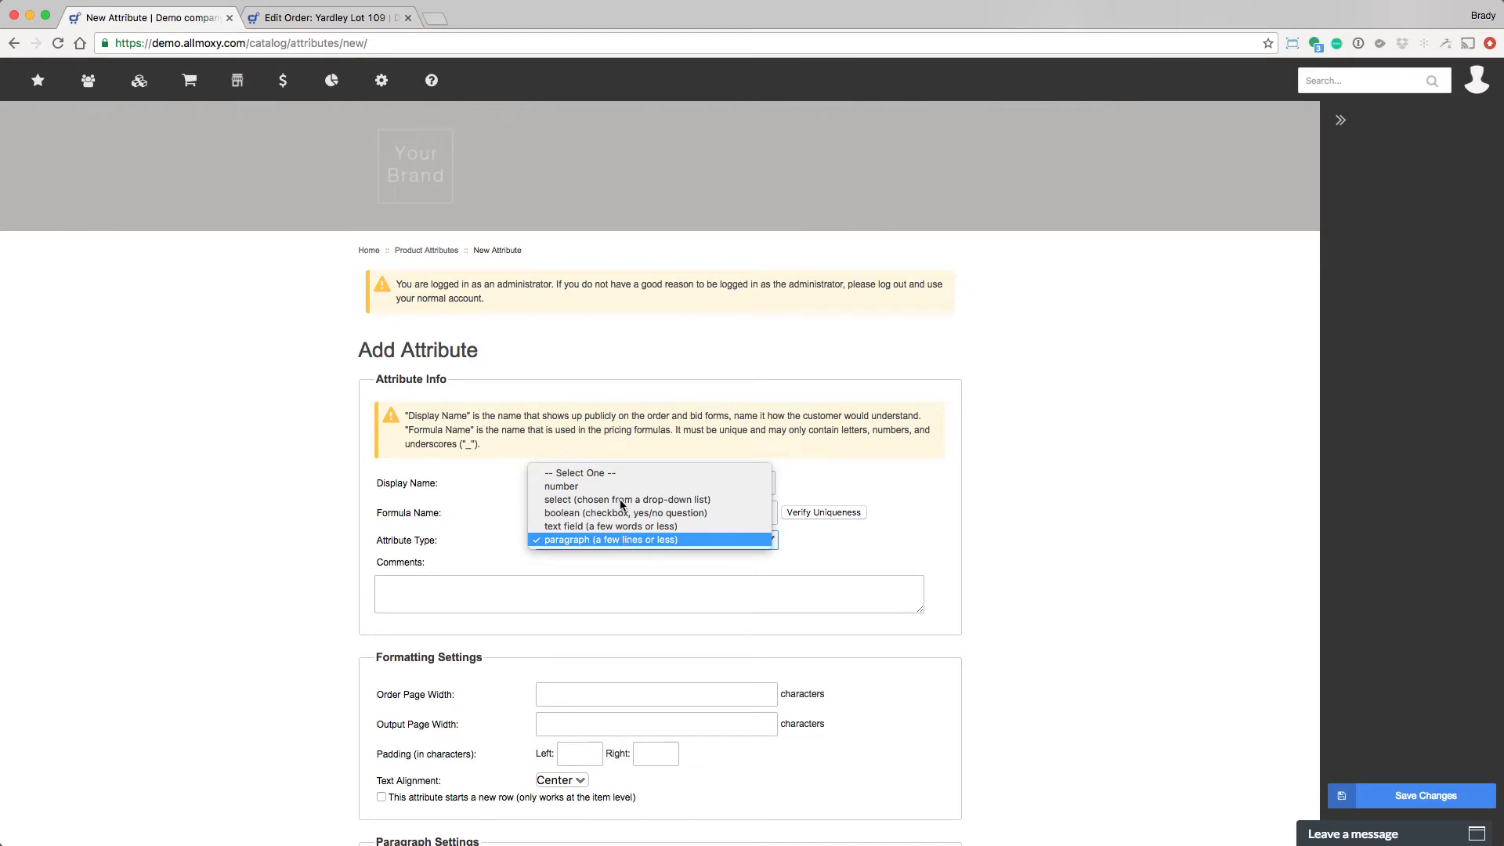
key(Up)
key(Up)
key(Up)
click(620, 502)
scroll(598, 504, down, 6)
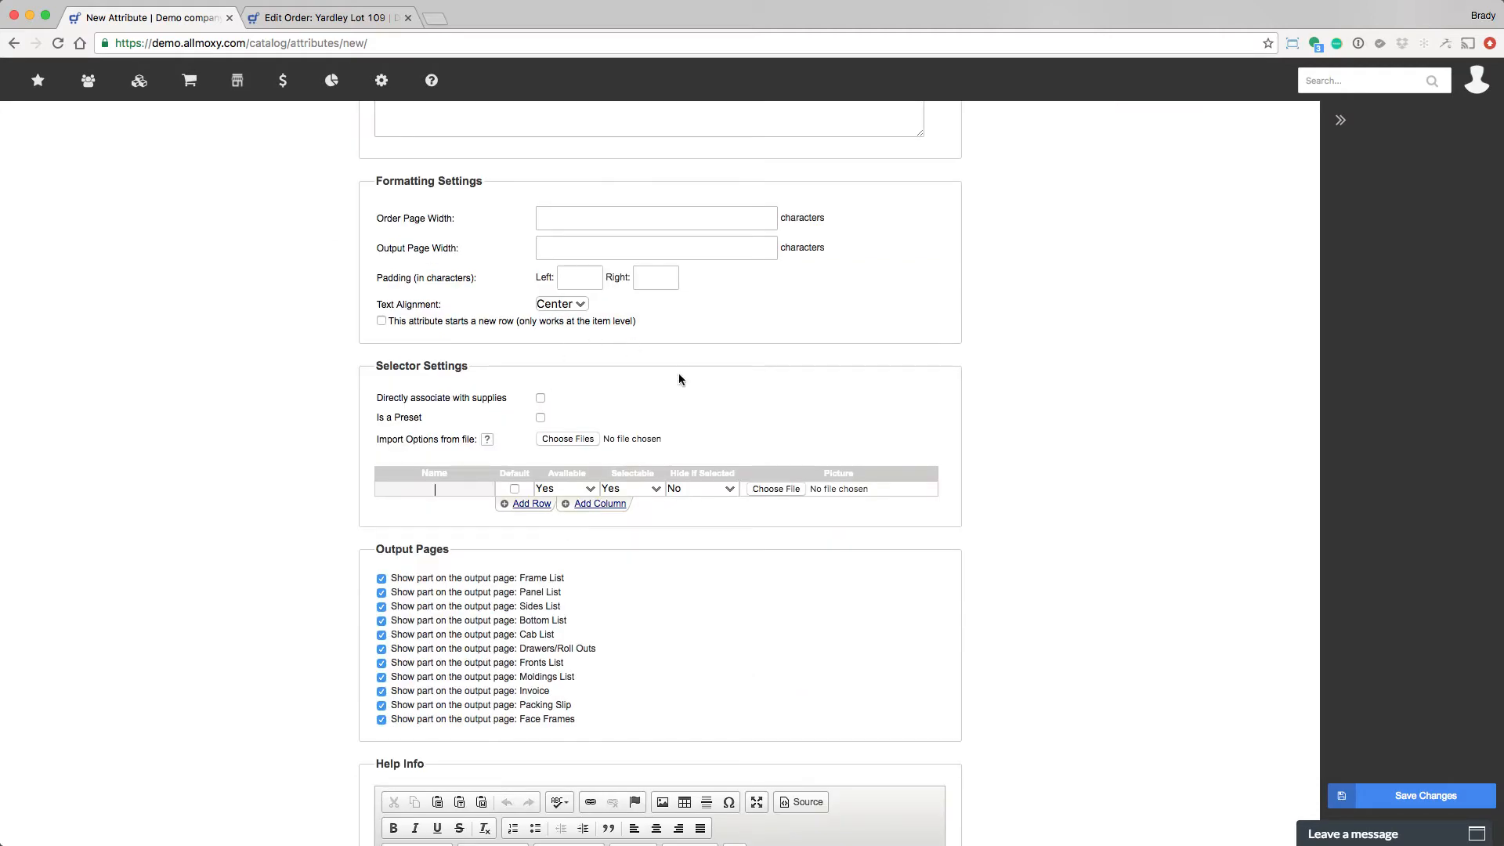
scroll(680, 597, up, 5)
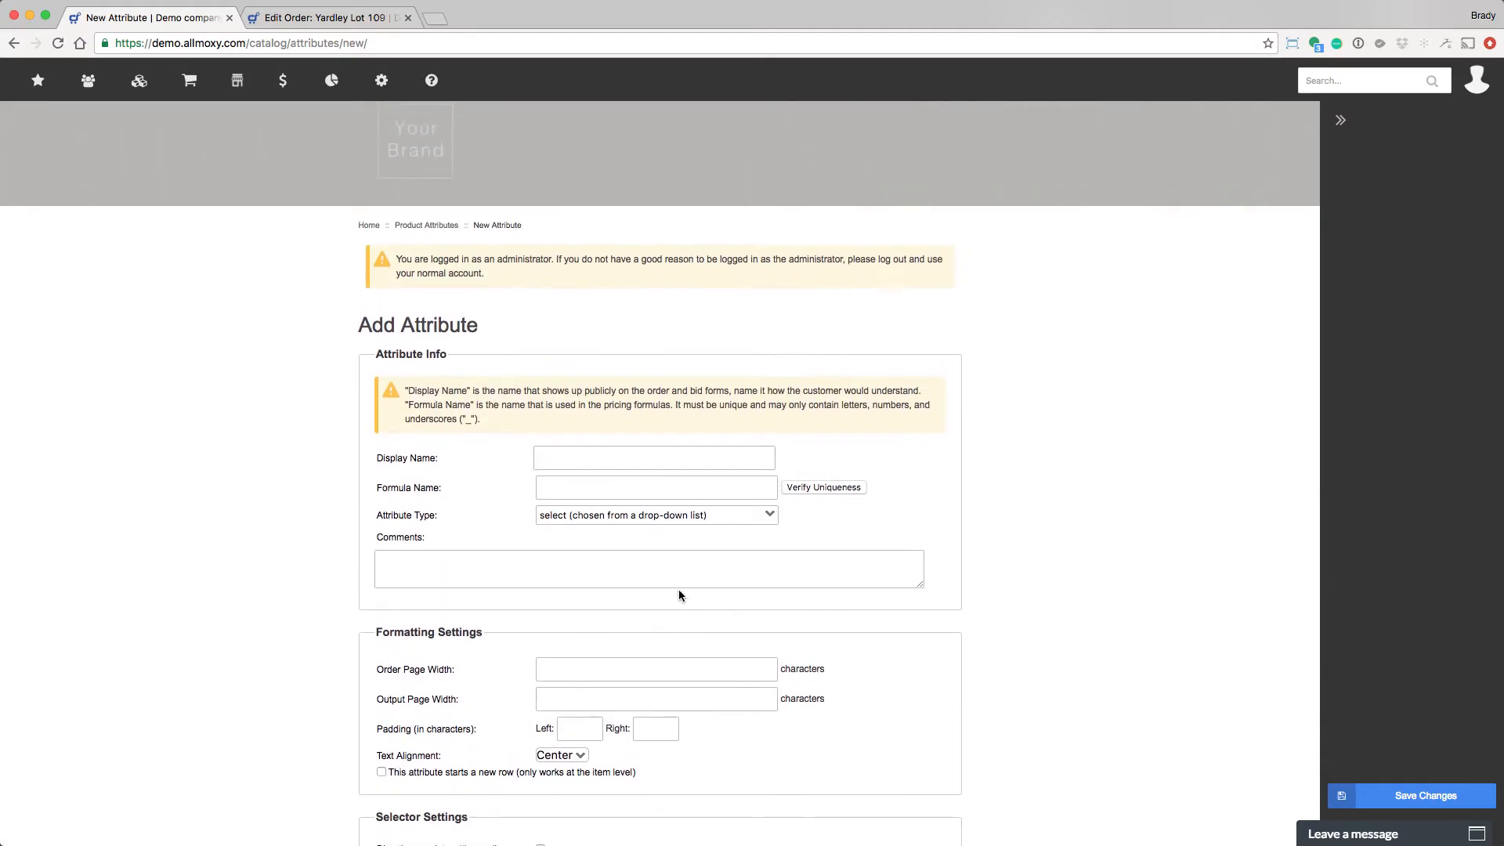
scroll(679, 591, down, 1)
scroll(679, 591, down, 5)
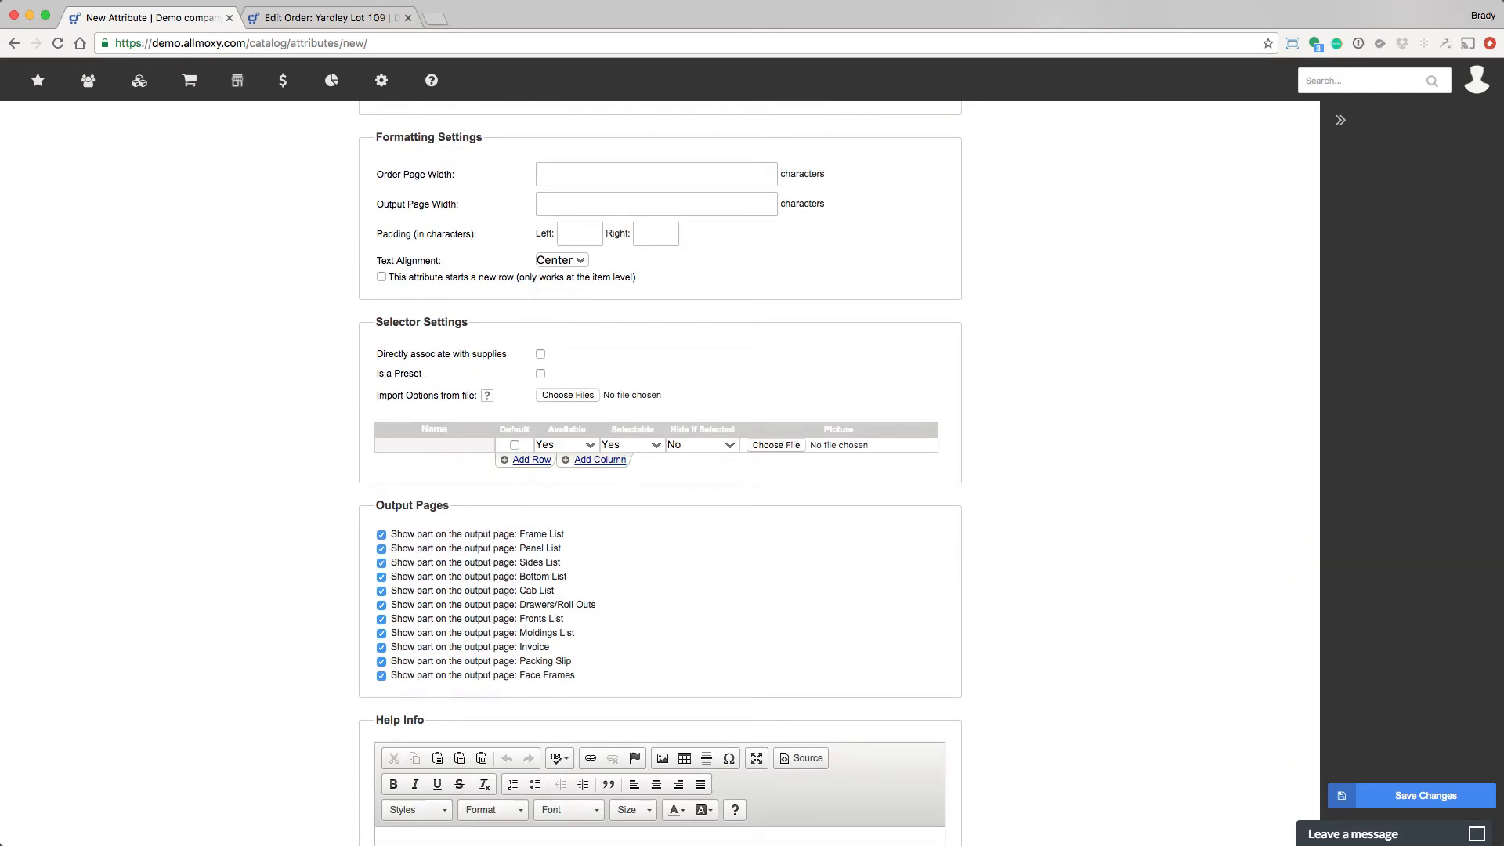
Create three option rows in Selector Settings, each named fdsafdsa
text(fdsafdsa)
click(760, 461)
text(fdsafdsa)
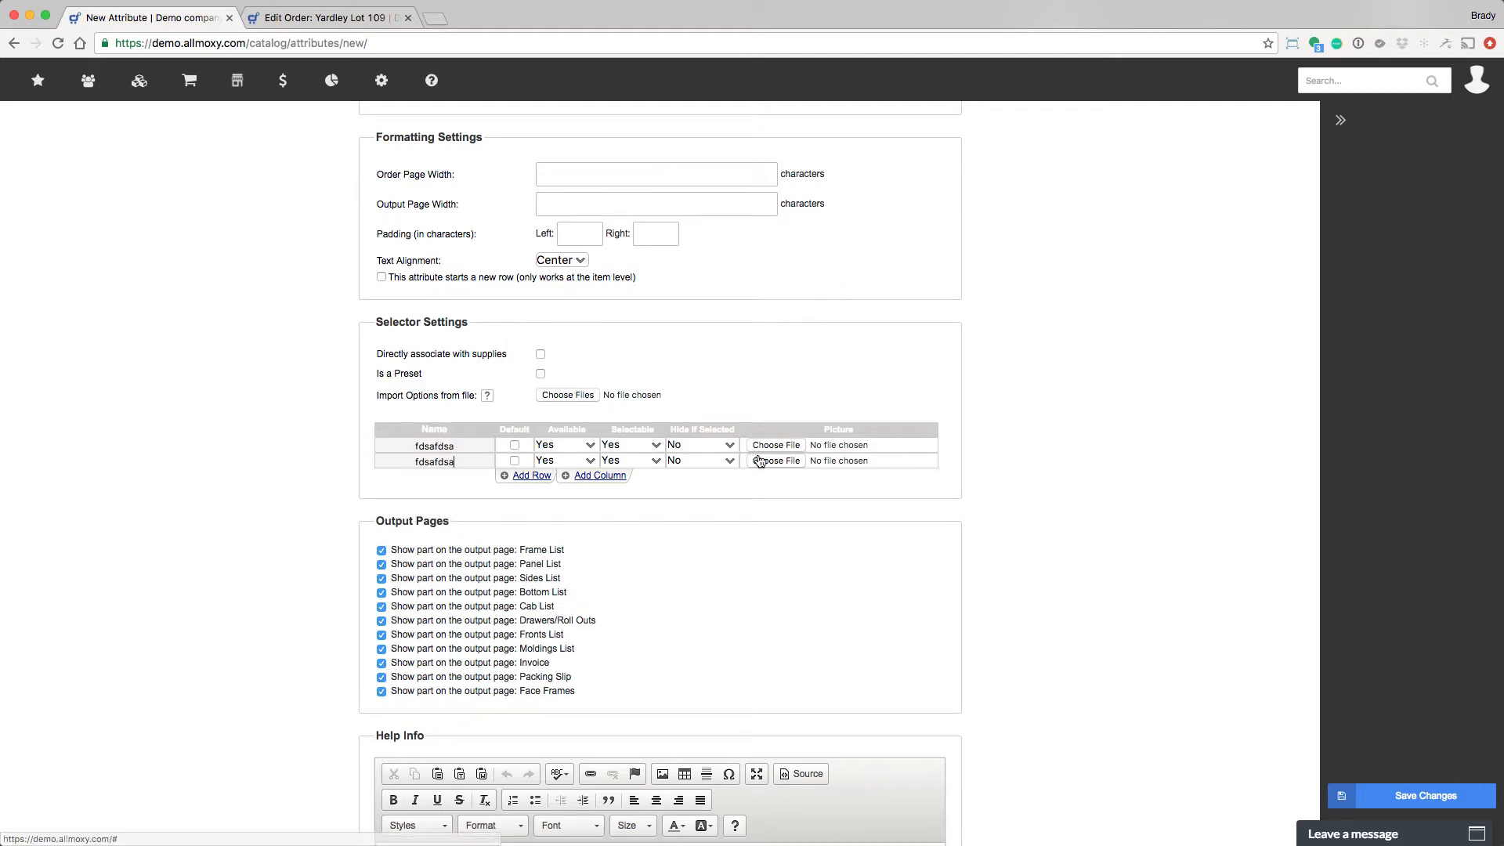
key(Return)
text(fdsafdsa)
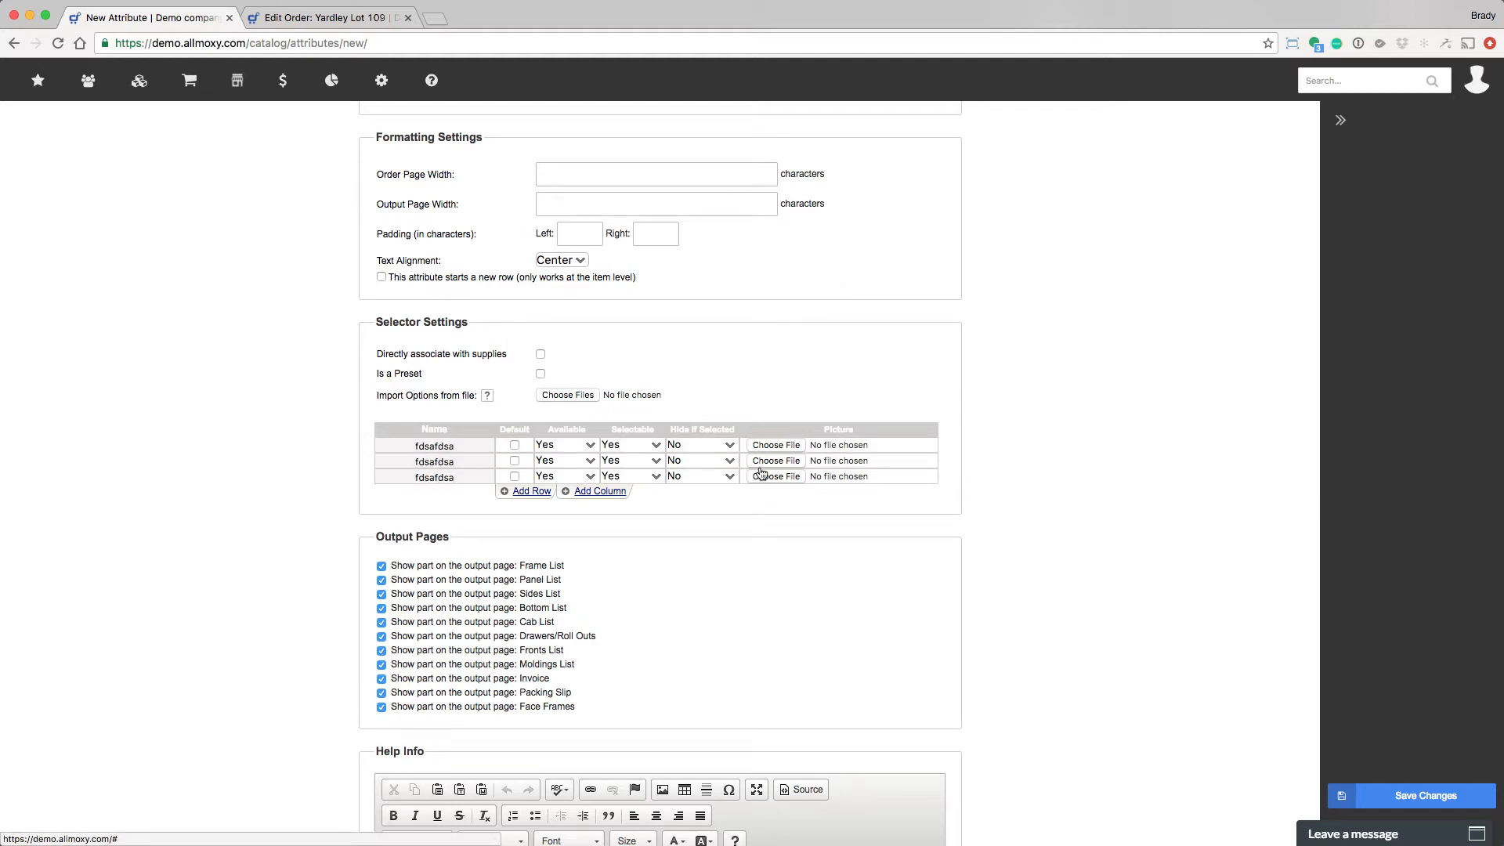
Add three custom columns with placeholder names, starting with fdsafdsa, to the selector options table
click(614, 491)
text(fdsafdsa)
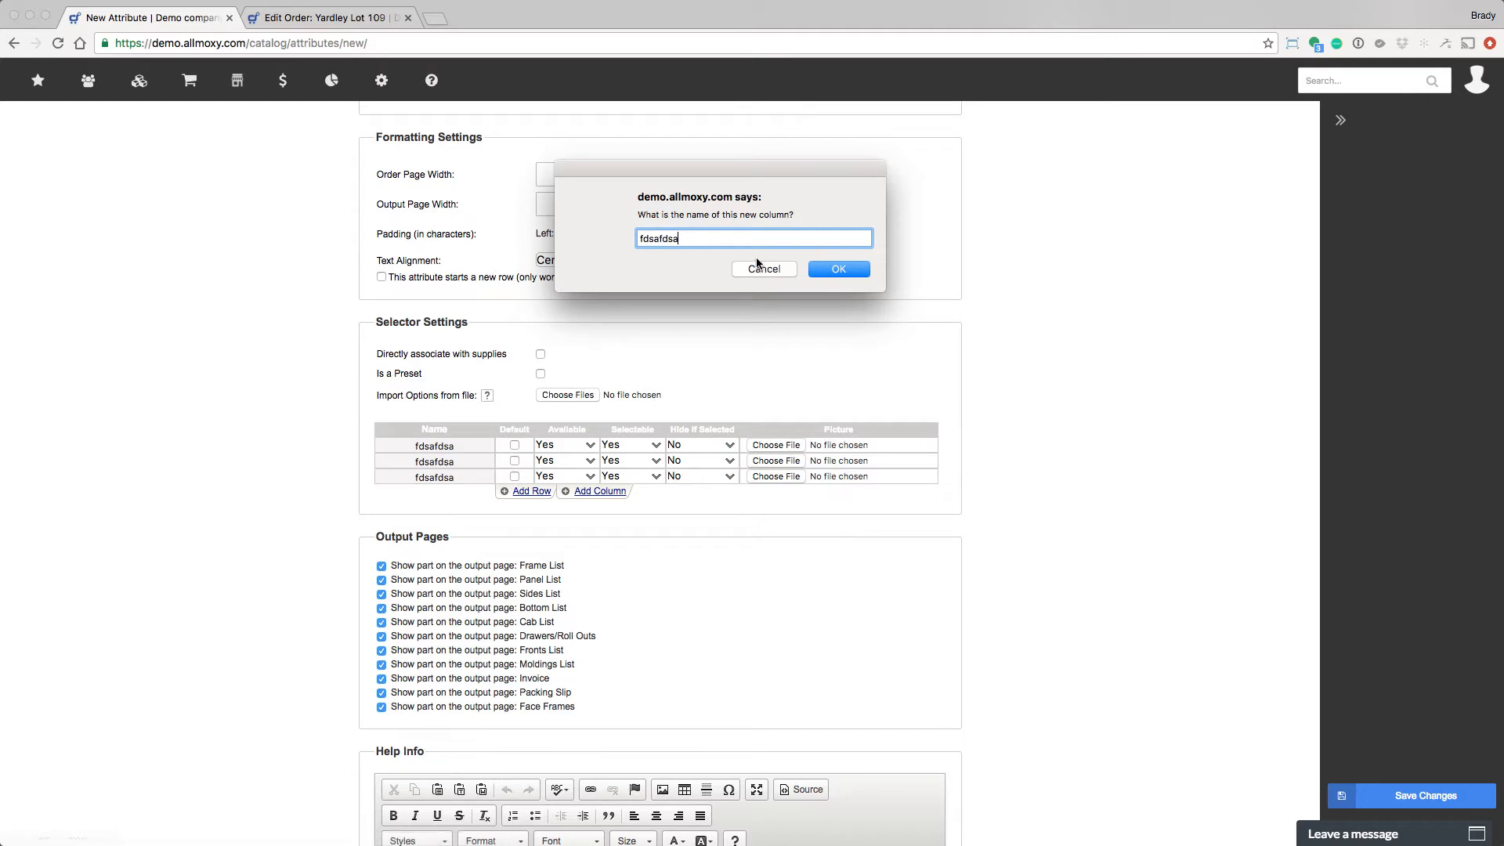
click(758, 264)
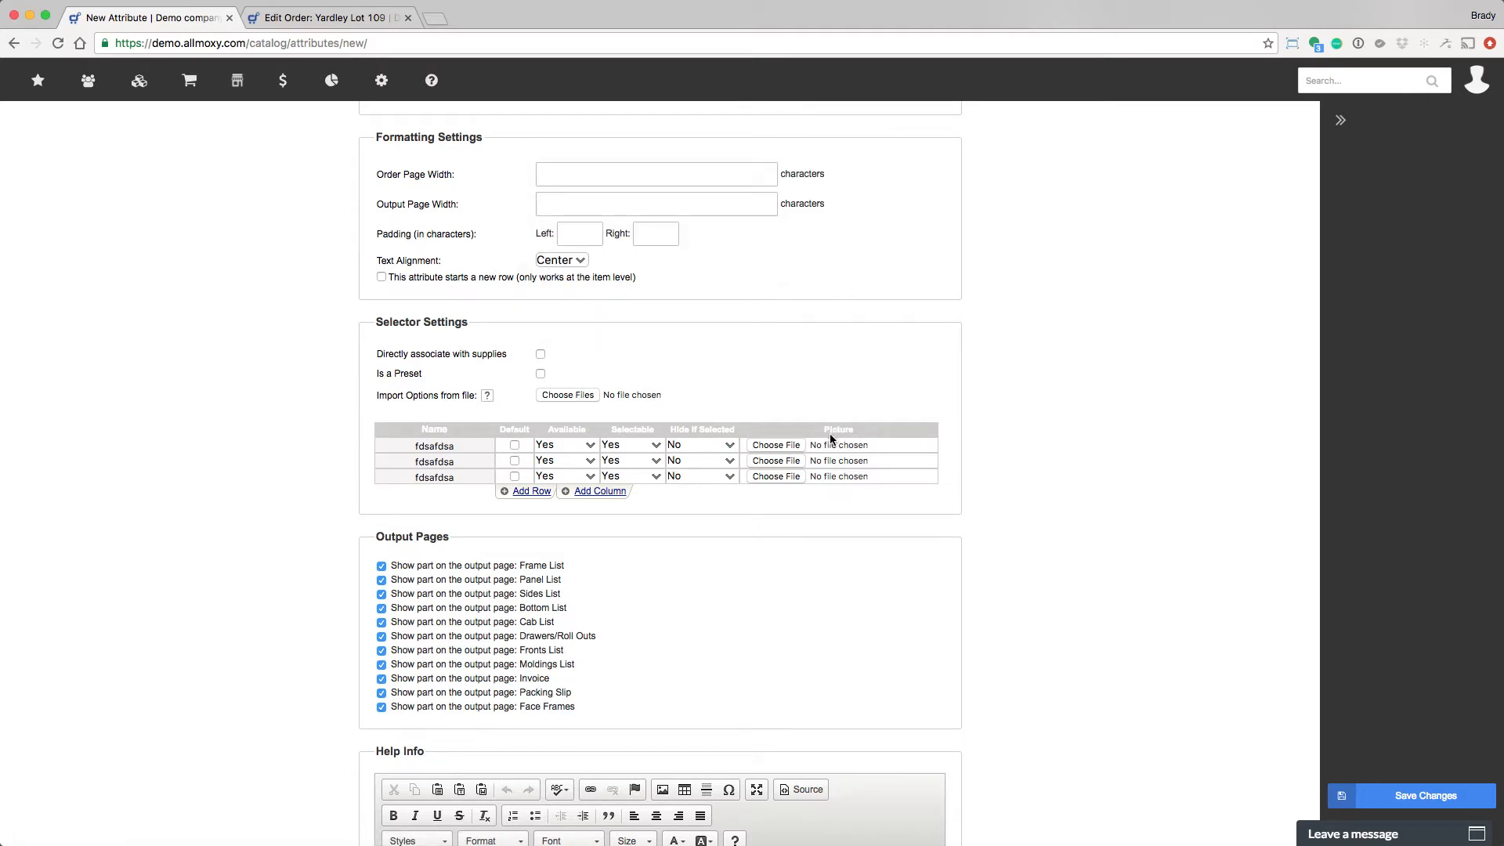
scroll(626, 462, right, 3)
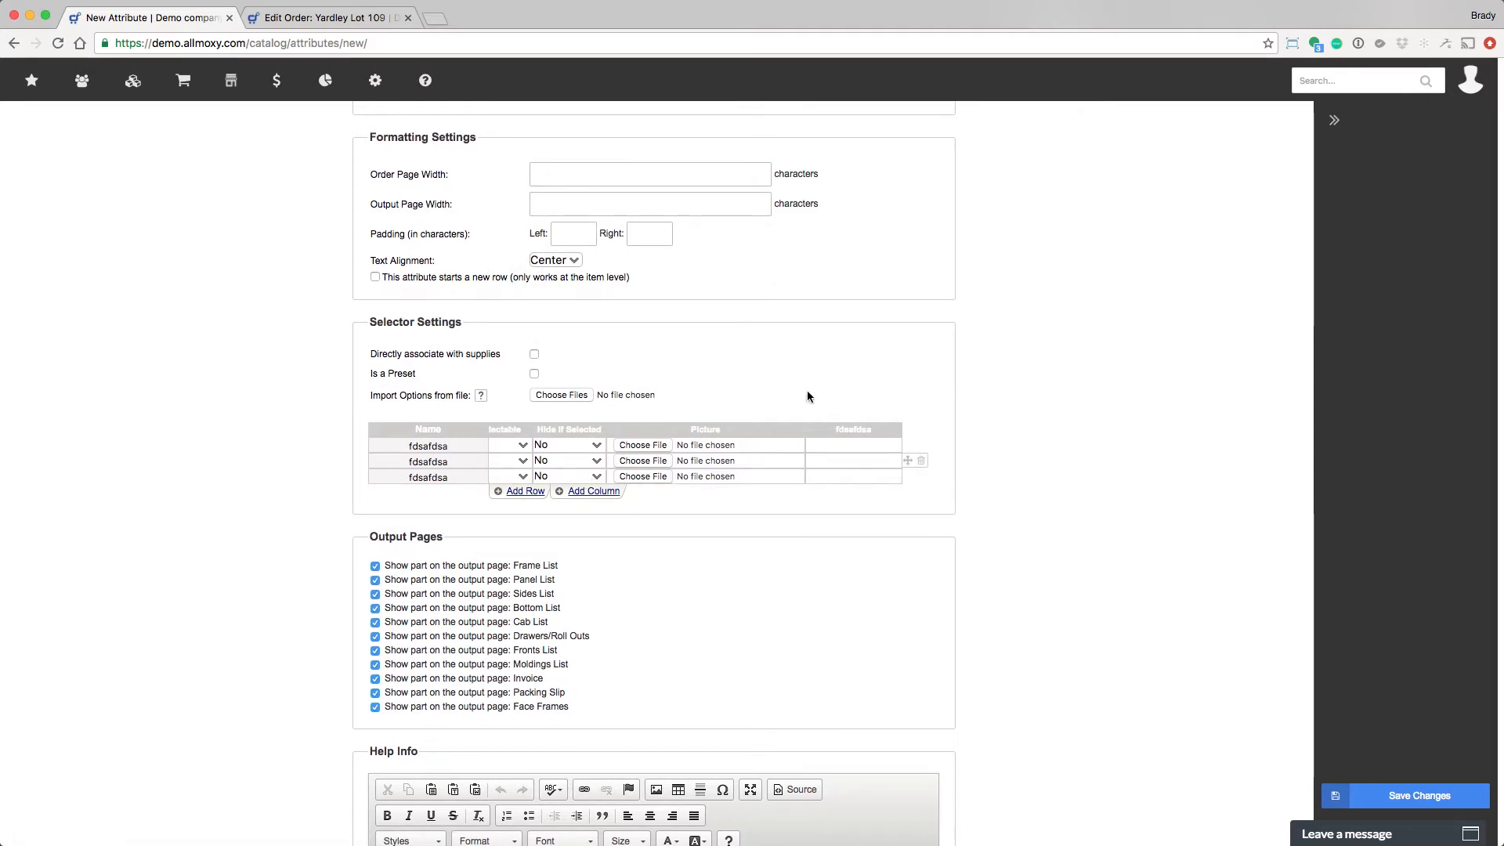
click(821, 441)
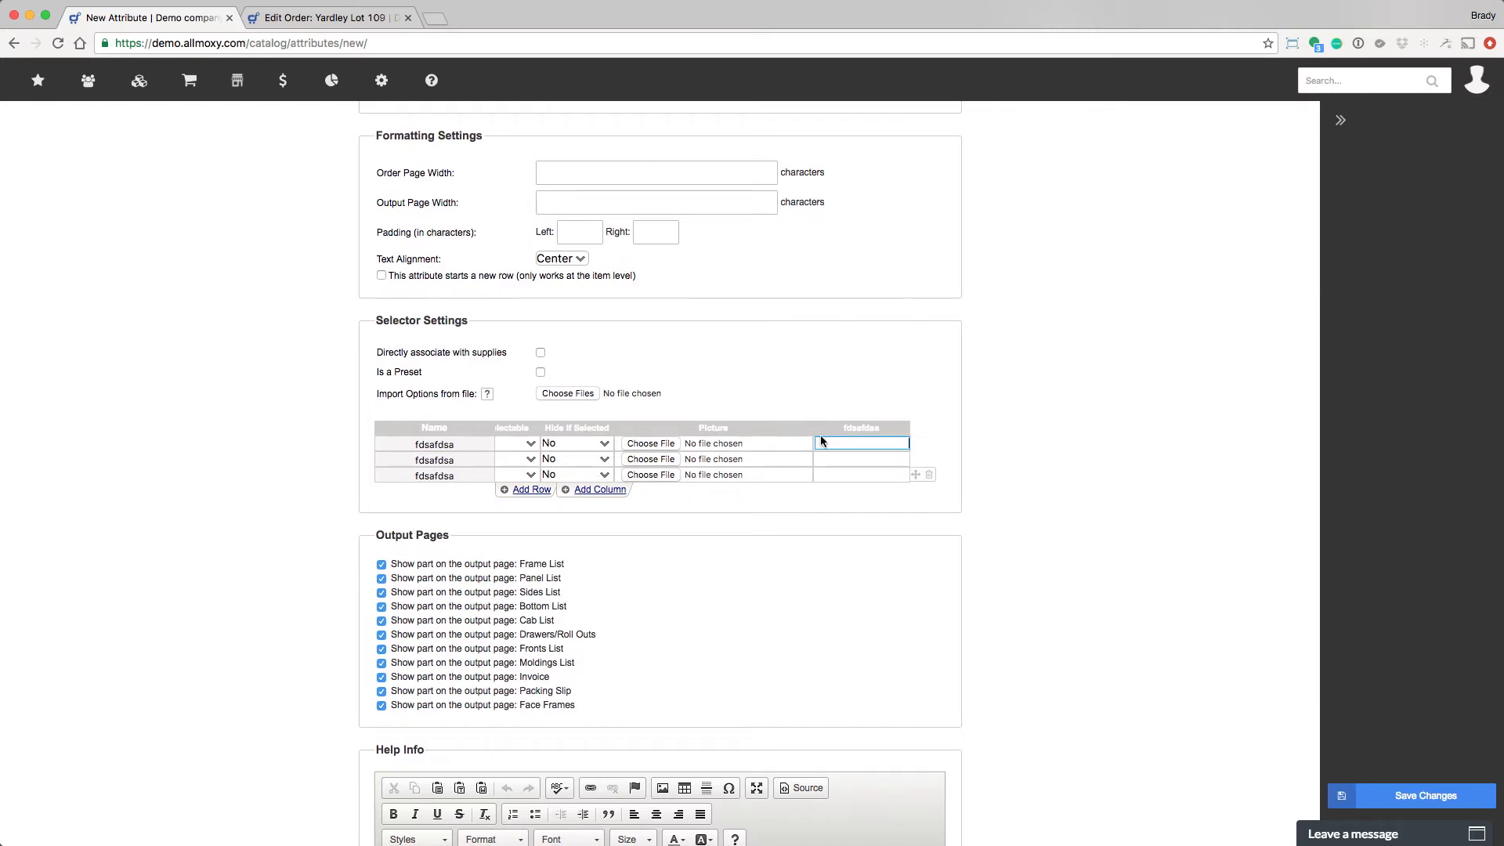
click(822, 436)
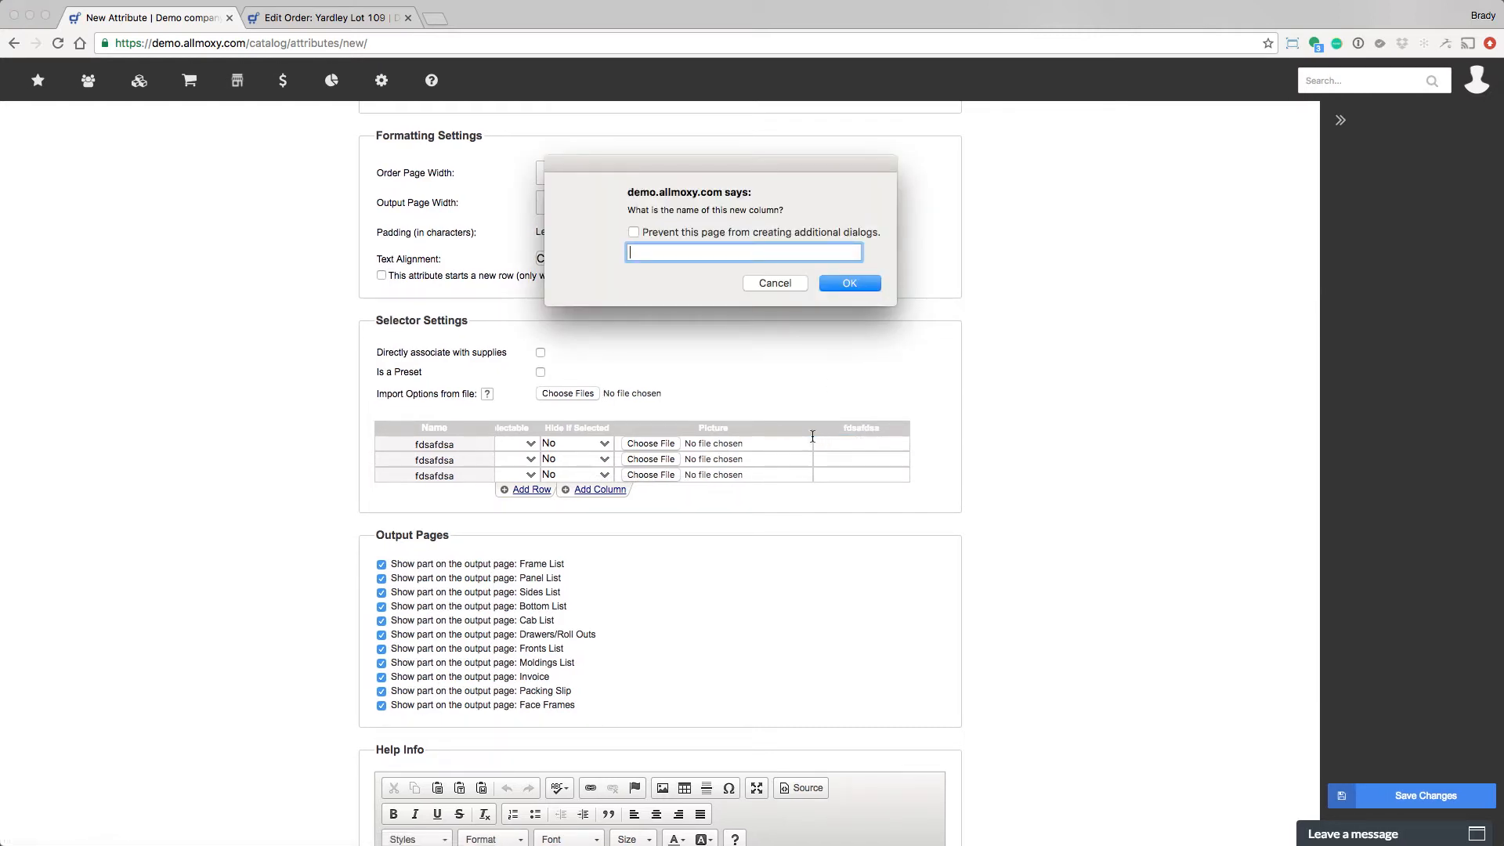
text(fdsafdsafds)
key(Return)
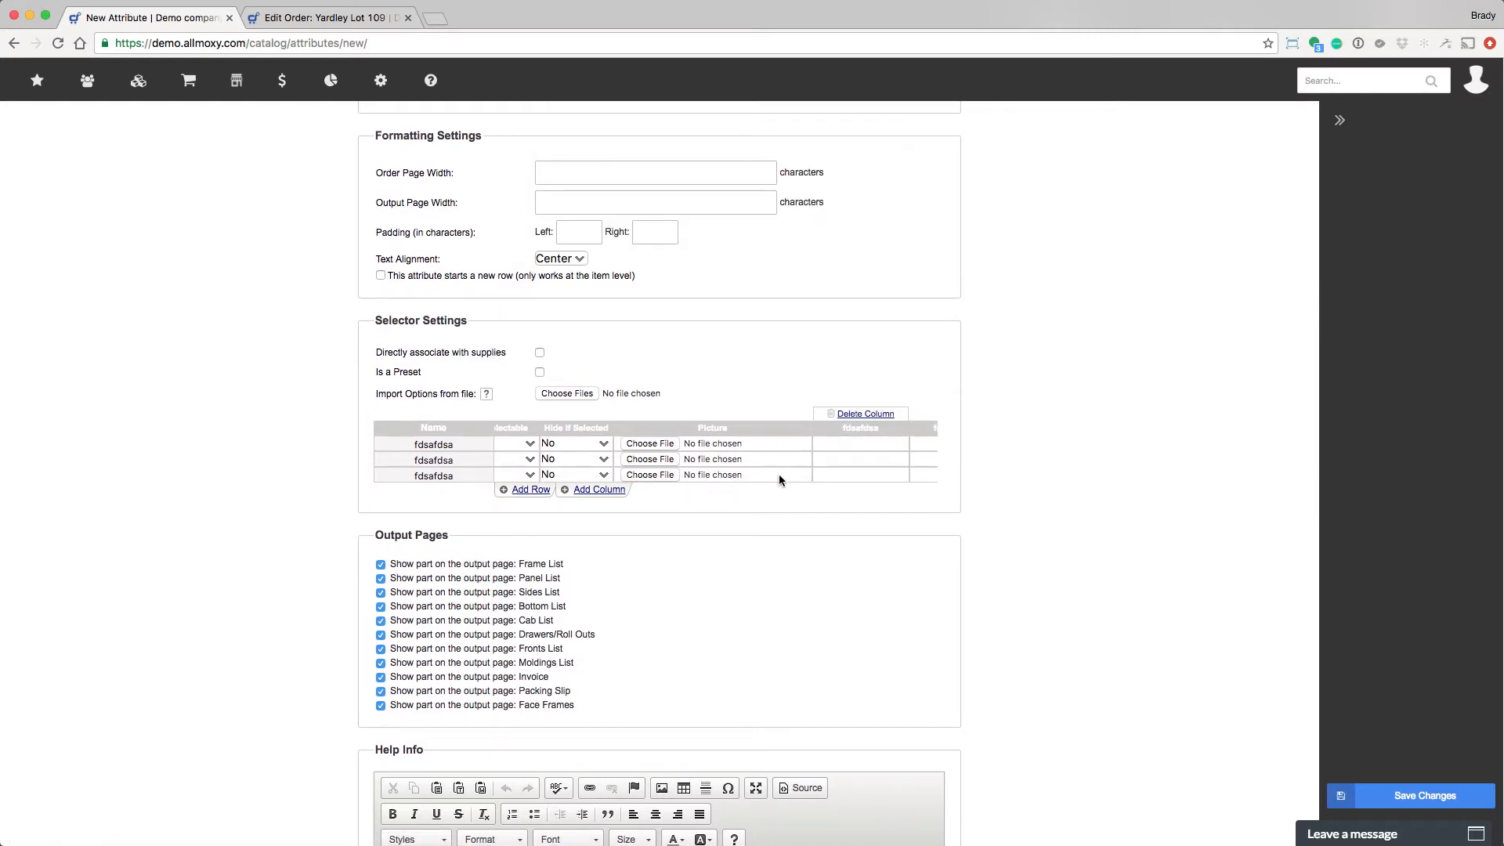
click(835, 457)
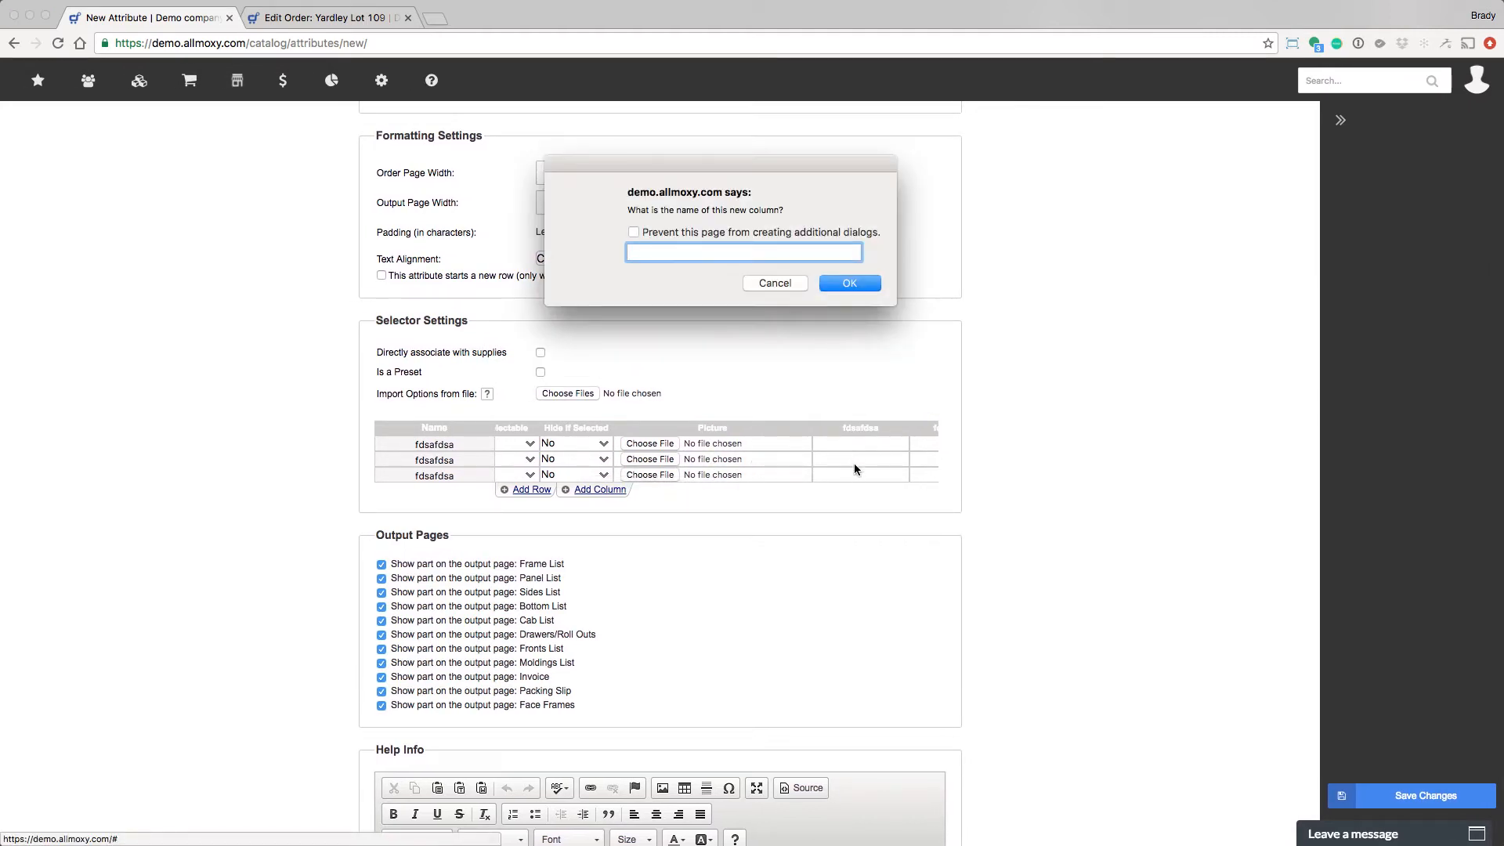
text(fdsafdsafsda)
key(Return)
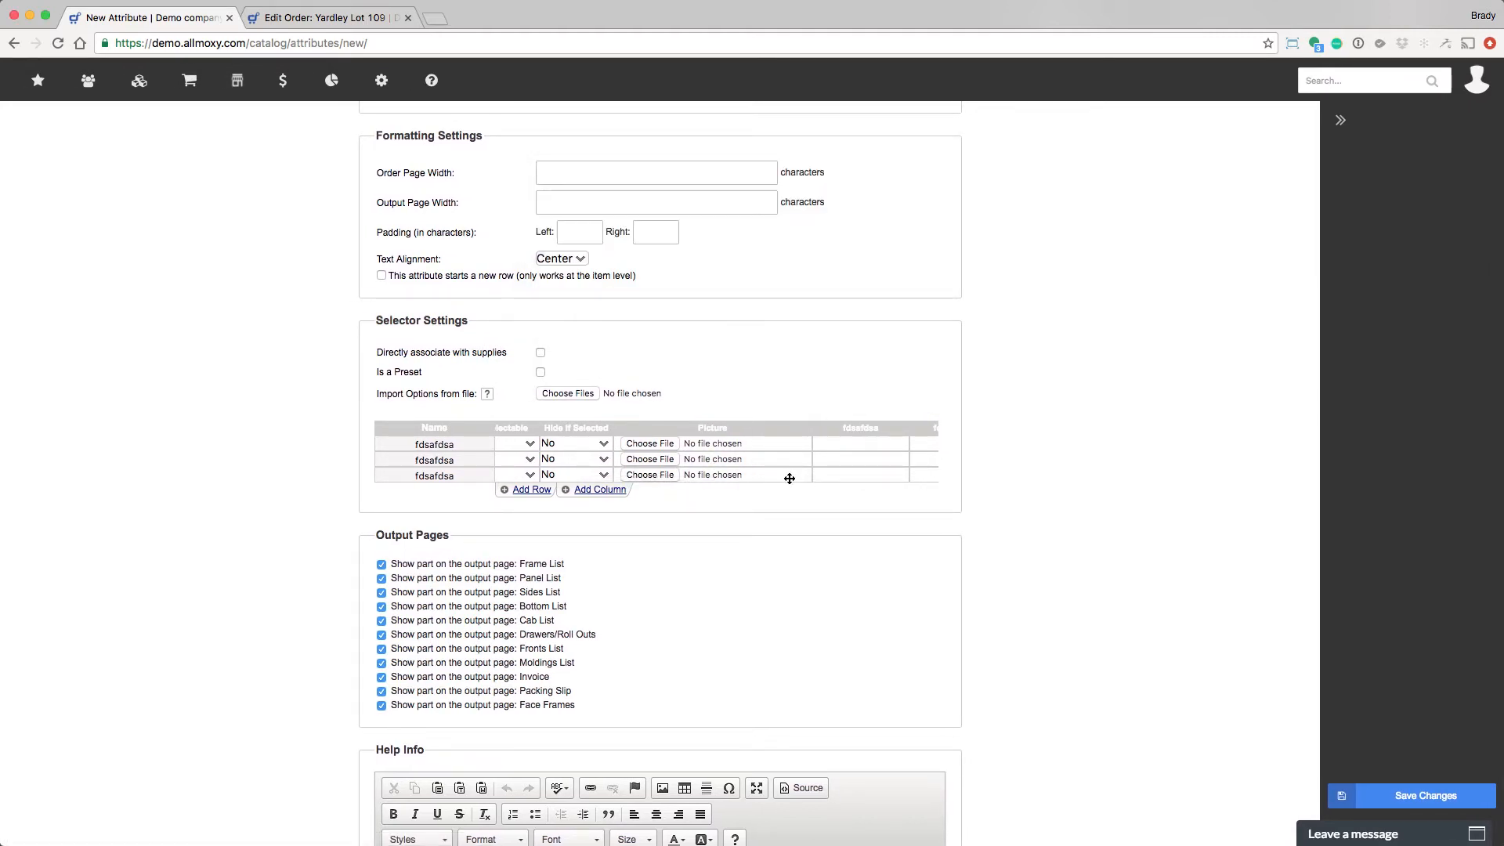
Fill cells of the three custom columns with the value 23 for the option rows
scroll(788, 477, right, 5)
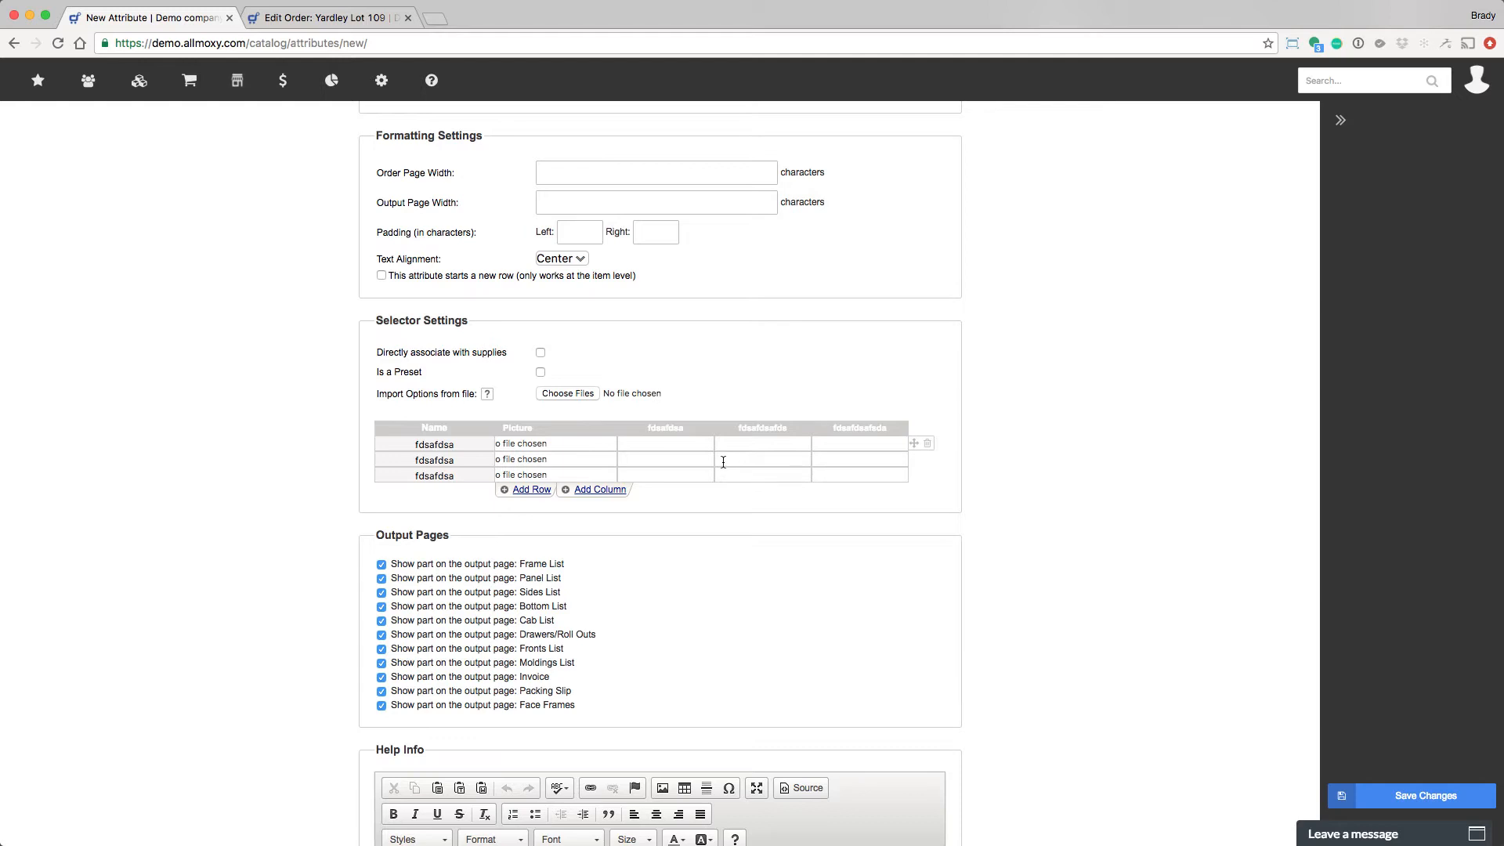
key(Tab)
text(23)
key(Down)
text(23)
key(Tab)
text(23)
click(860, 445)
text(23)
click(859, 475)
text(23)
click(763, 475)
Open the wood_type attribute, and in the Yardley Lot 109 order try Alder, Cherry and Maple as the drawer front's wood type
scroll(854, 461, left, 5)
scroll(1338, 276, up, 8)
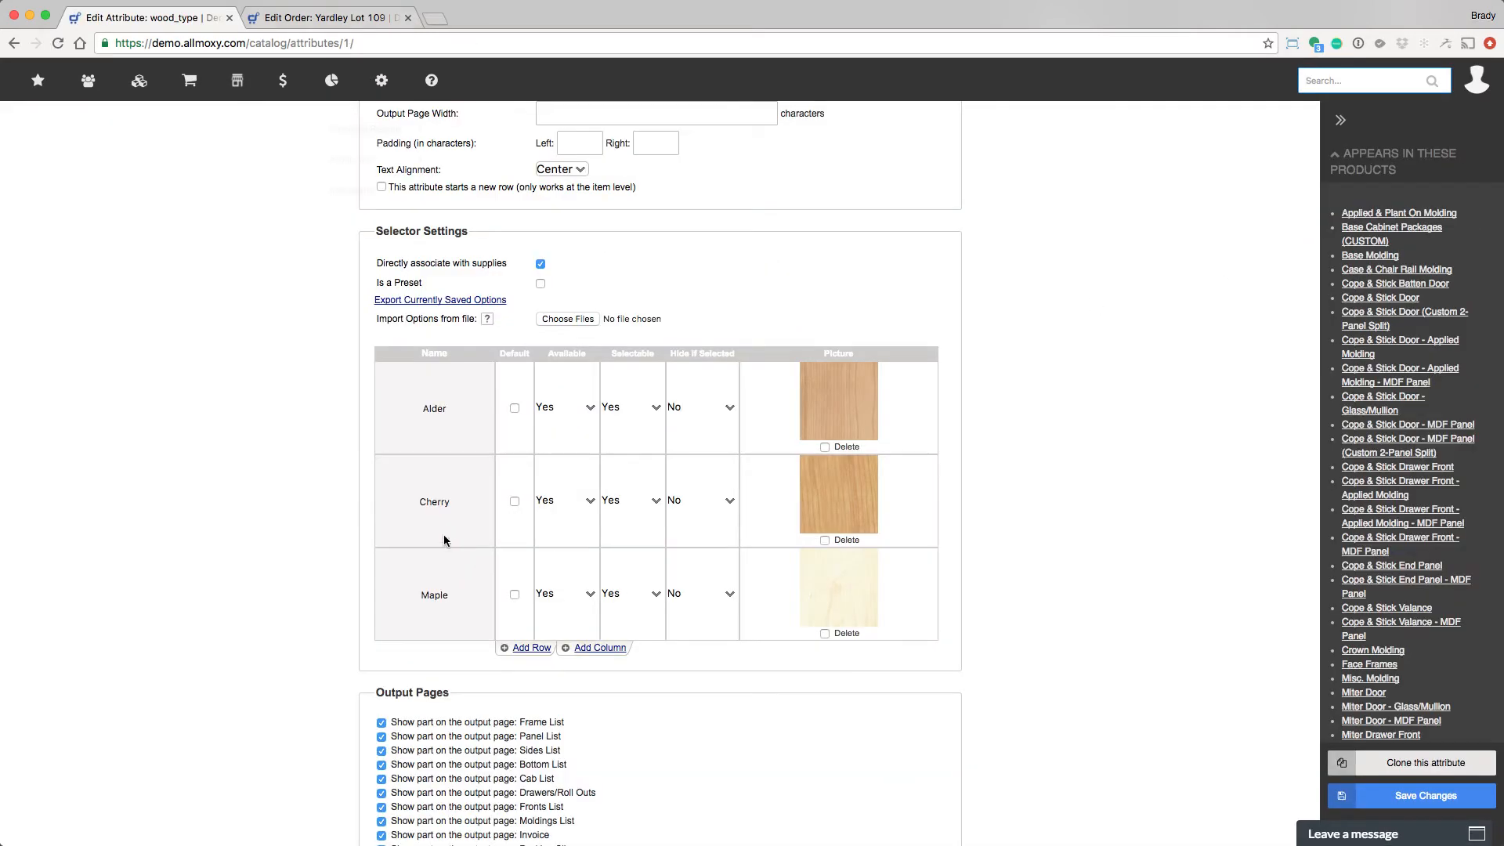
key(ctrl+Tab)
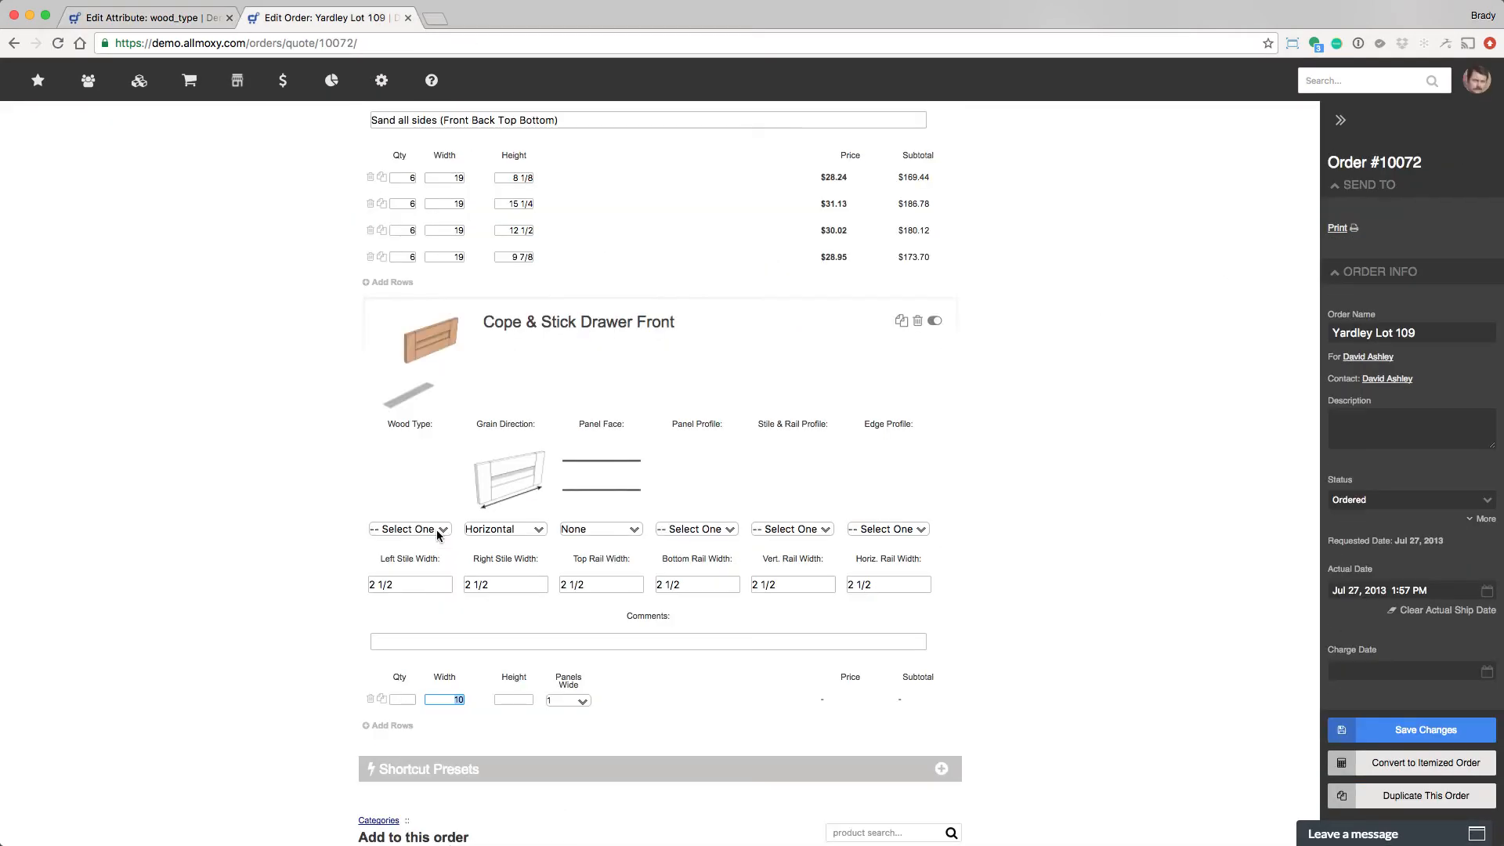
click(436, 530)
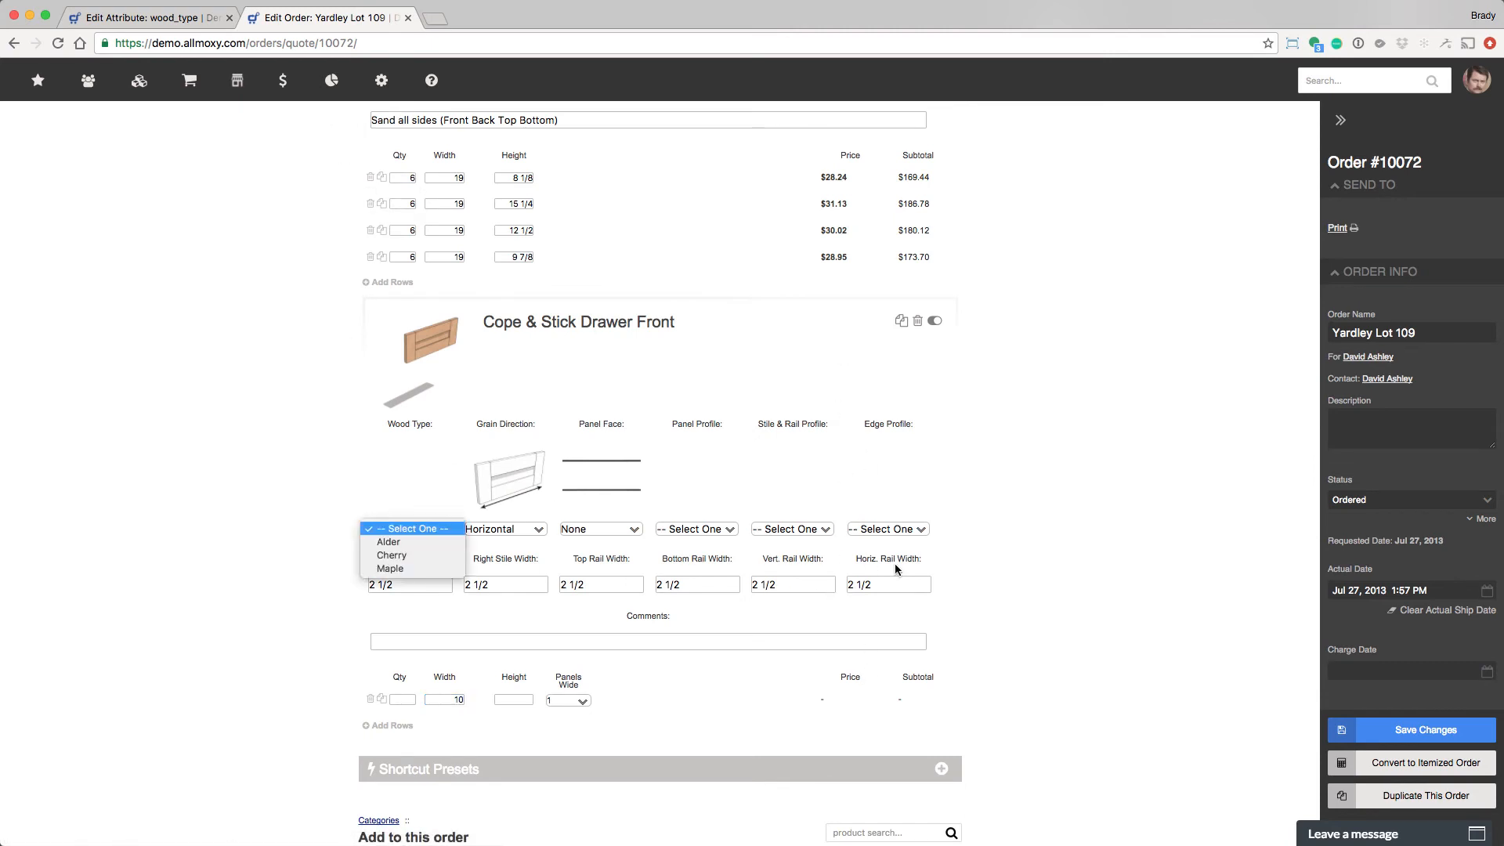
key(Return)
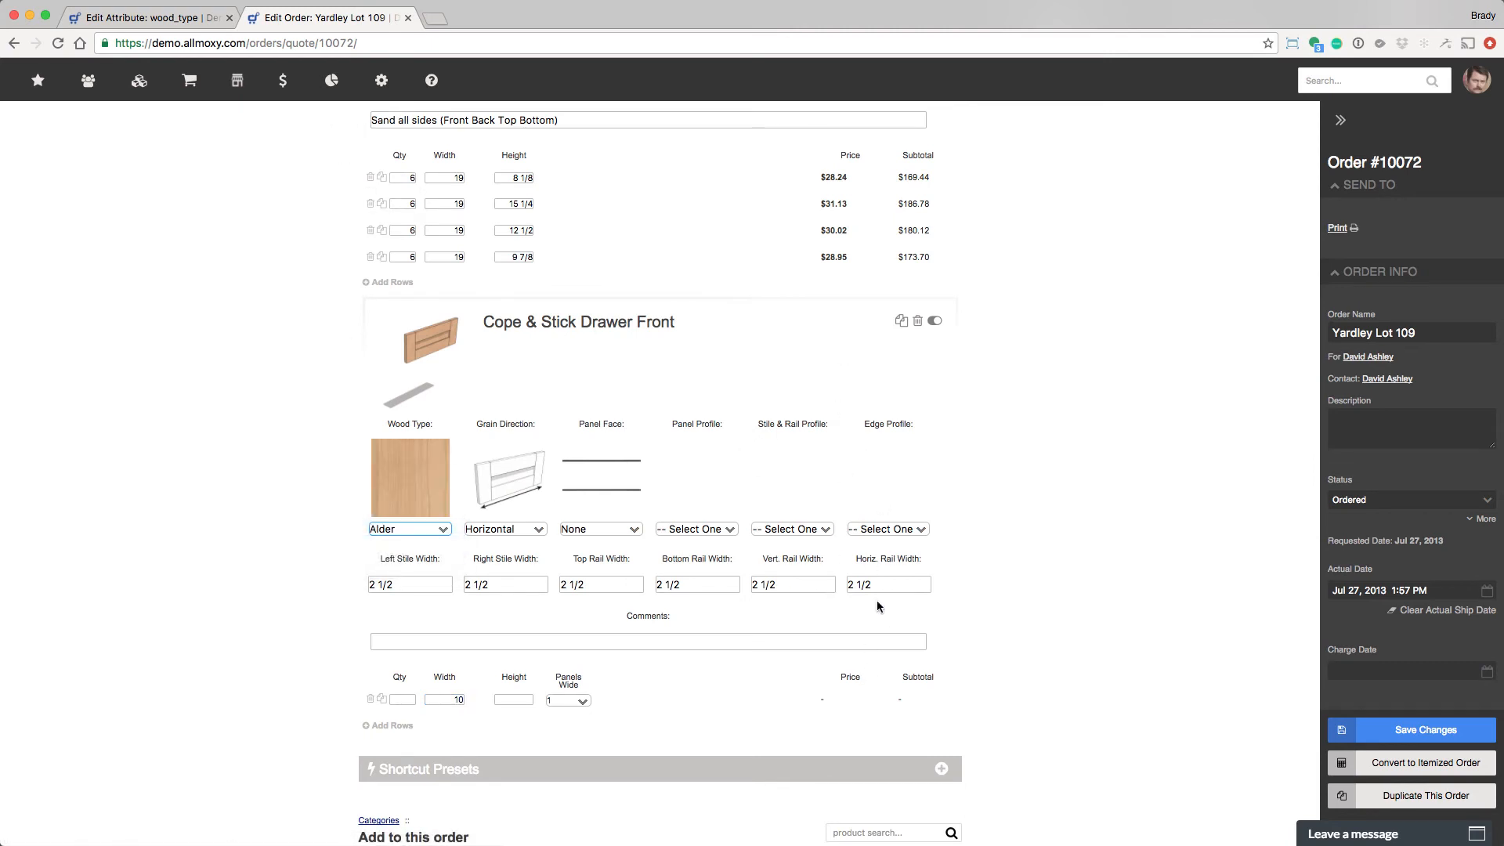
key(Down)
key(Down)
key(Return)
key(Down)
key(Down)
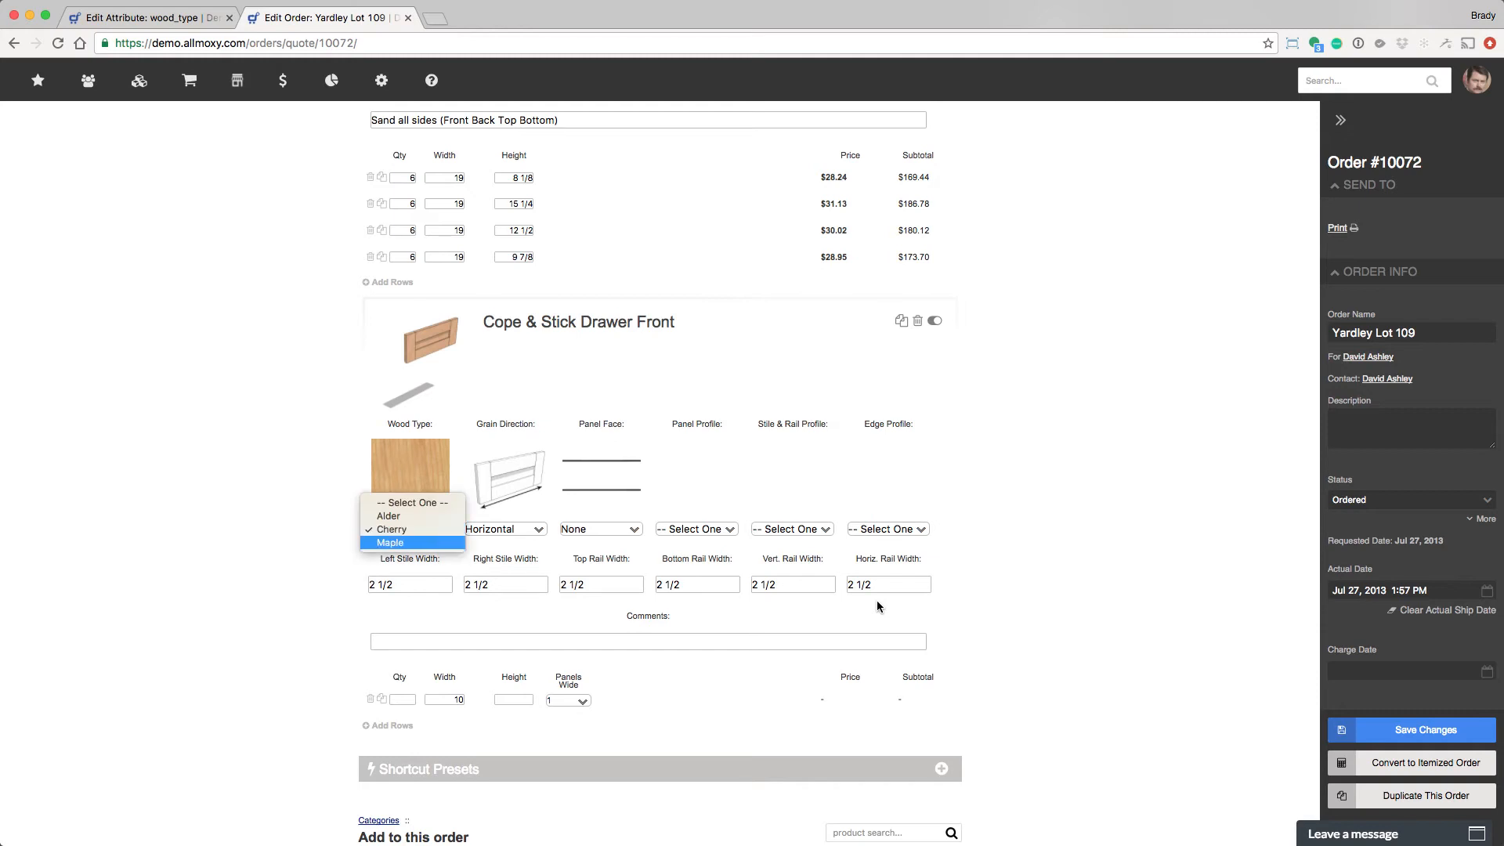
key(Return)
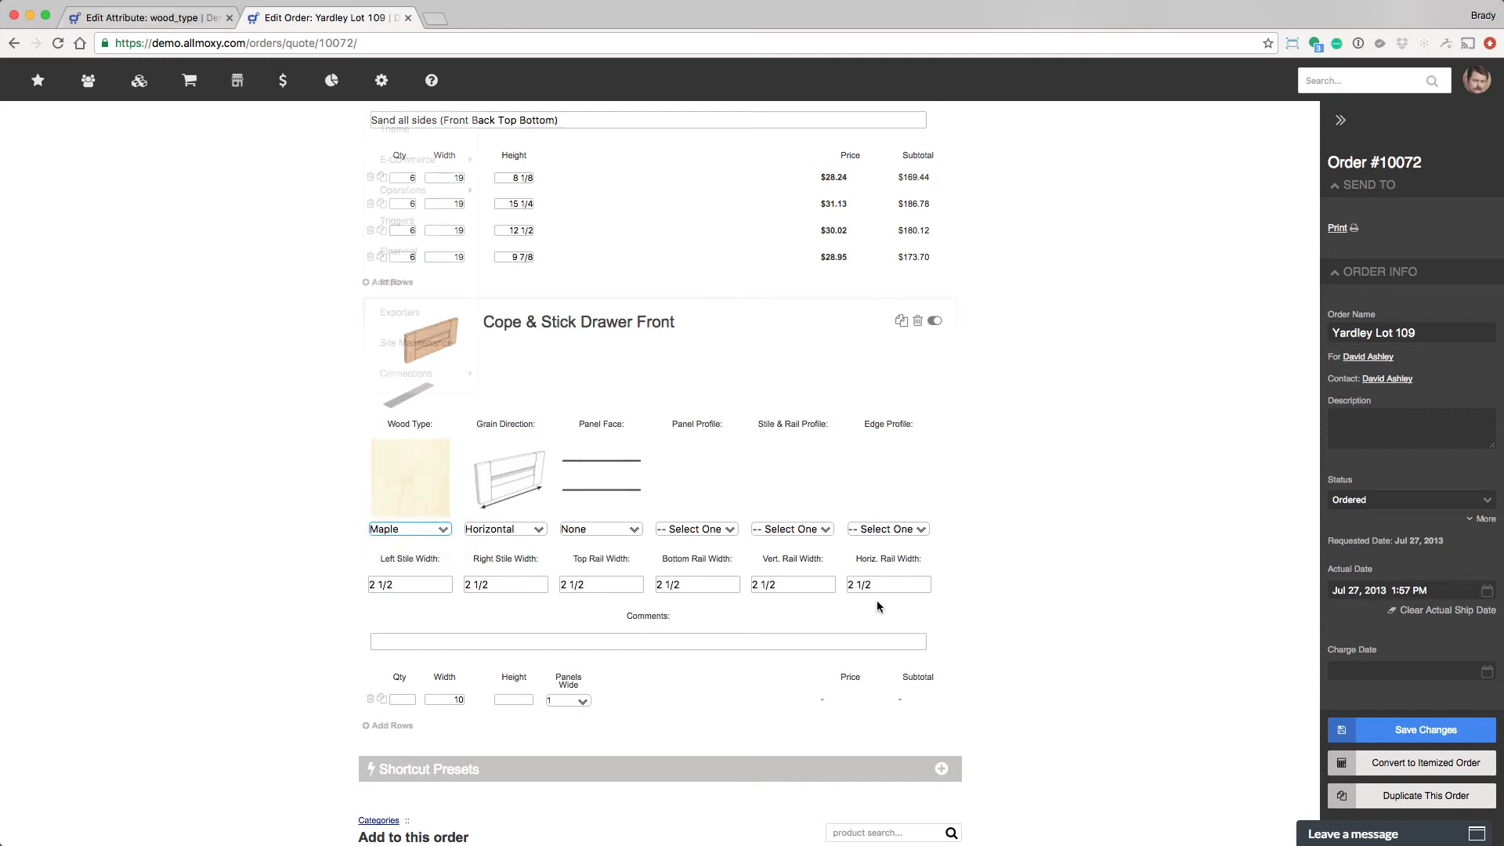
Return to the wood_type attribute and examine its waste, weight, cost and Supply Item Association columns
key(ctrl+shift+Tab)
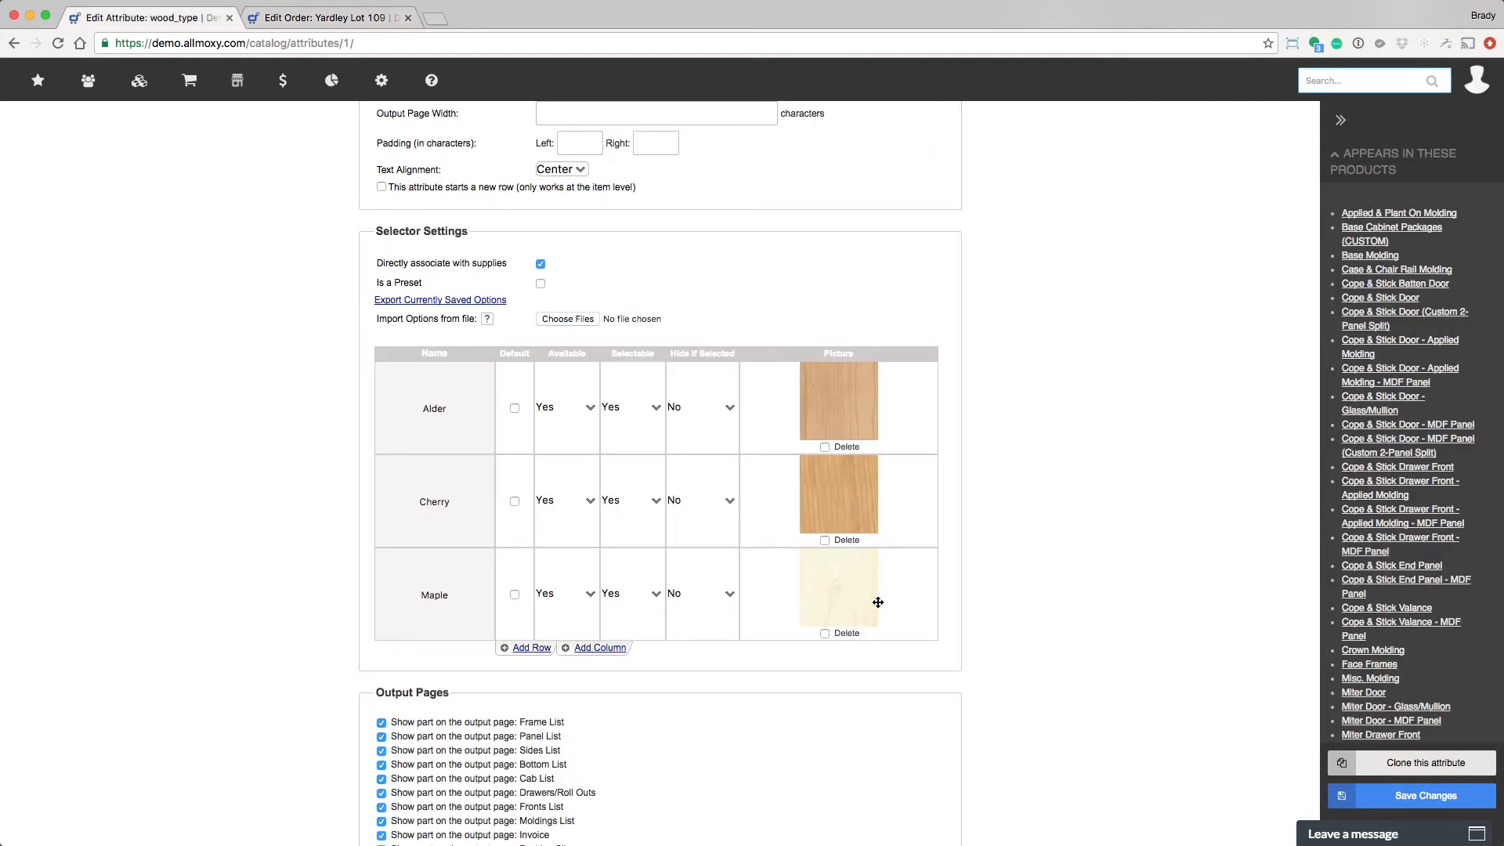
scroll(878, 602, right, 10)
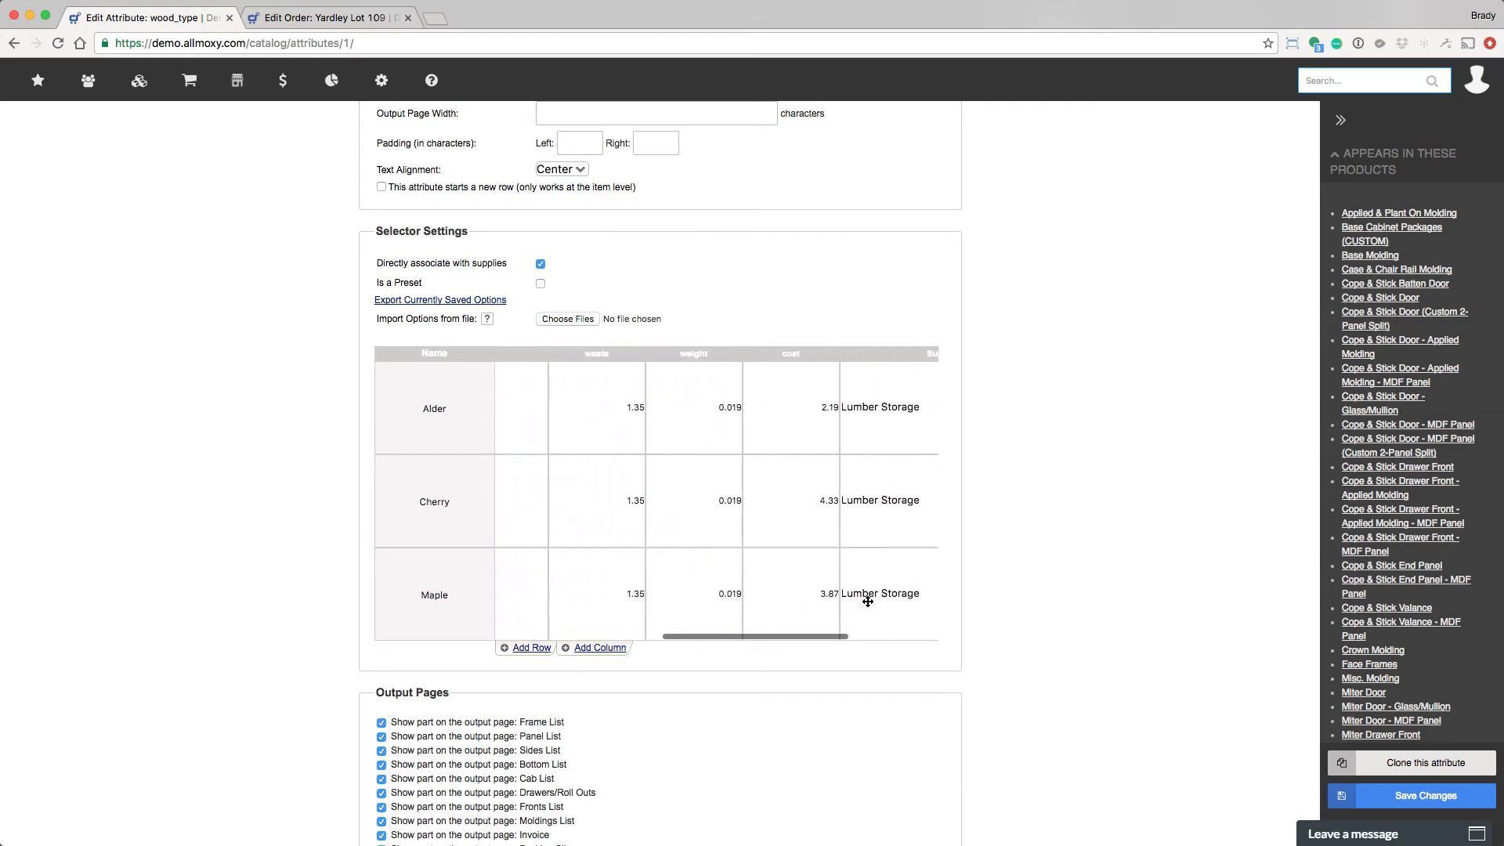
scroll(869, 601, right, 5)
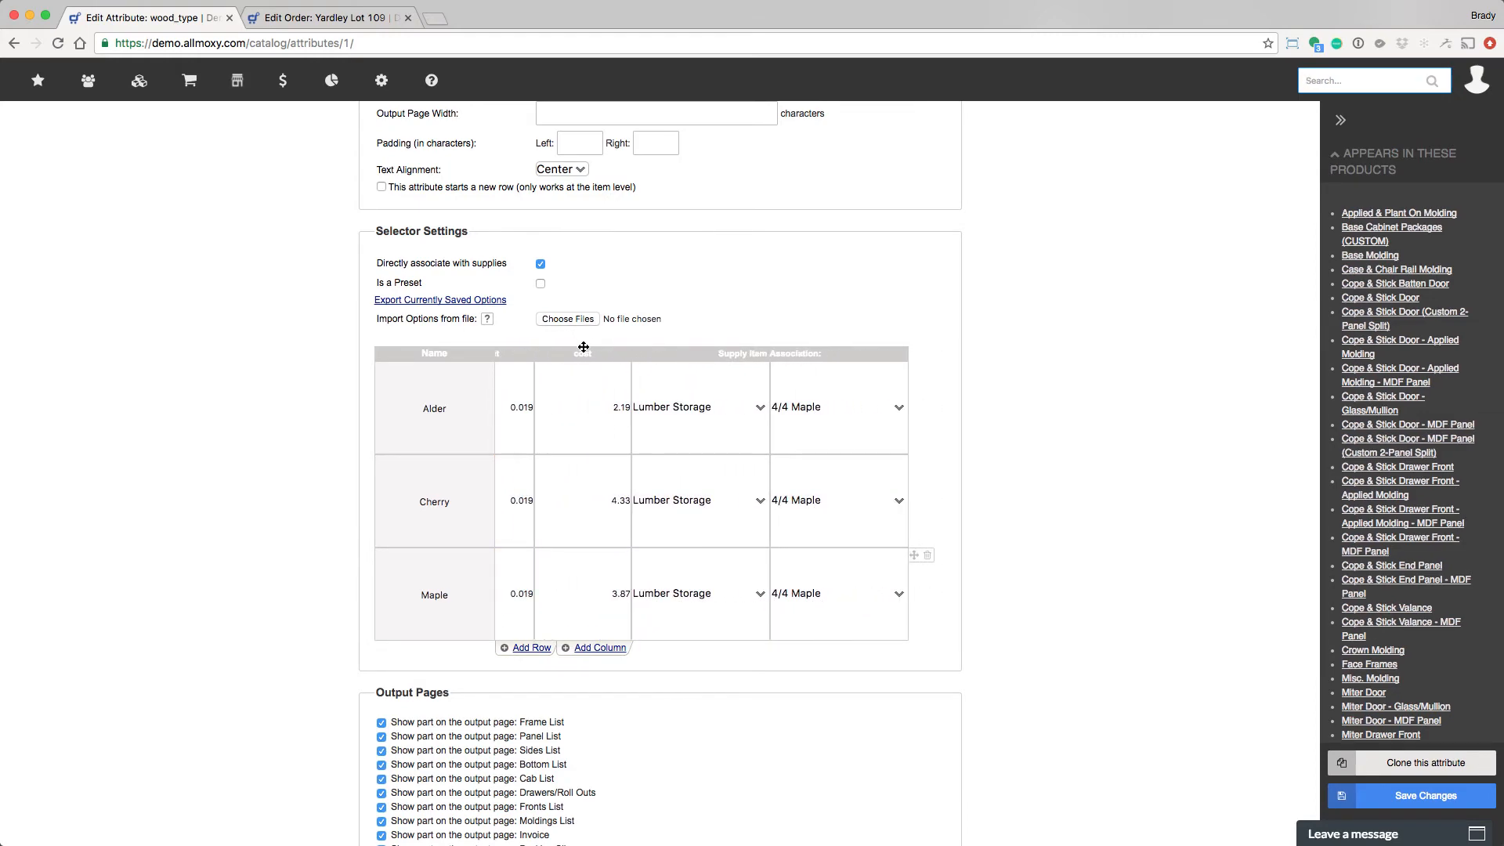
click(673, 504)
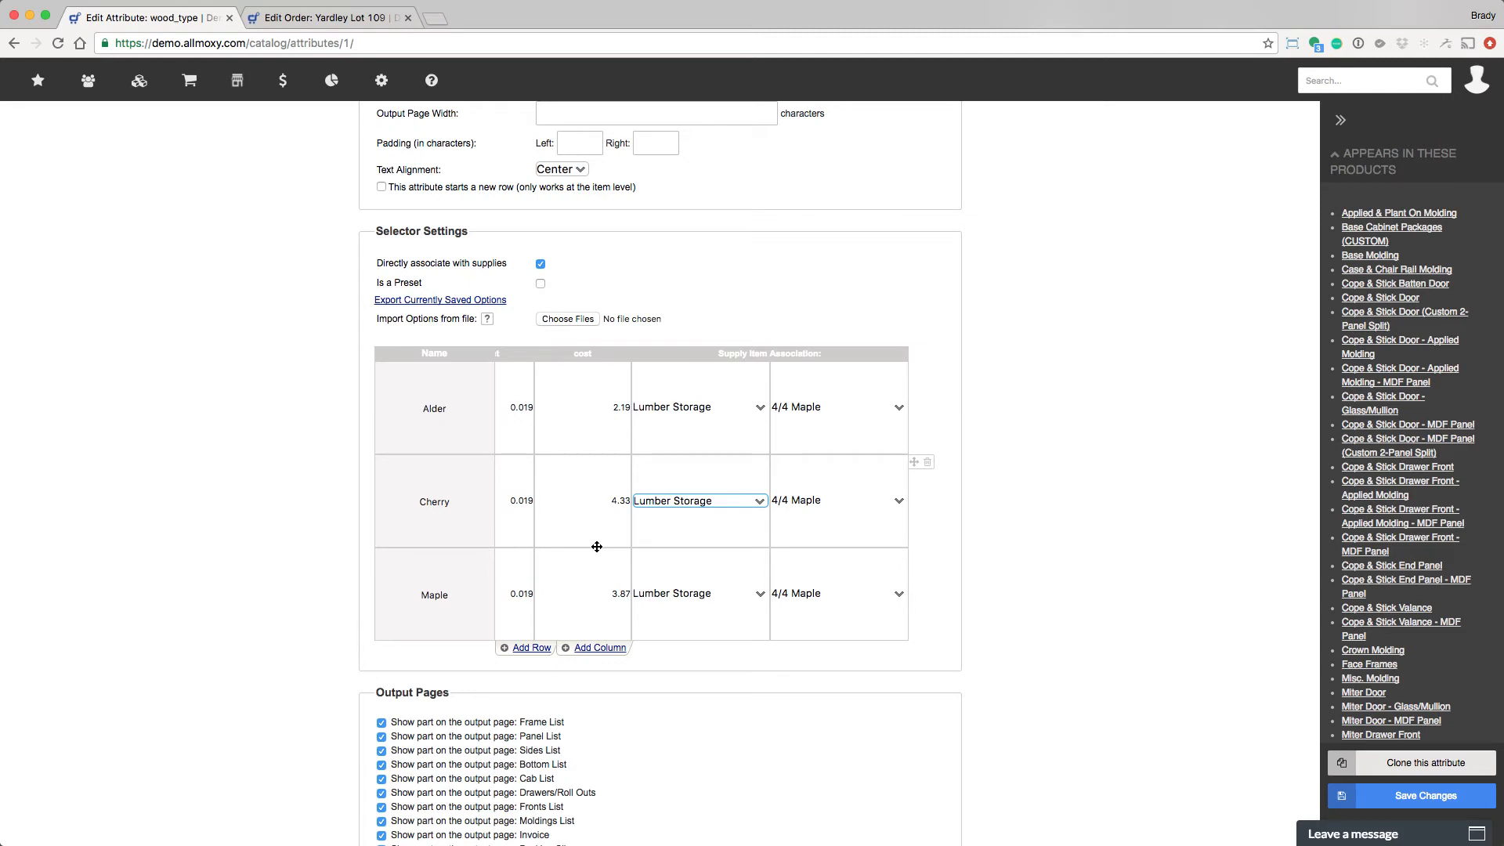
click(714, 355)
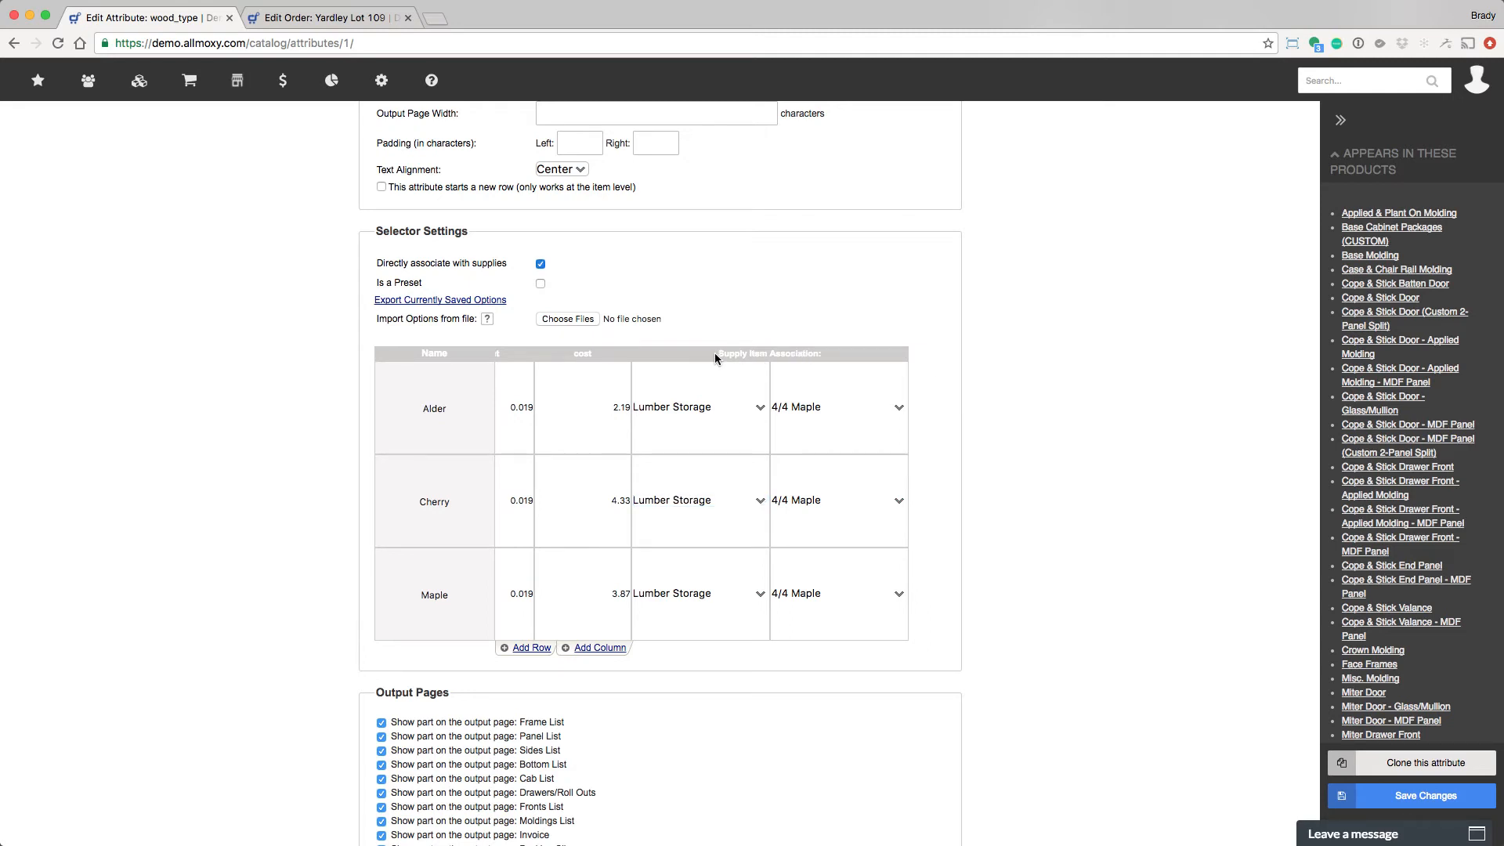
key(space)
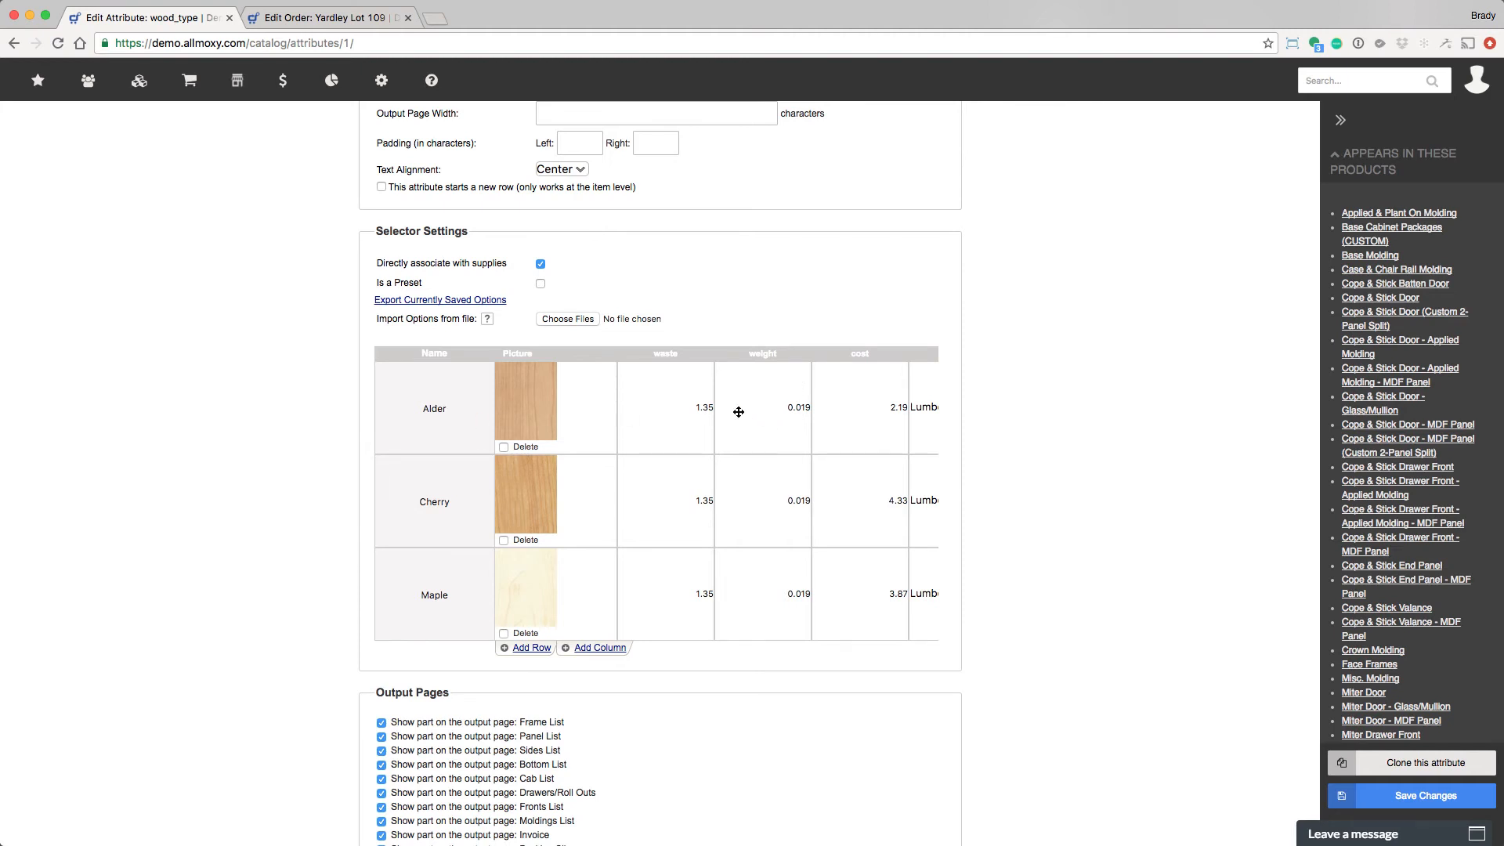
scroll(756, 406, right, 5)
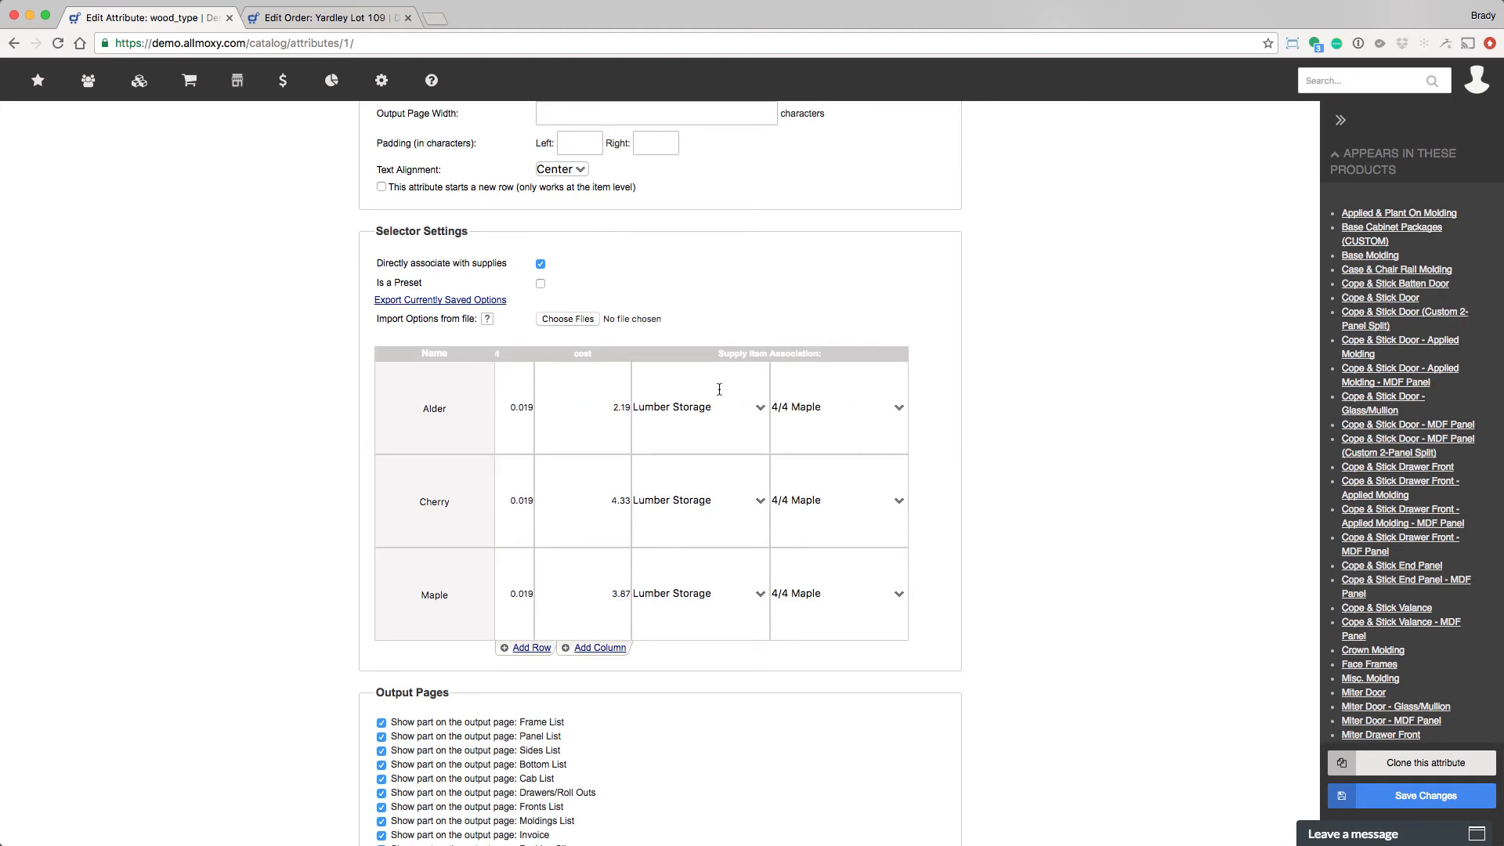
Reselect Lumber Storage in Alder's supply item association and look through the supply items available for it
click(820, 407)
click(820, 434)
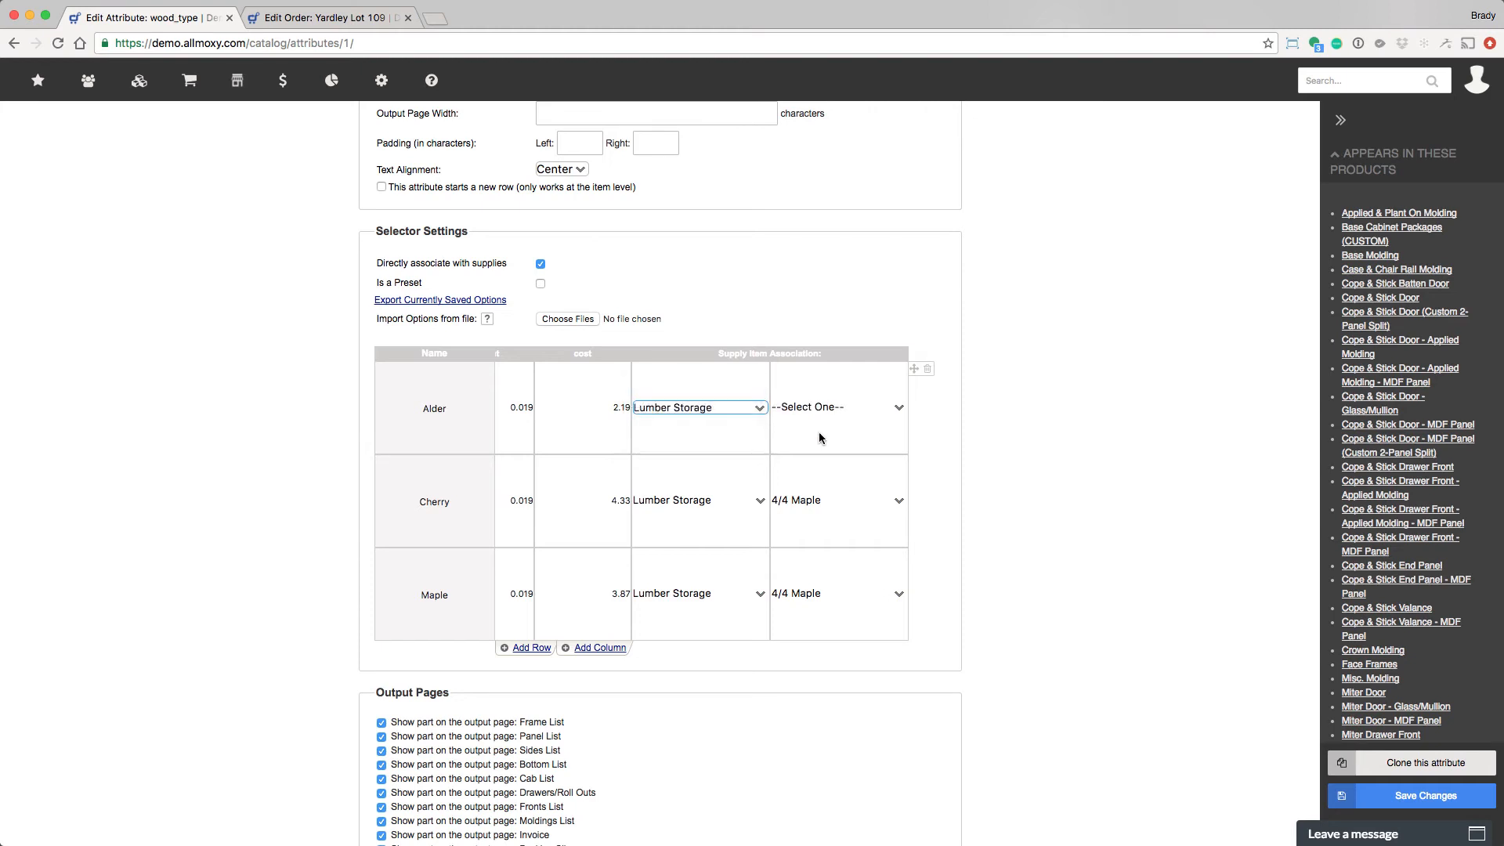
click(820, 437)
key(Down)
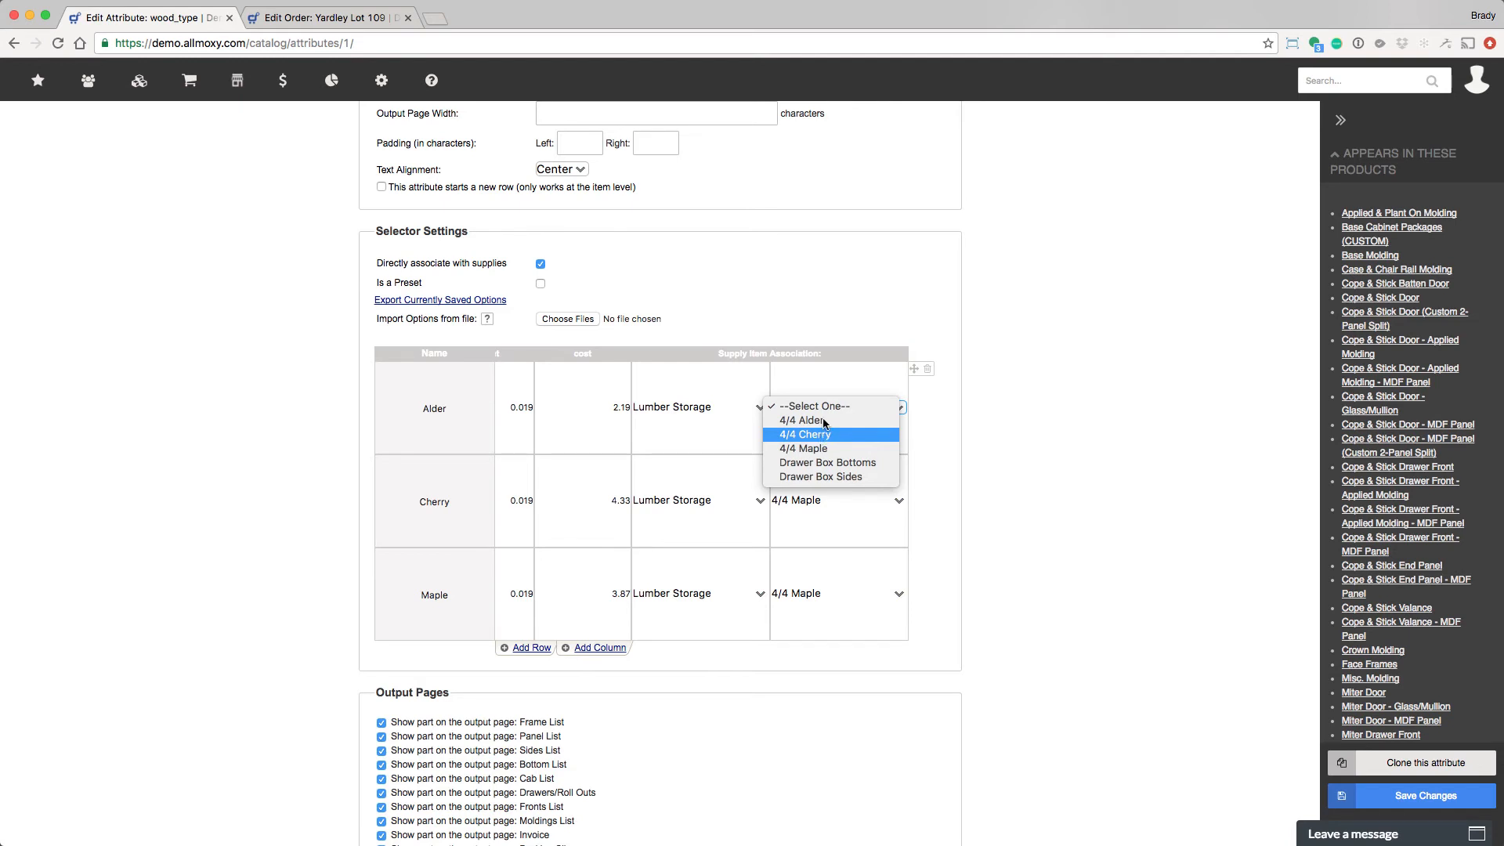
key(Escape)
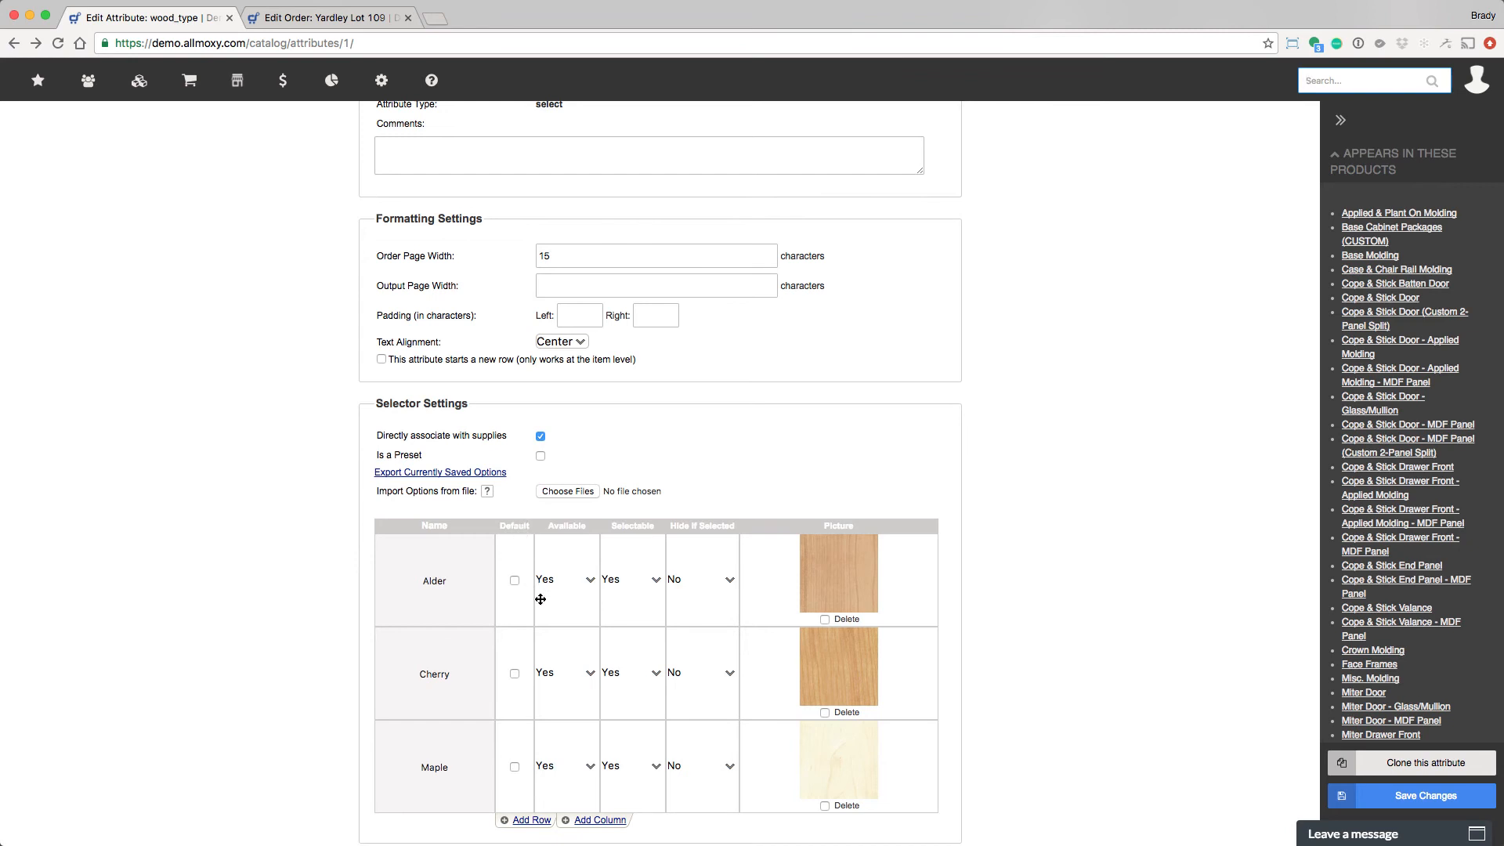
Mark Cherry as the default option of the wood_type attribute and check the Available choices for Alder
click(514, 675)
double_click(434, 674)
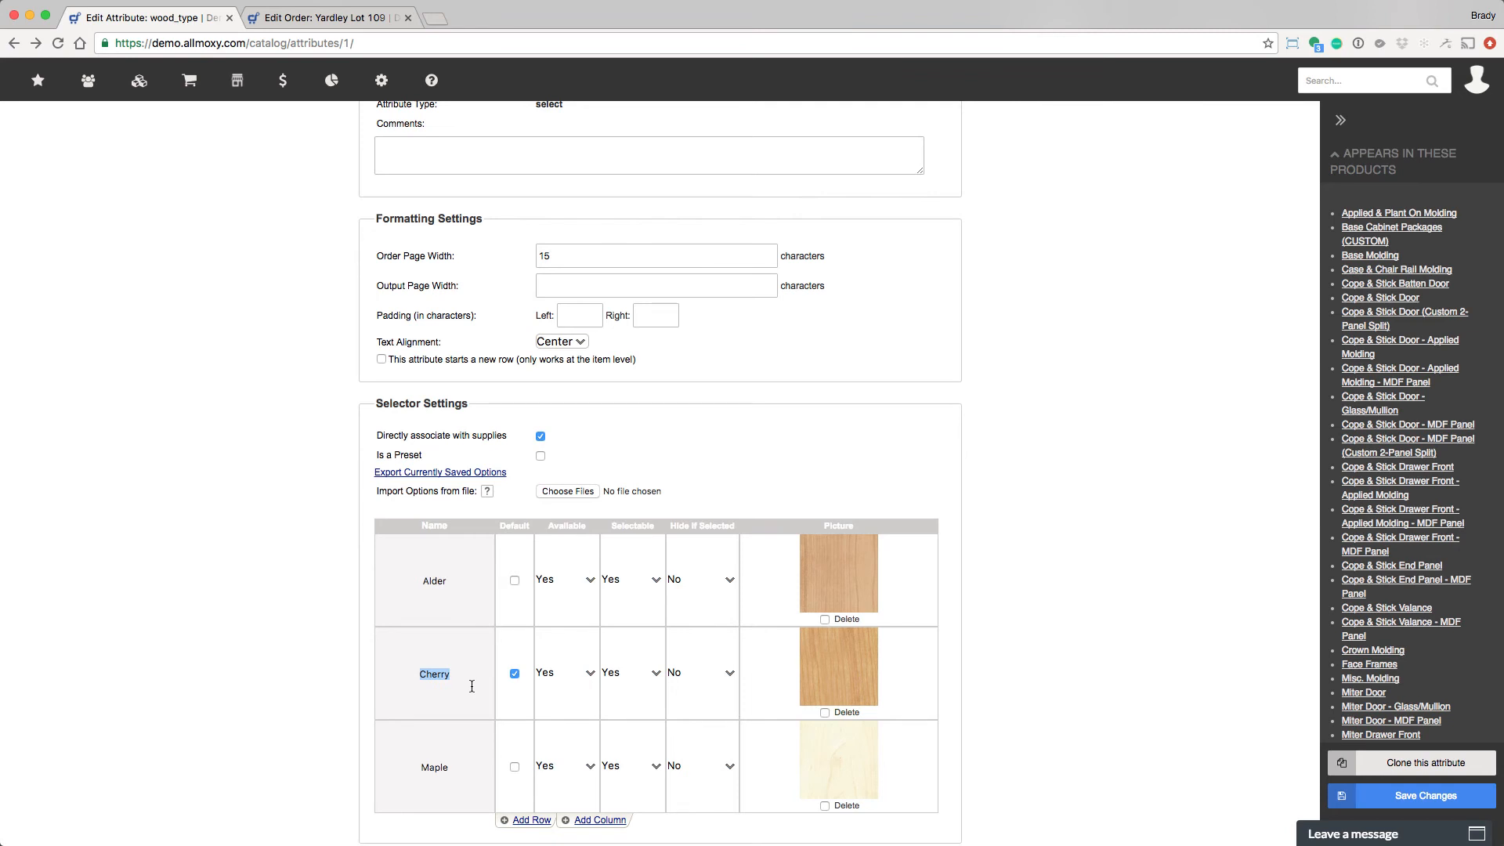
click(587, 581)
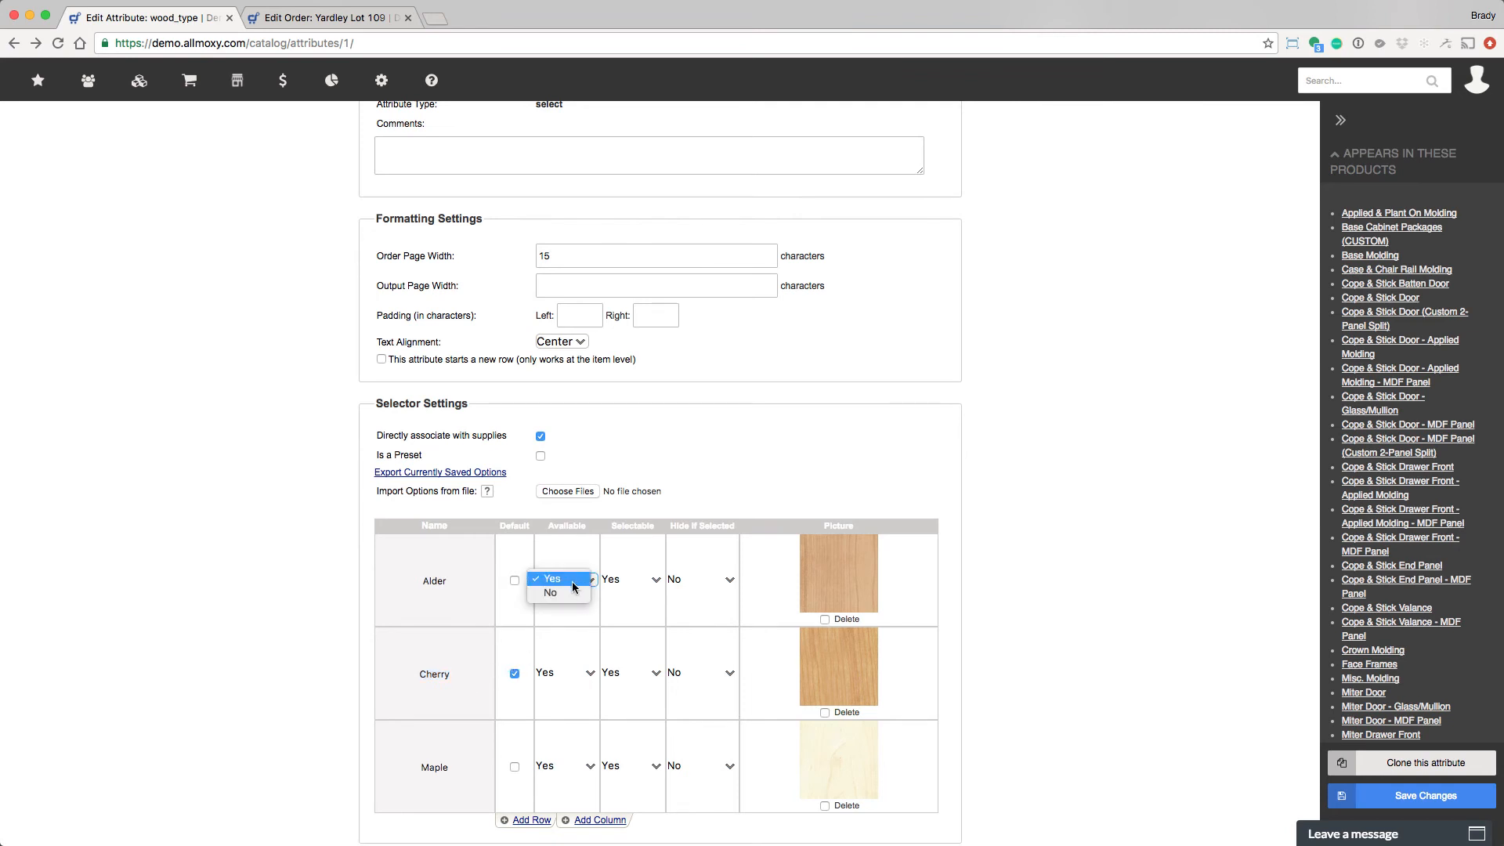
click(561, 528)
Set Alder's Selectable option to Header and its Hide If Selected option to Yes
click(624, 581)
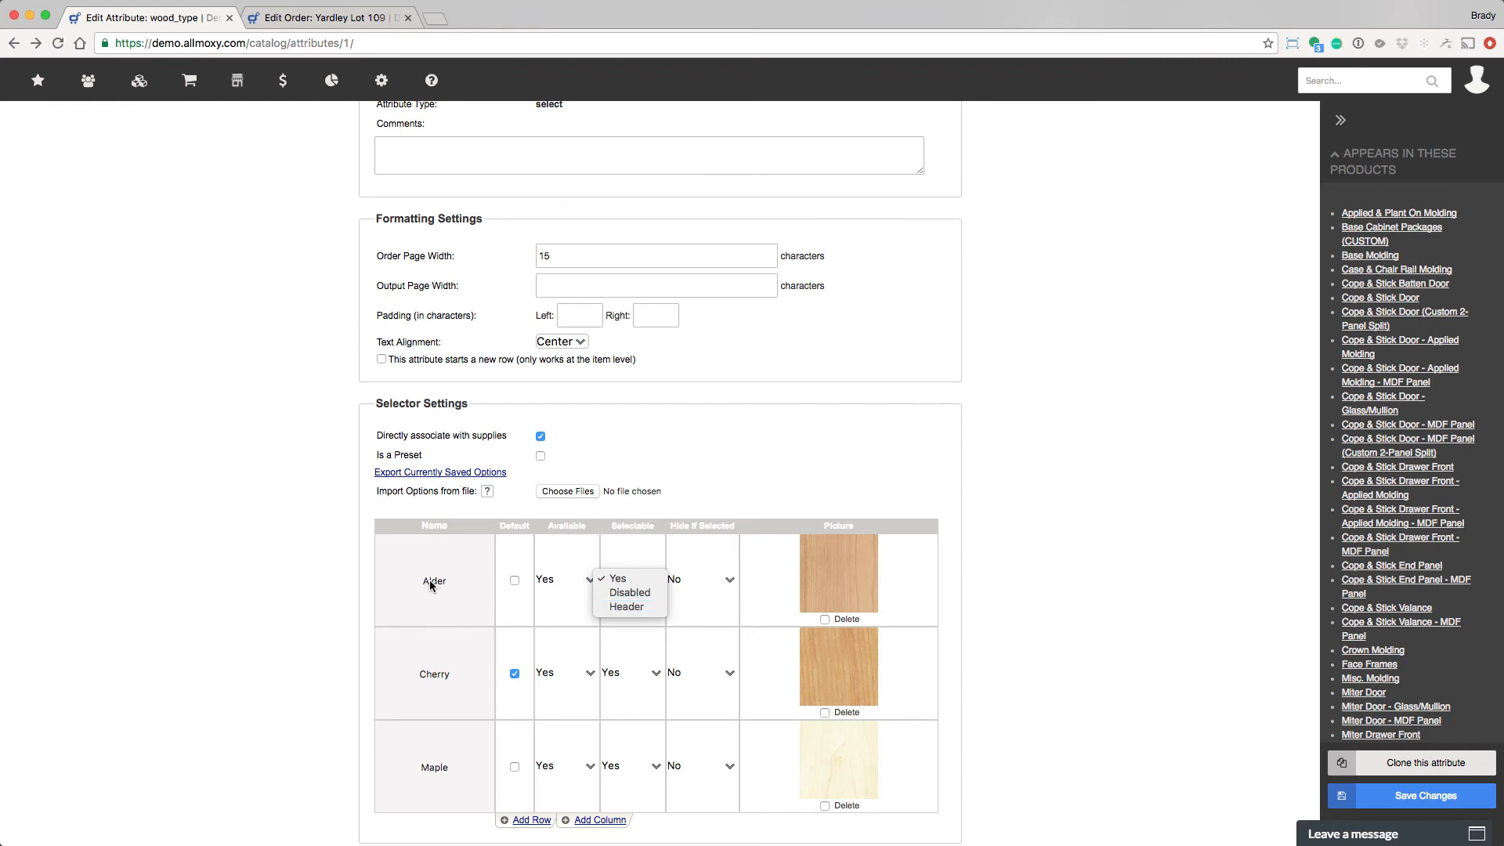
click(618, 608)
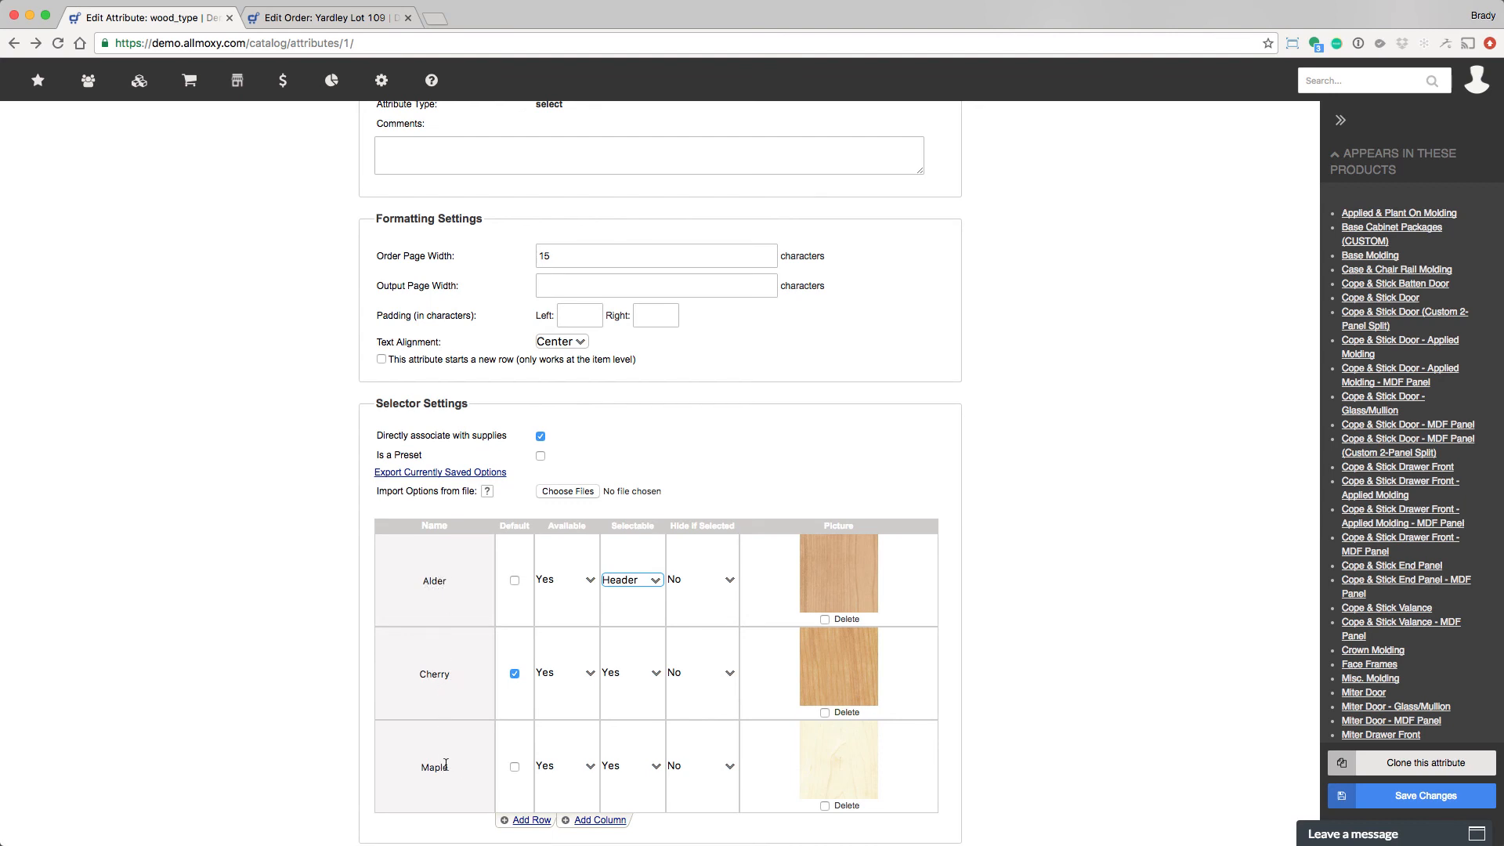
click(706, 584)
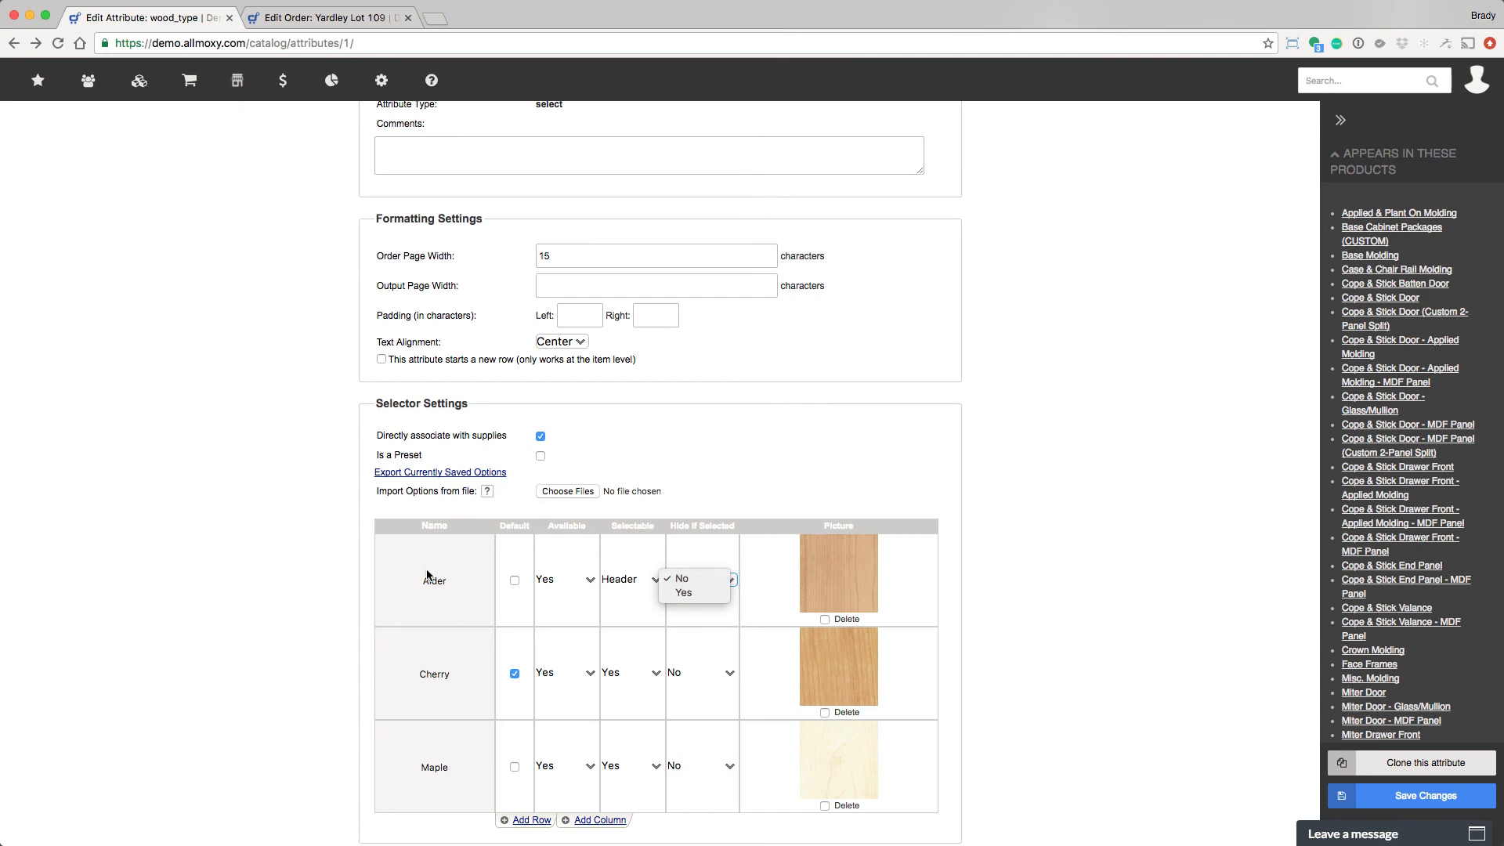
click(701, 593)
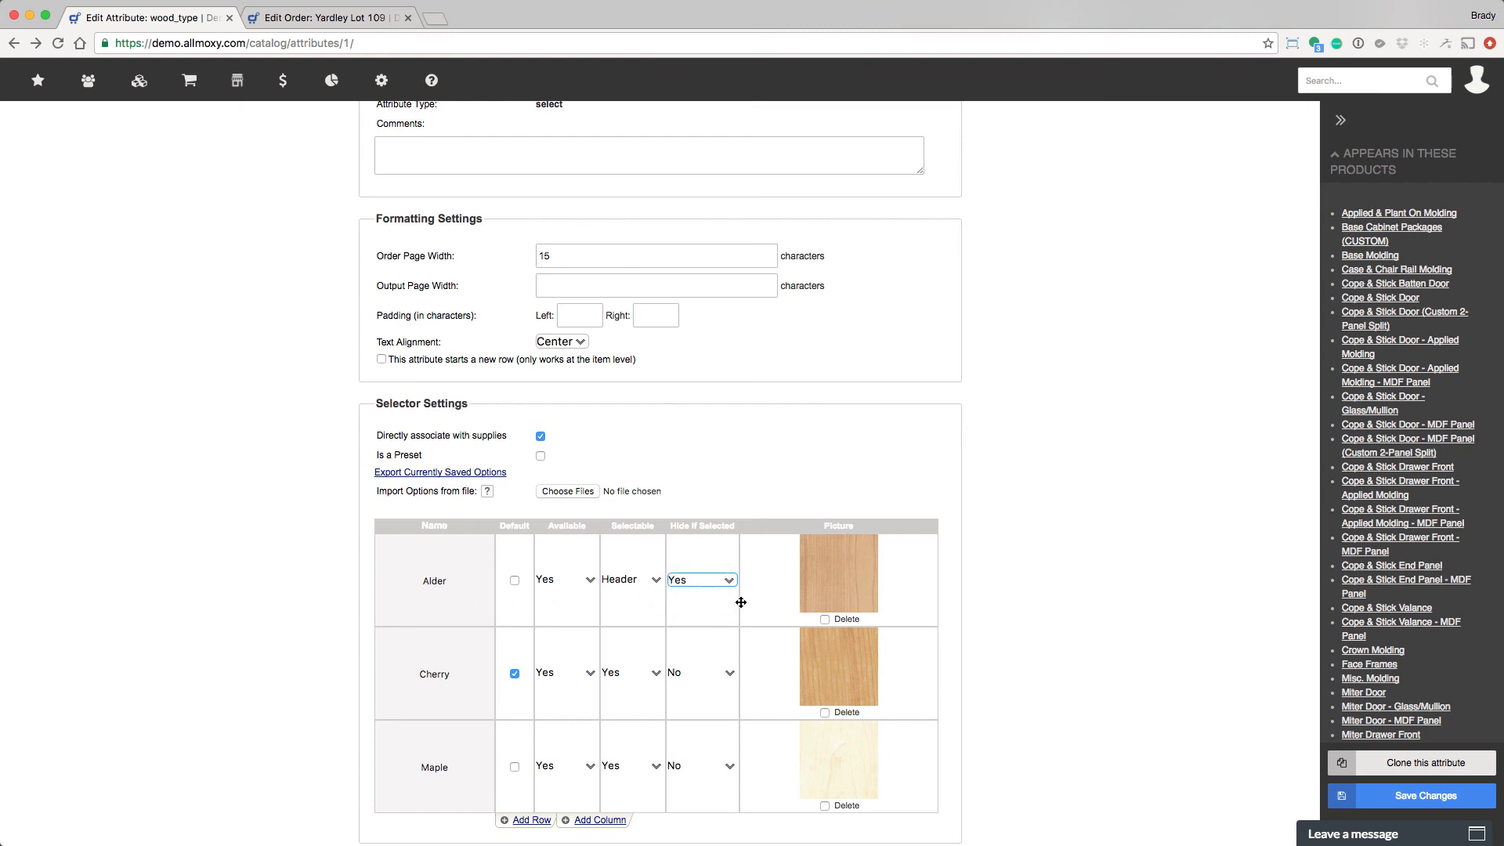
Look over the wood_type attribute's Output Pages and Help Info sections, and return to its general settings
scroll(735, 598, down, 8)
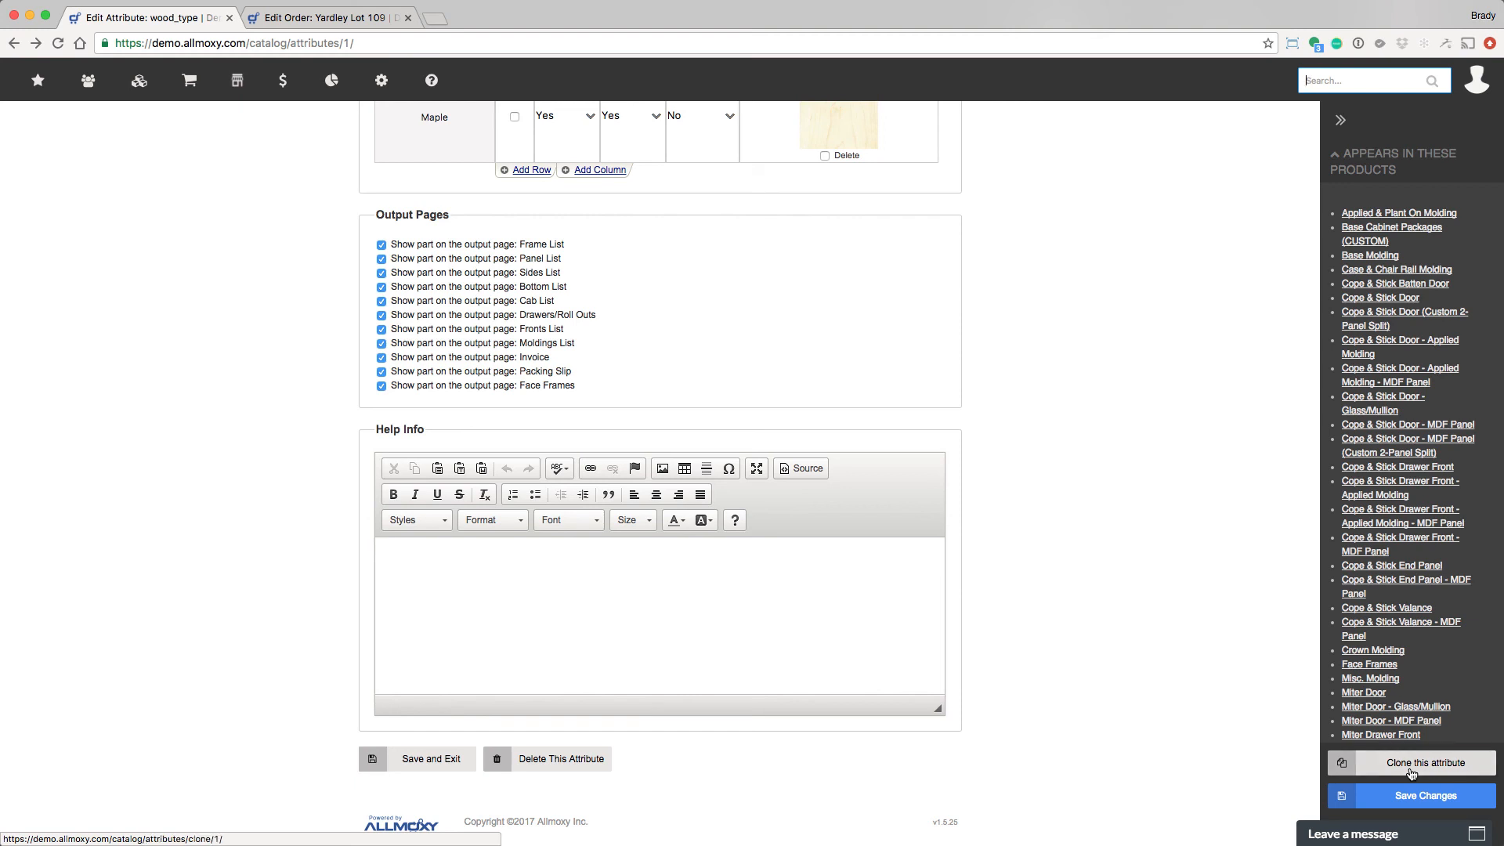
scroll(1192, 632, up, 3)
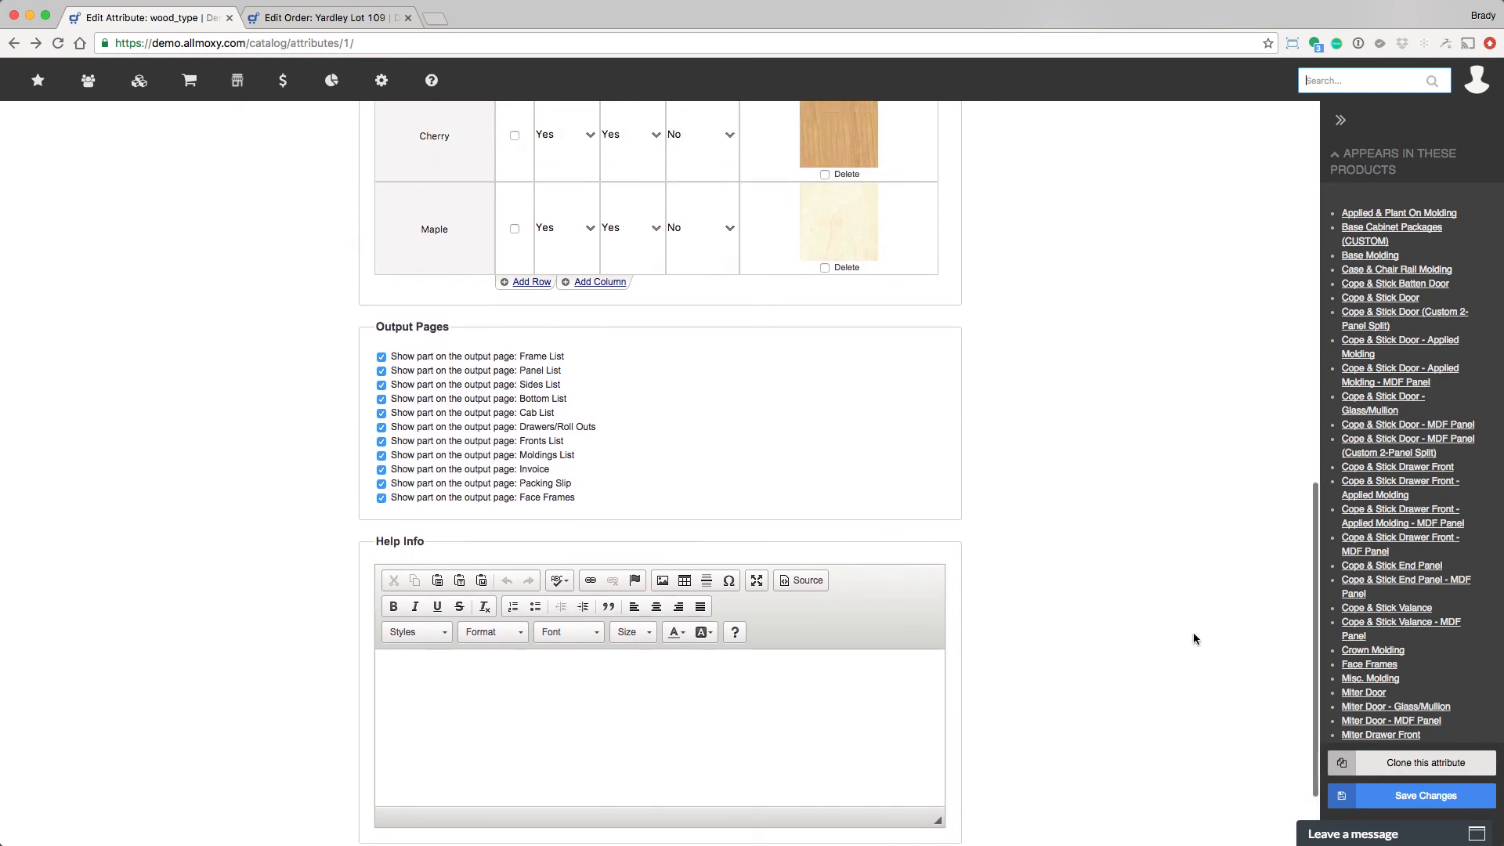
scroll(1194, 631, up, 10)
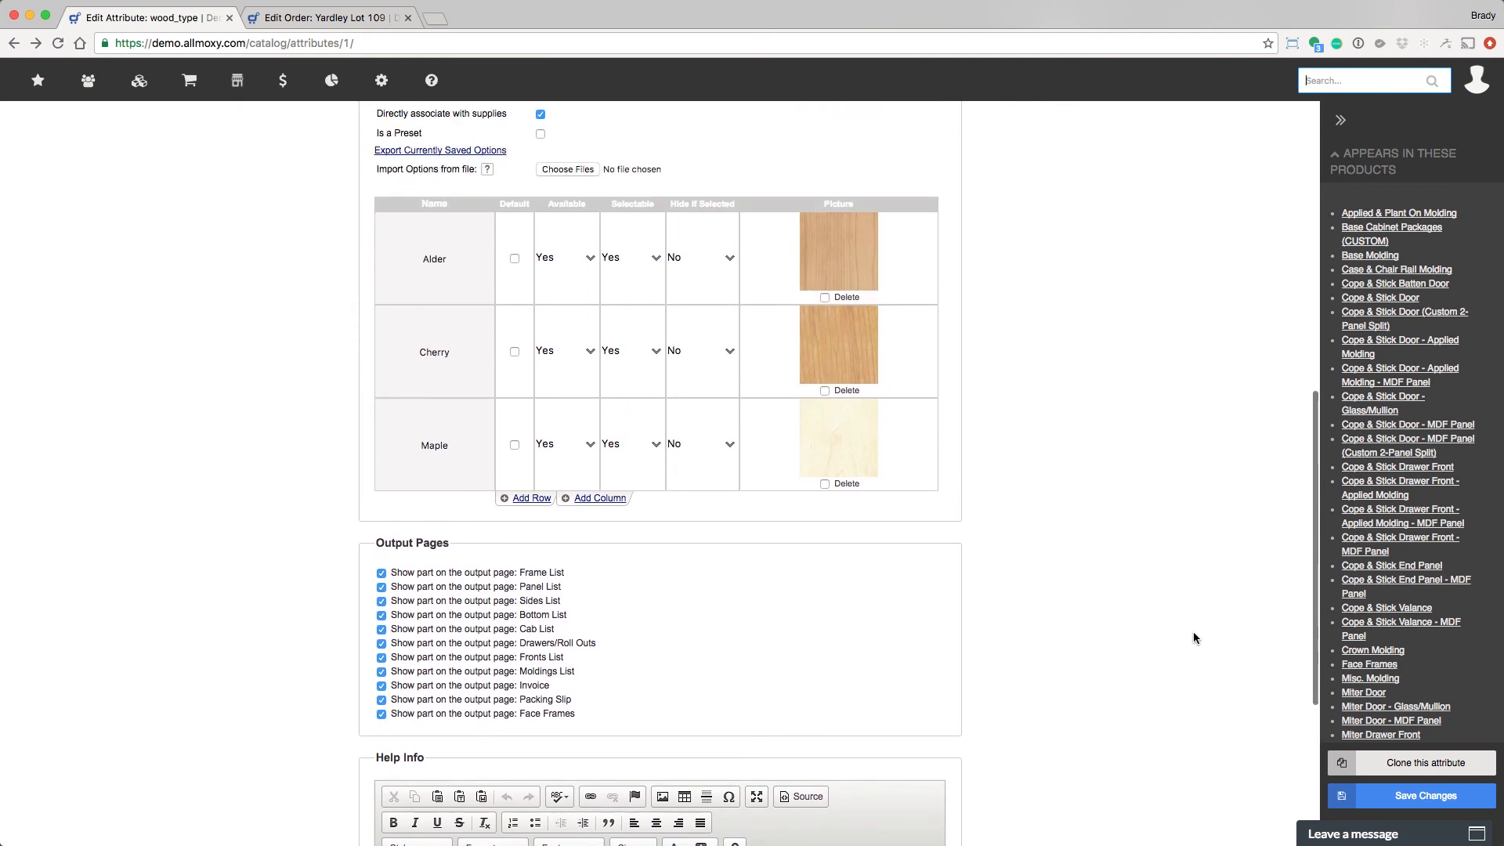
scroll(1193, 638, up, 6)
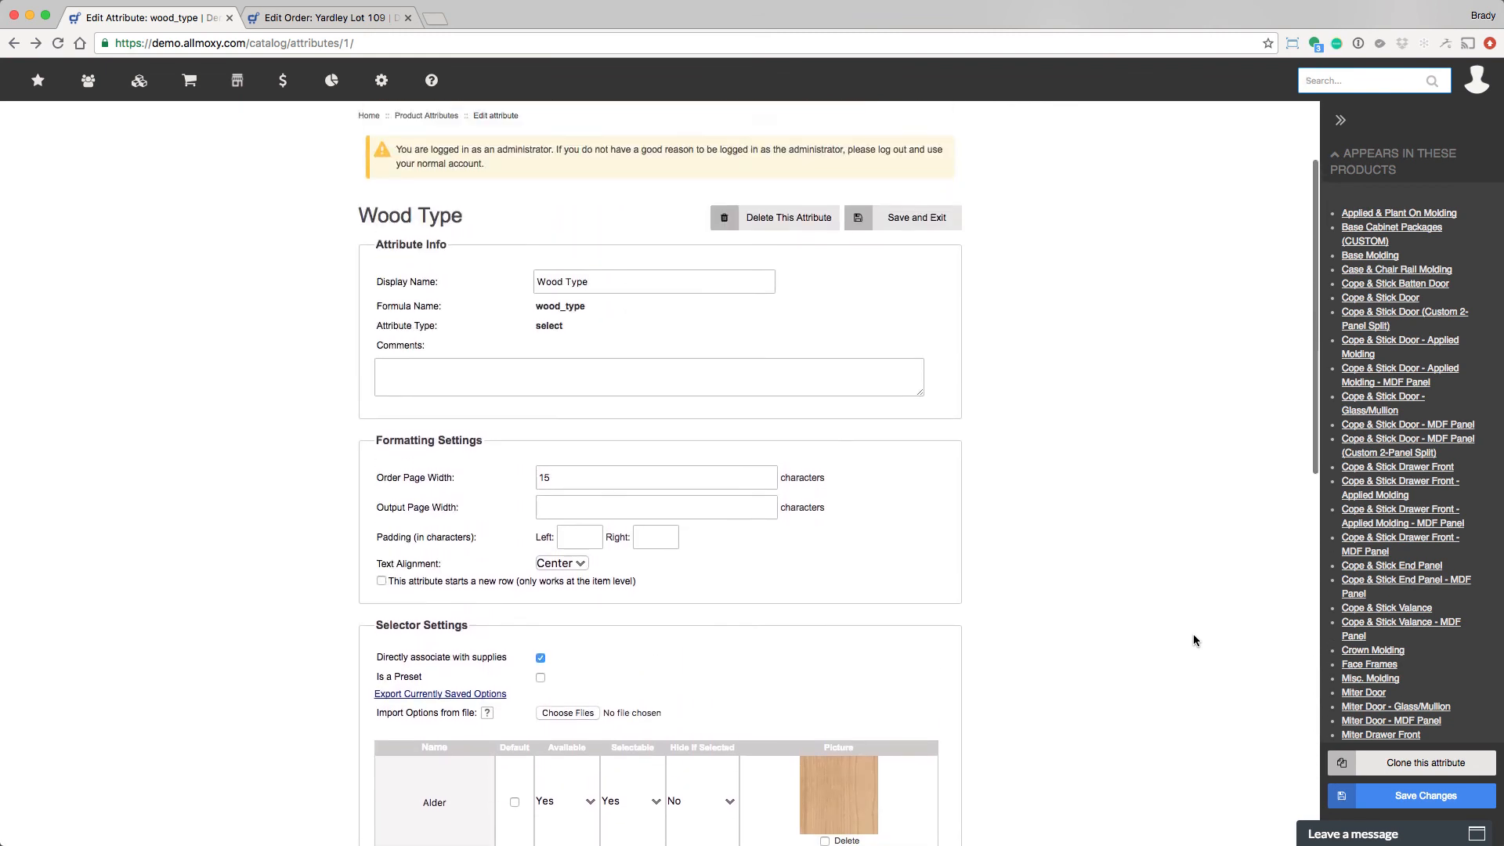